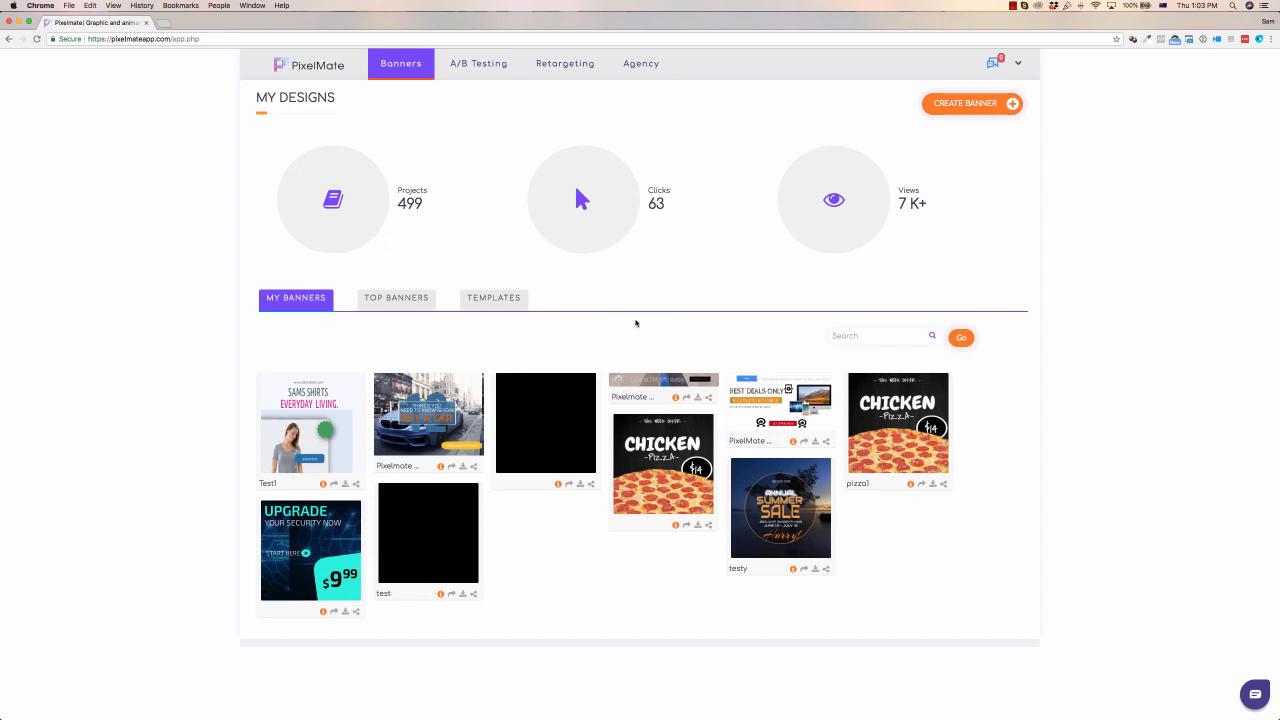
Browse the banner template categories and open the Small square category.
left_click(500, 298)
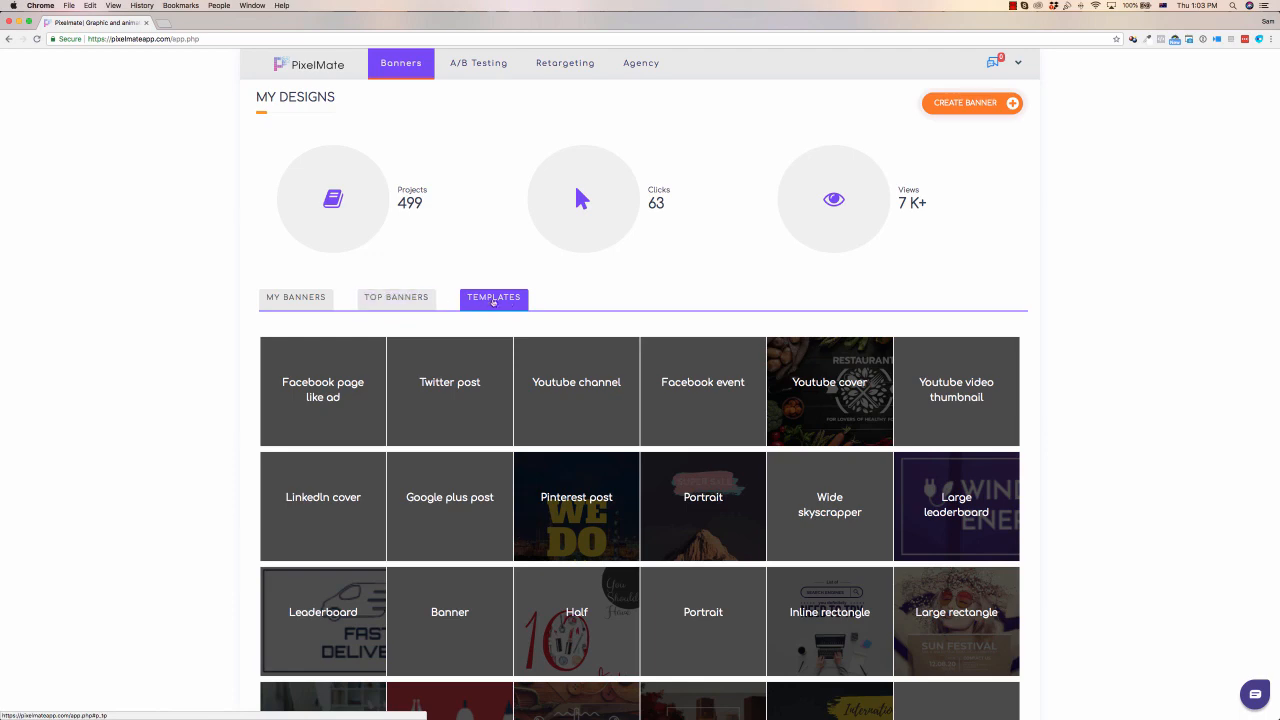
scroll(562, 305, "down", 2)
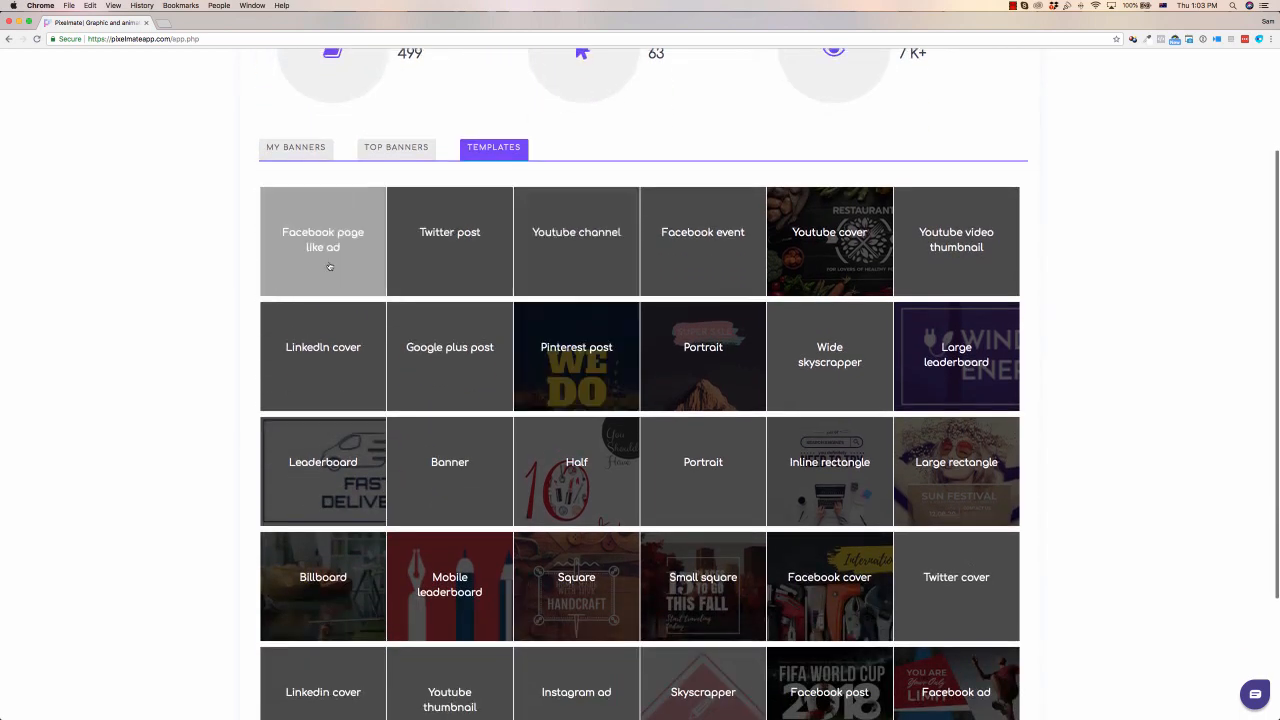
scroll(562, 305, "down", 2)
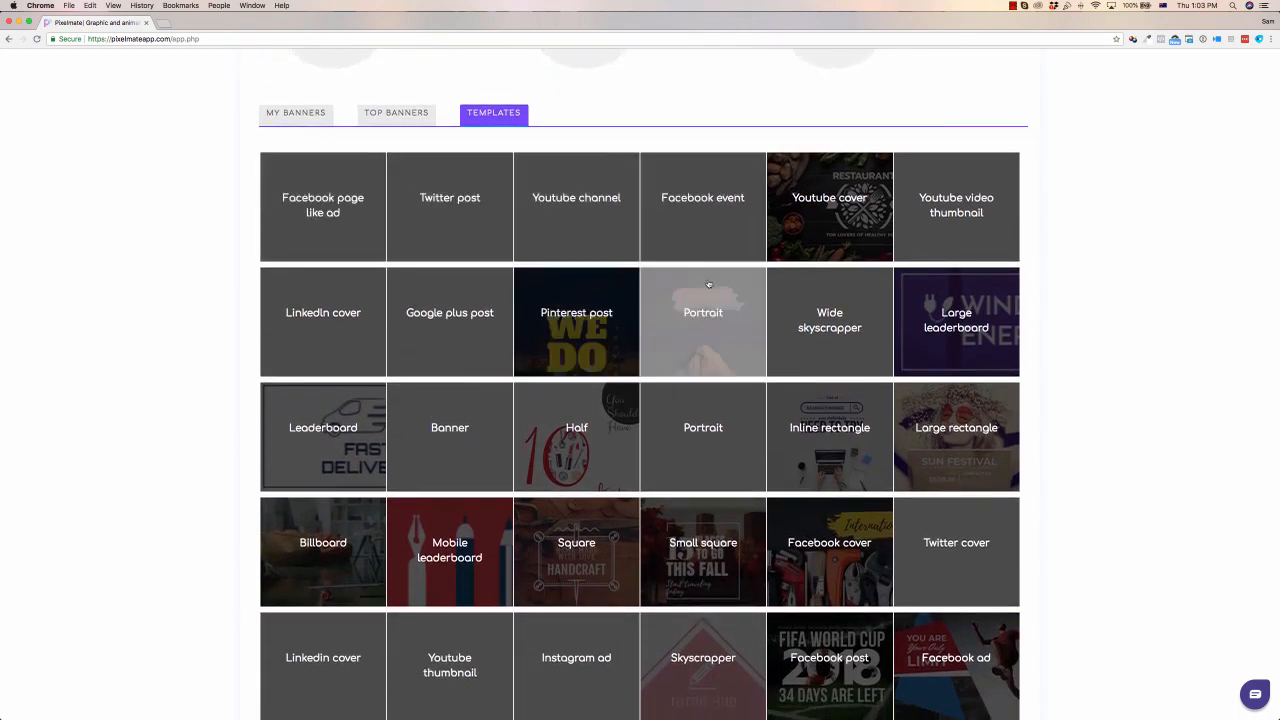
scroll(700, 300, "down", 3)
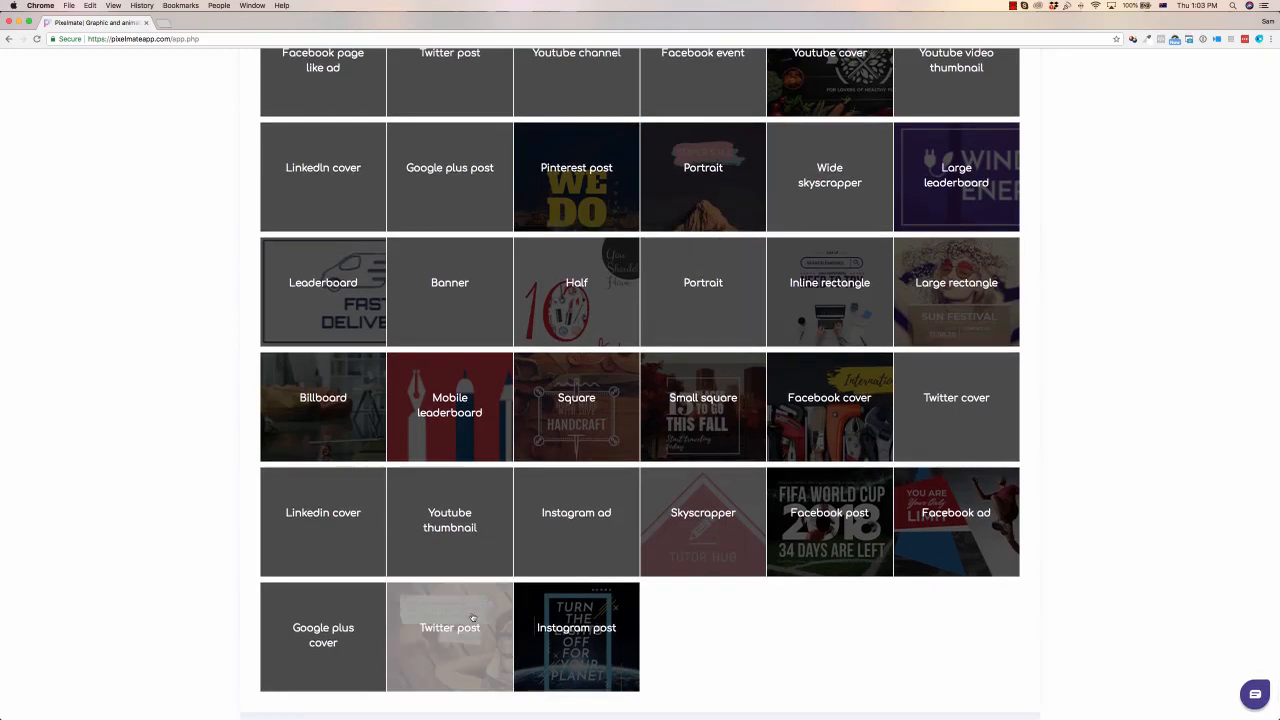
scroll(457, 474, "up", 2)
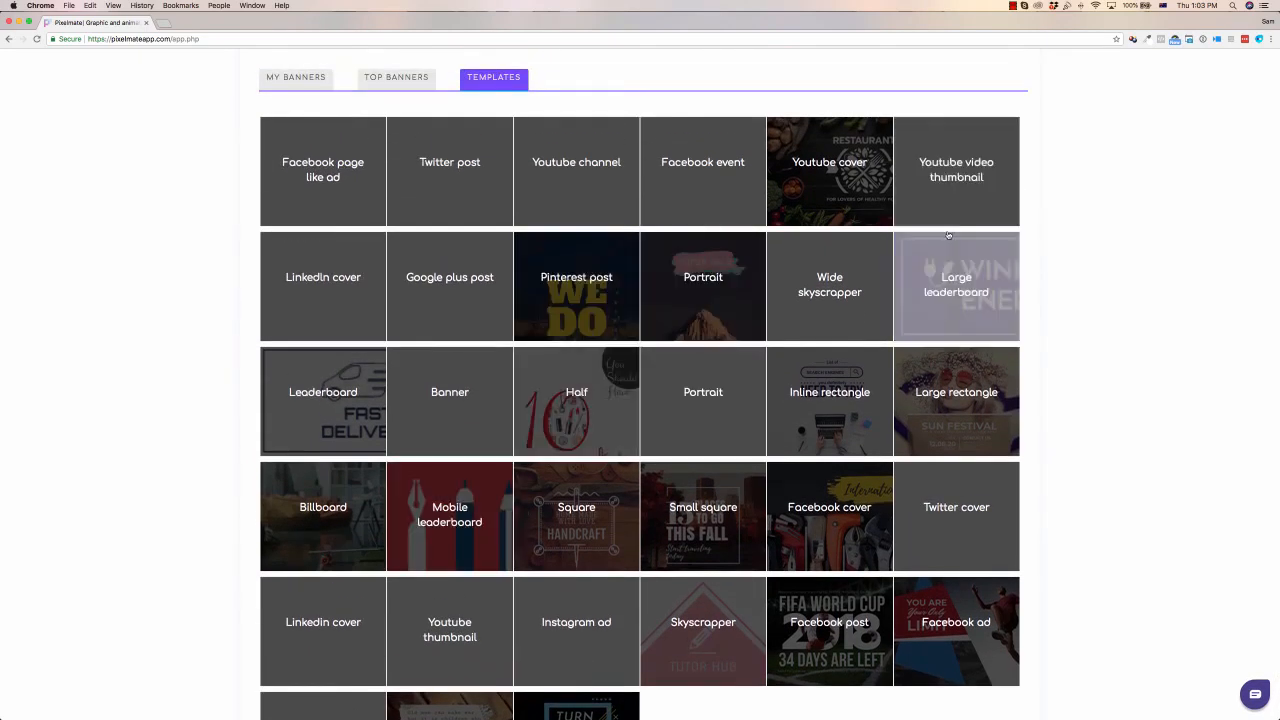
scroll(575, 488, "down", 2)
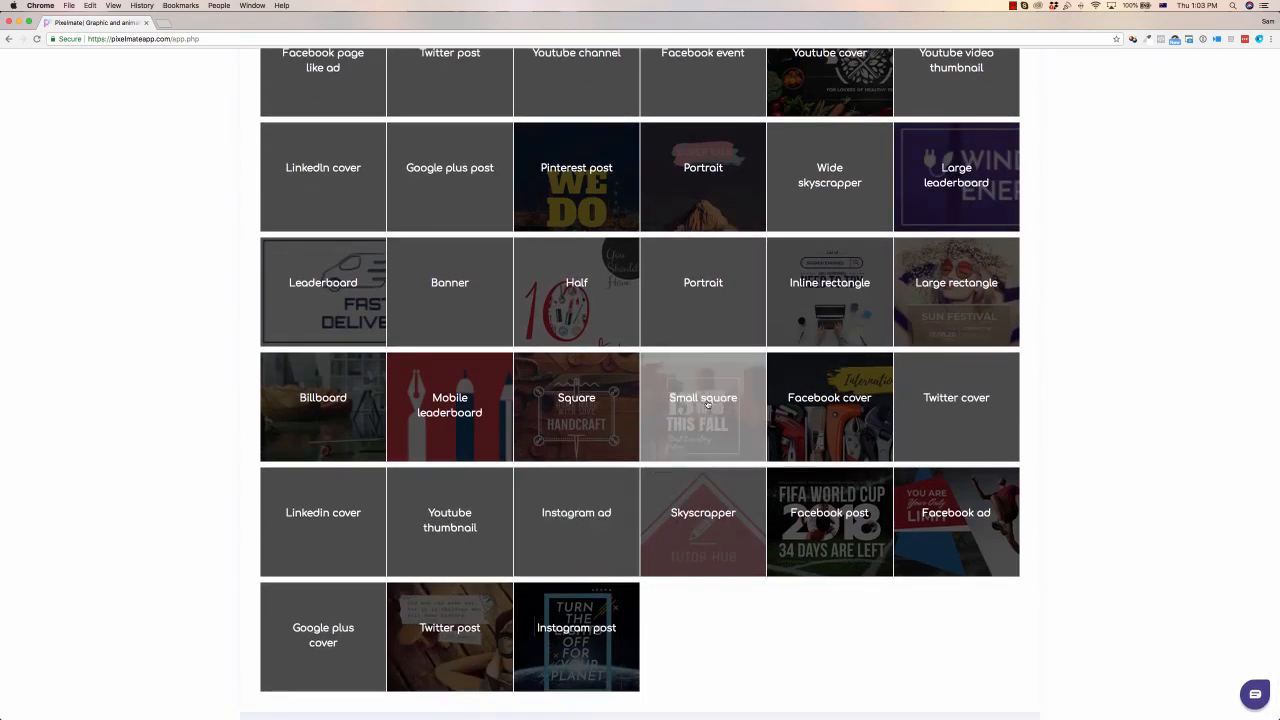
left_click(707, 405)
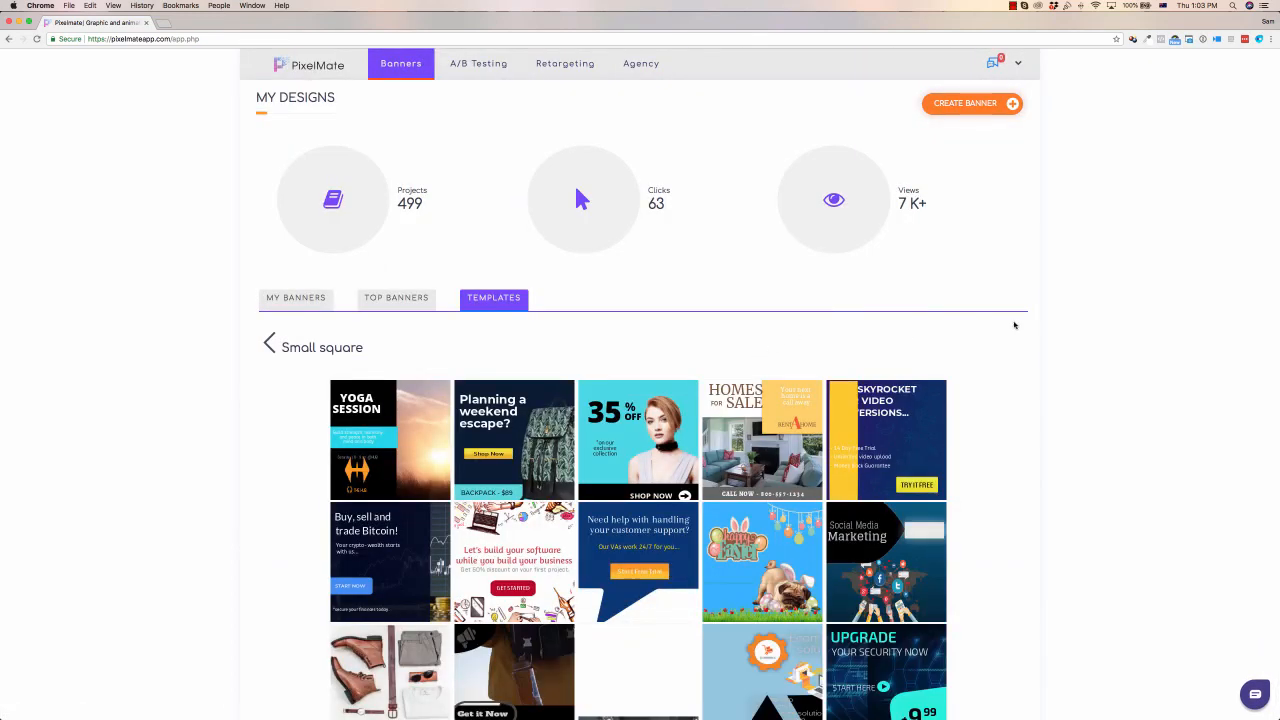
Preview the yellow juls fashion clearance sales template among the Small square designs, and close the preview.
scroll(1019, 326, "down", 2)
scroll(600, 359, "down", 3)
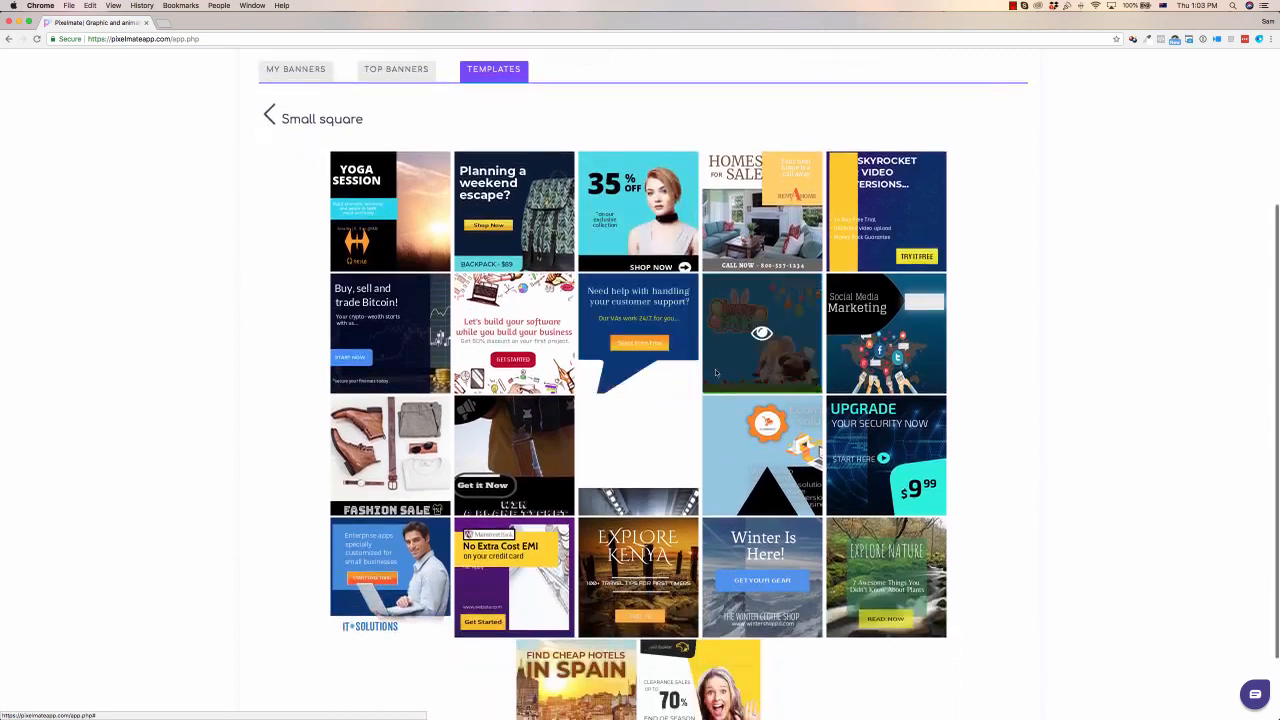
scroll(822, 455, "down", 2)
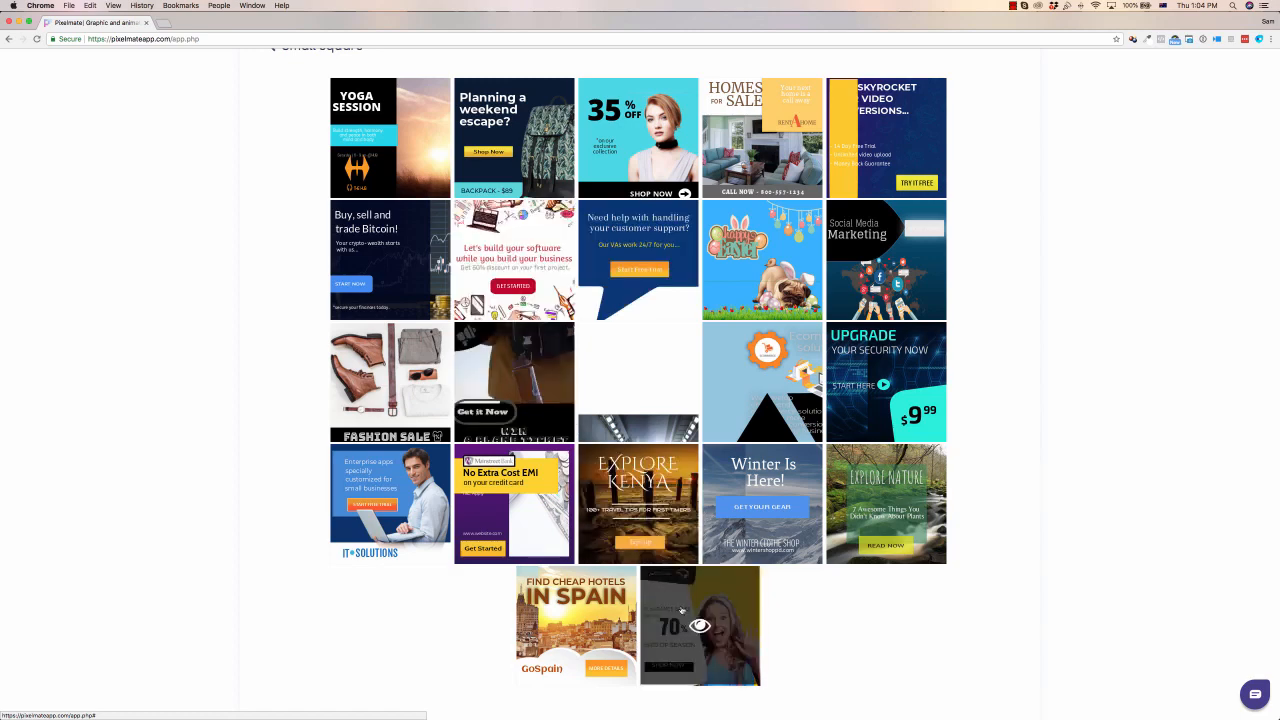
left_click(699, 626)
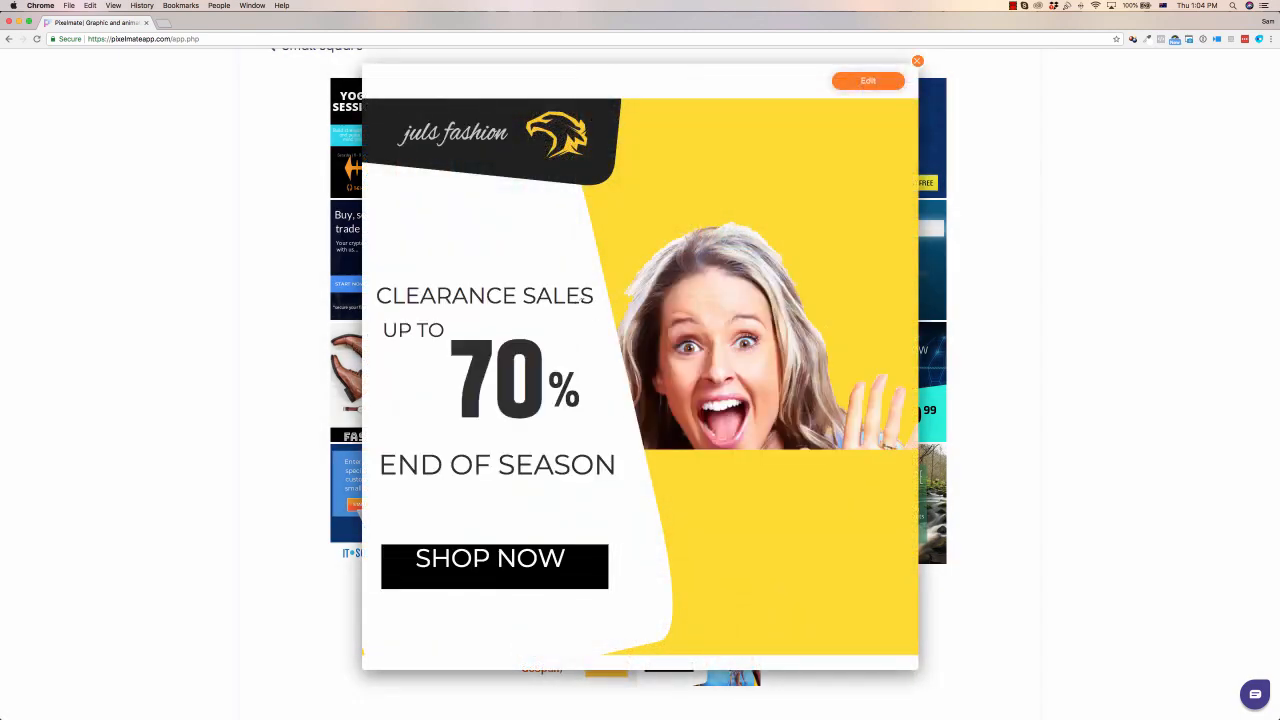
left_click(917, 62)
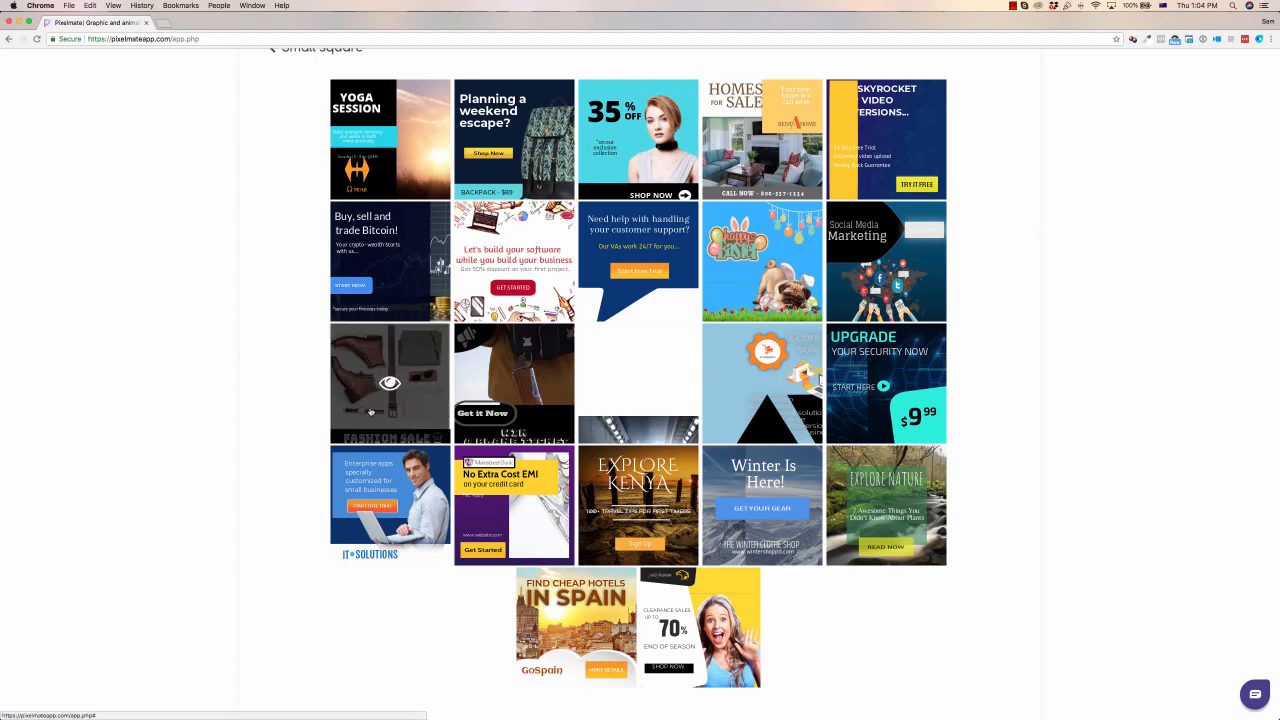
Find the "Smart Shirts. Everyday Living." template in the Small square category and open it for editing.
scroll(395, 390, "down", 2)
scroll(400, 386, "down", 5)
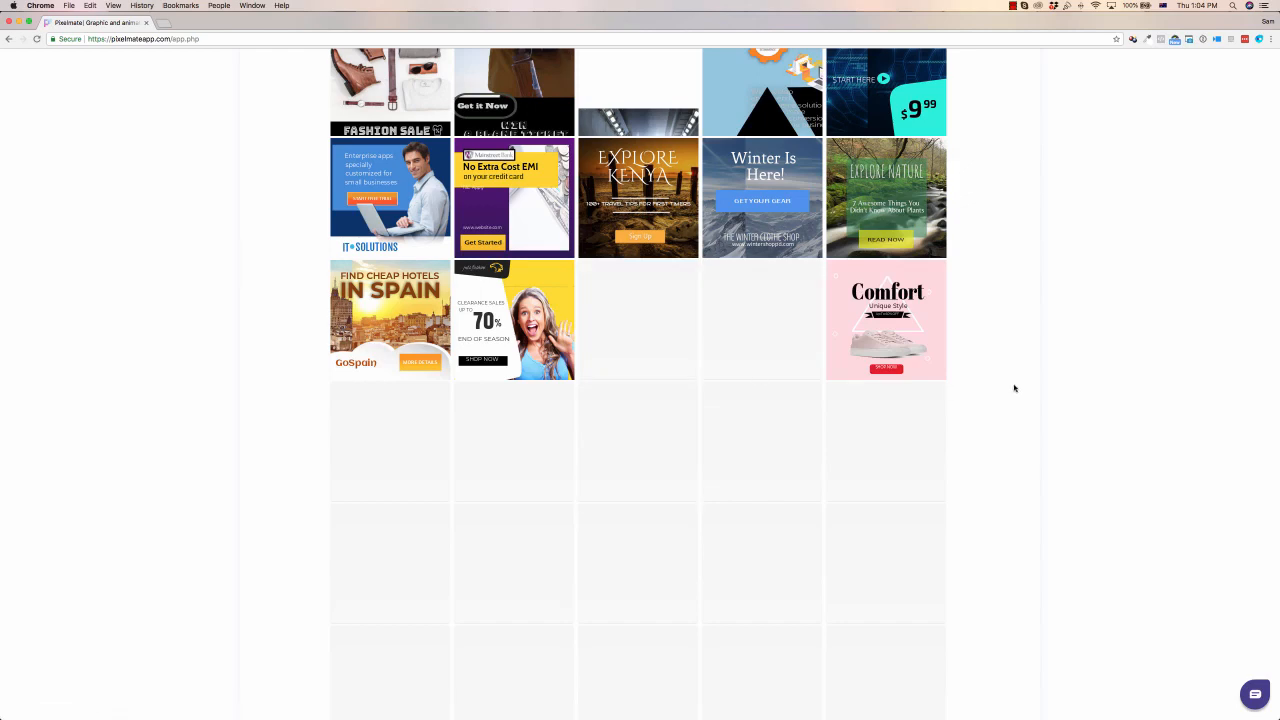
scroll(1014, 388, "down", 5)
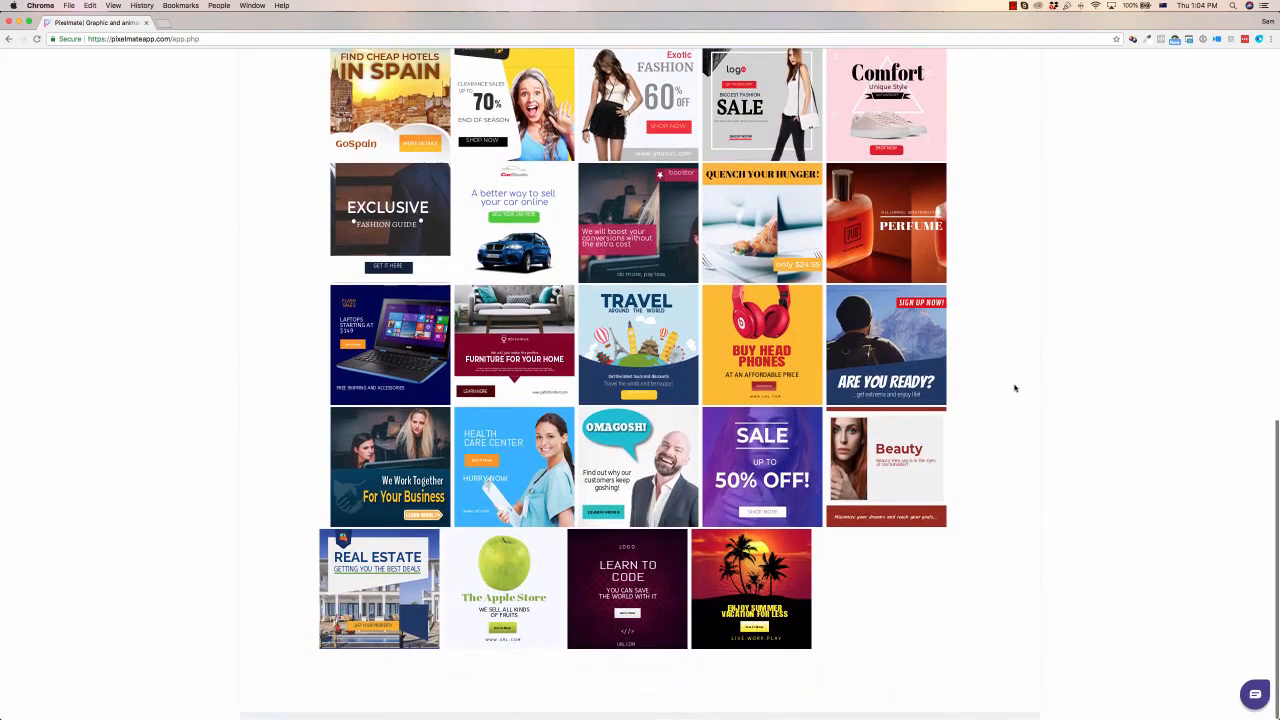
scroll(1014, 388, "down", 1)
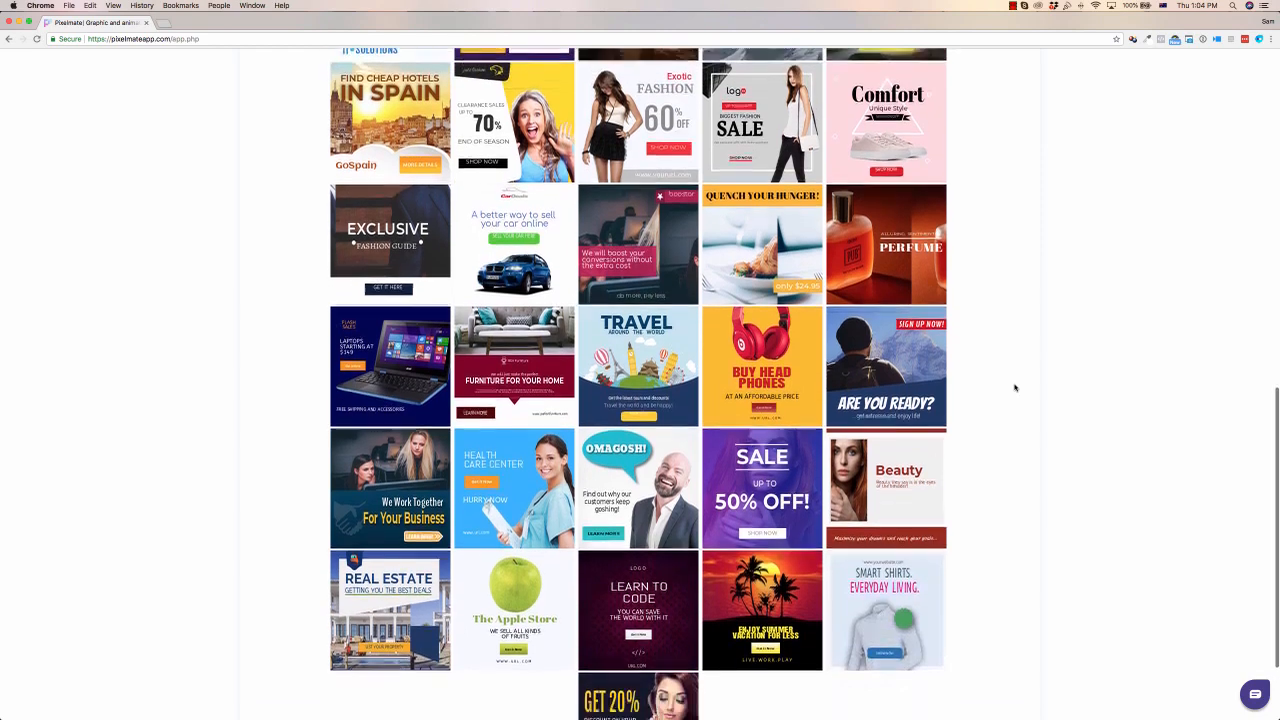
scroll(1008, 392, "down", 2)
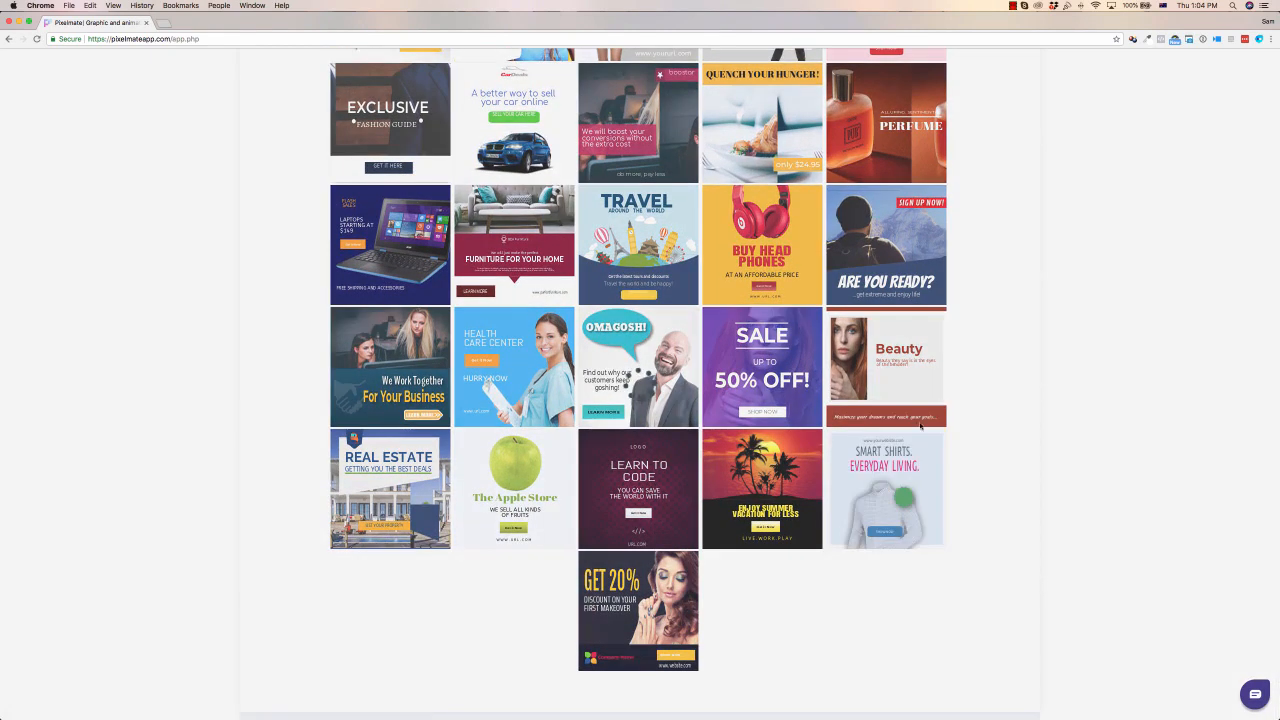
left_click(886, 488)
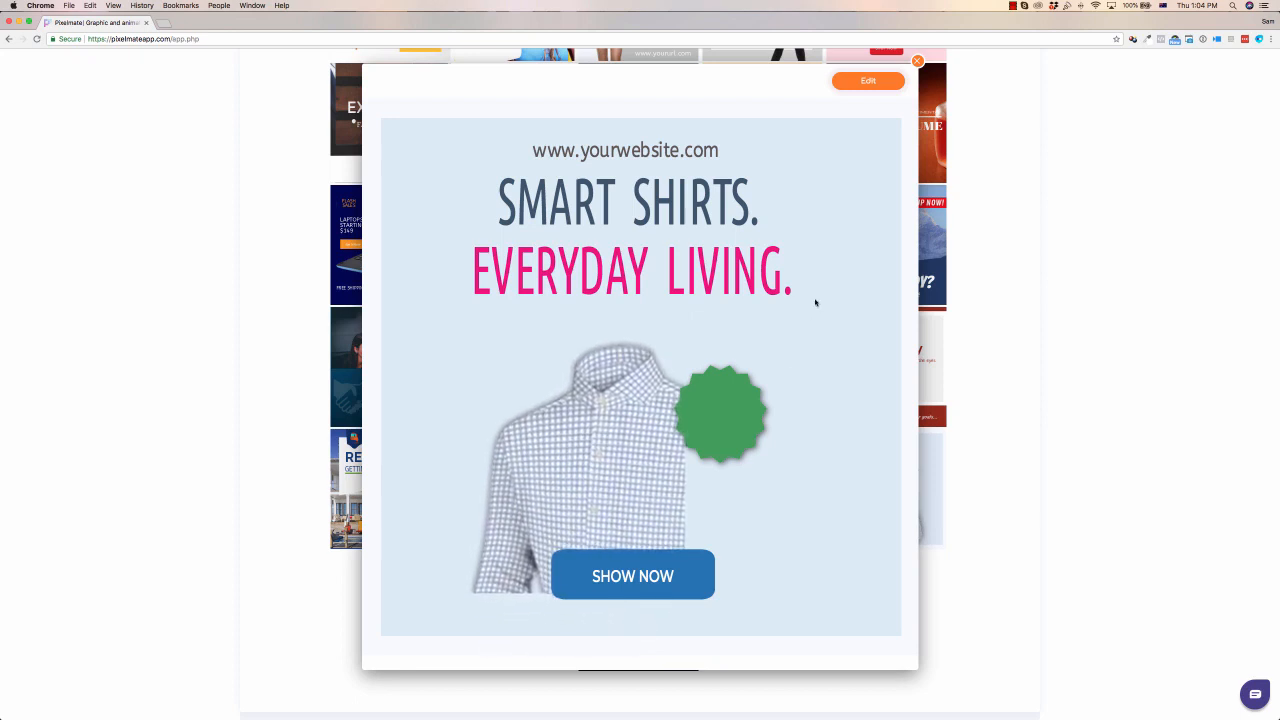
left_click(877, 86)
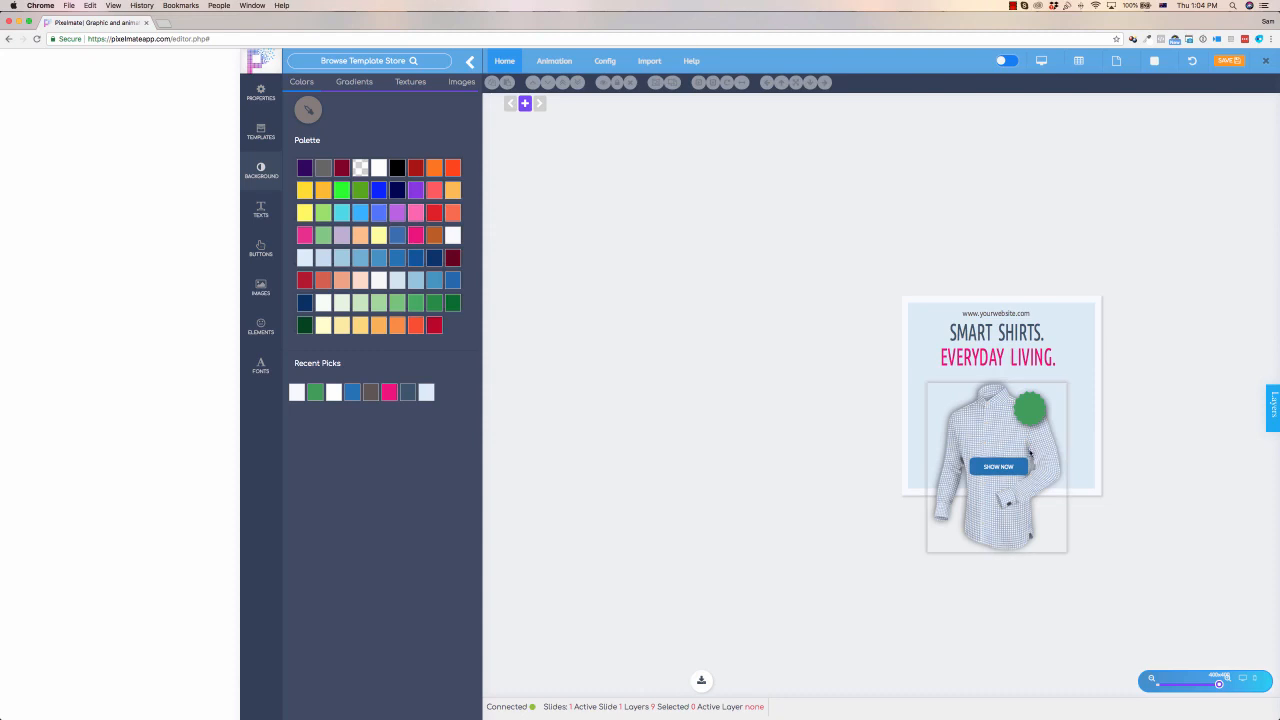
Replace the banner's "SMART SHIRTS." headline with "DEMO SHIRTS".
left_click(1000, 335)
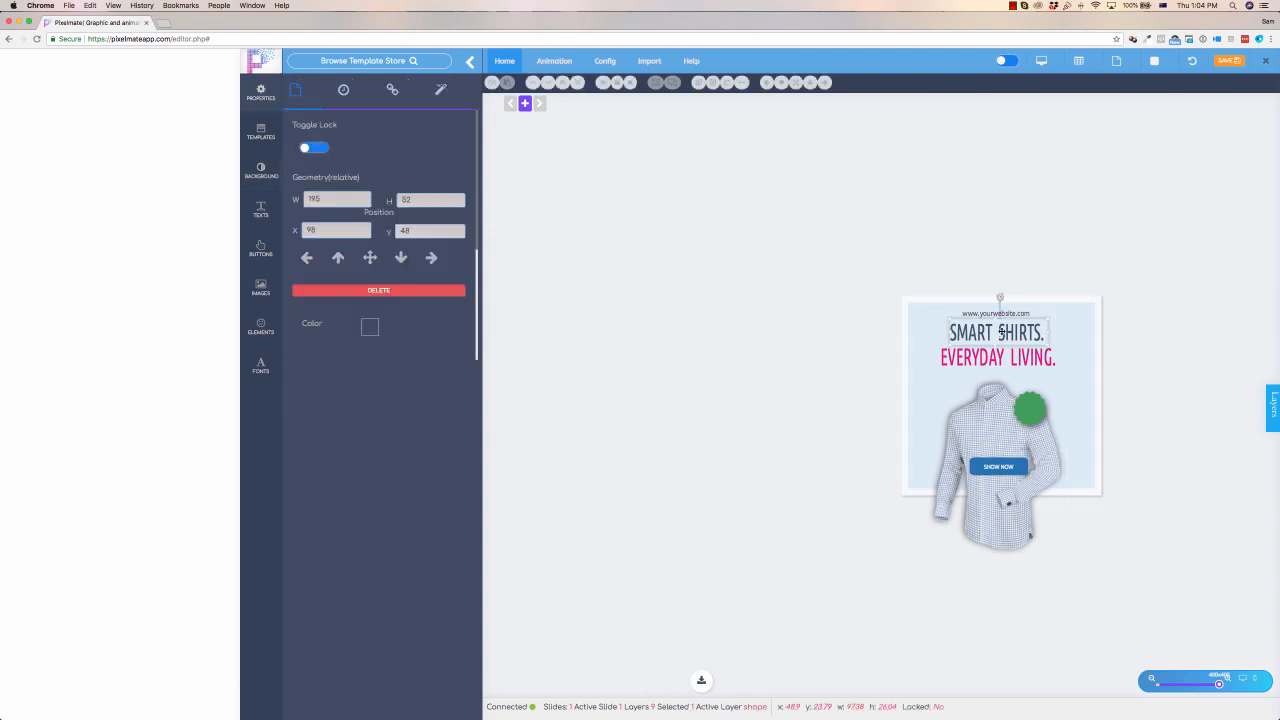
left_click(1001, 331)
double_click(1000, 332)
key("super+a")
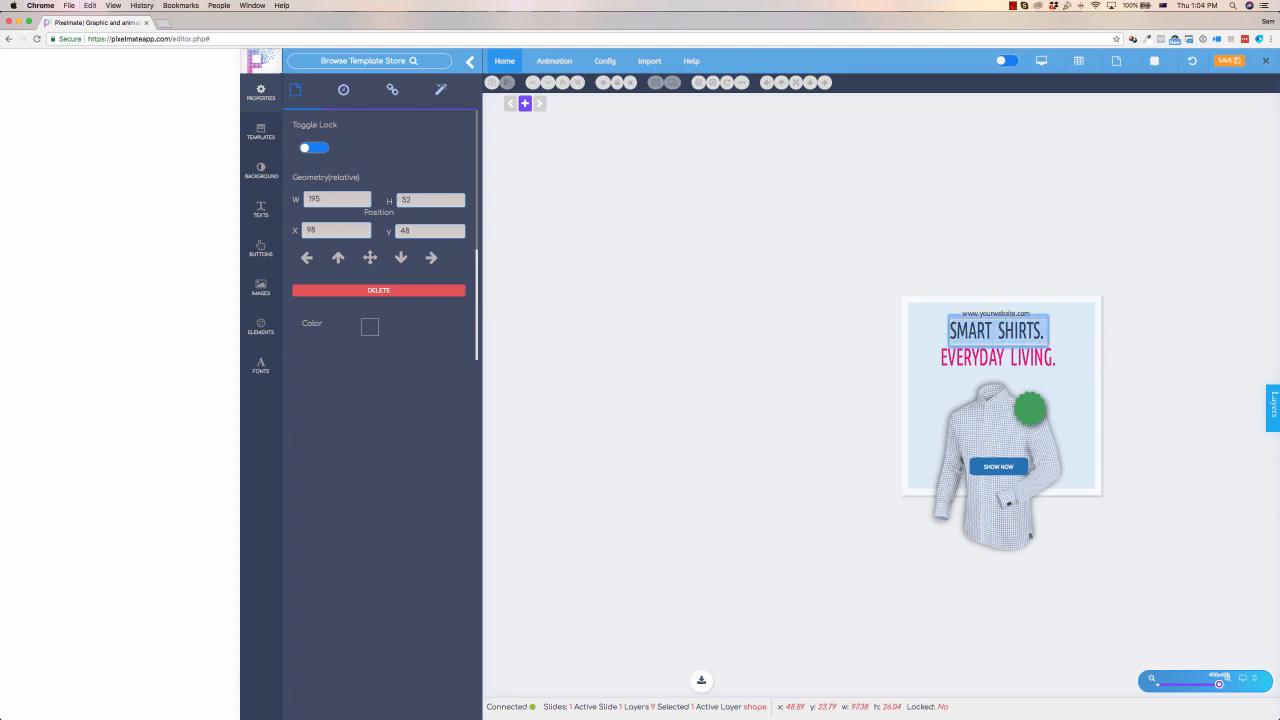
type("DEMO SHIF")
type("TS")
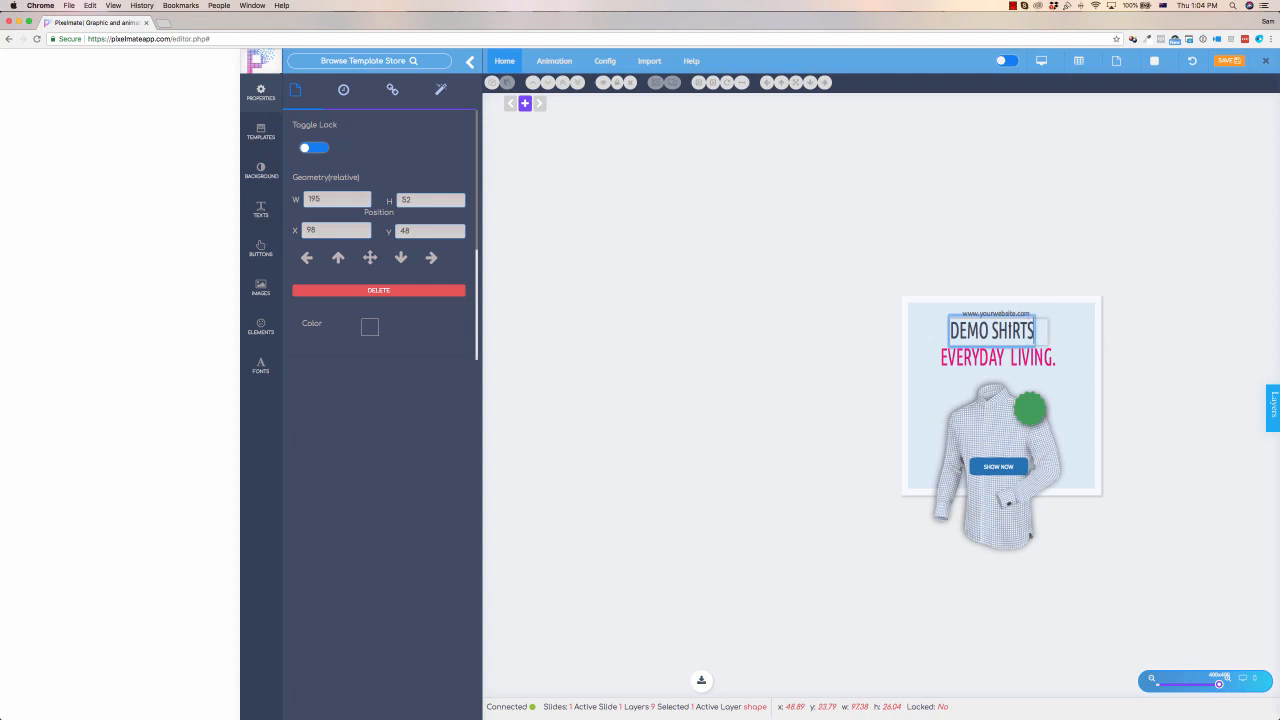
left_click(807, 311)
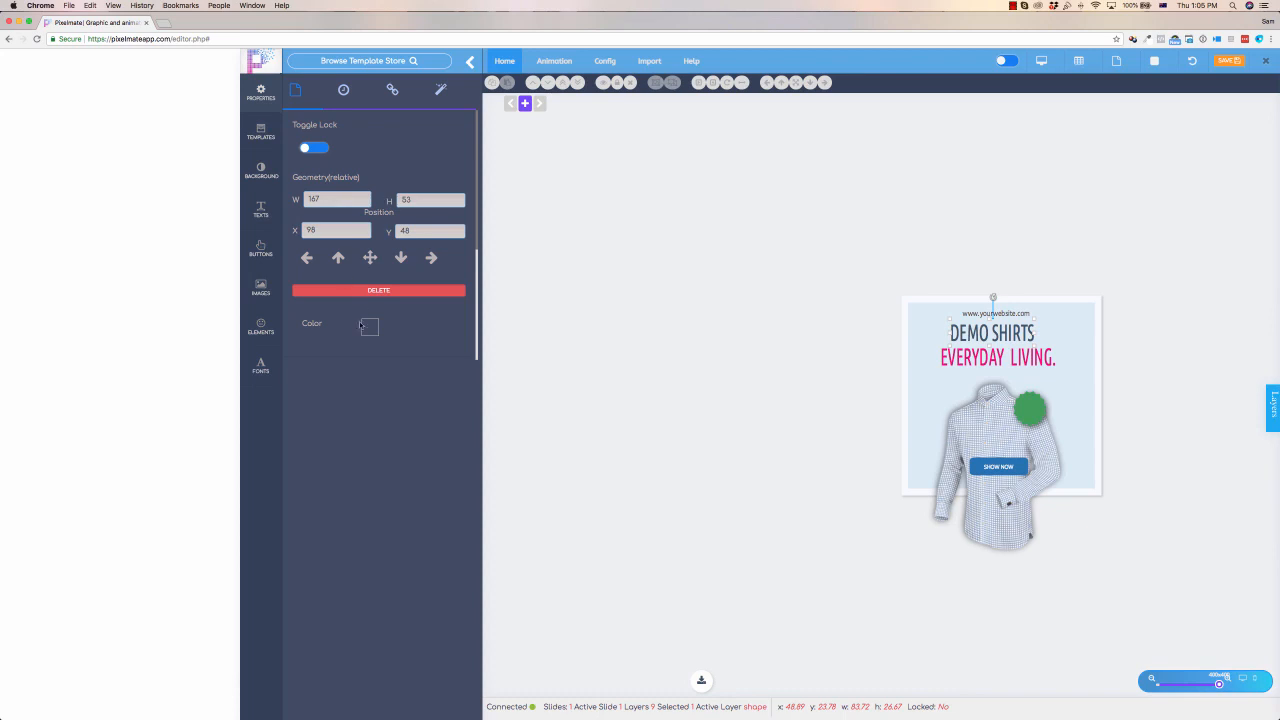
Recolour the "DEMO SHIRTS" headline with the blue swatch and shift it slightly right to centre it.
left_click(364, 326)
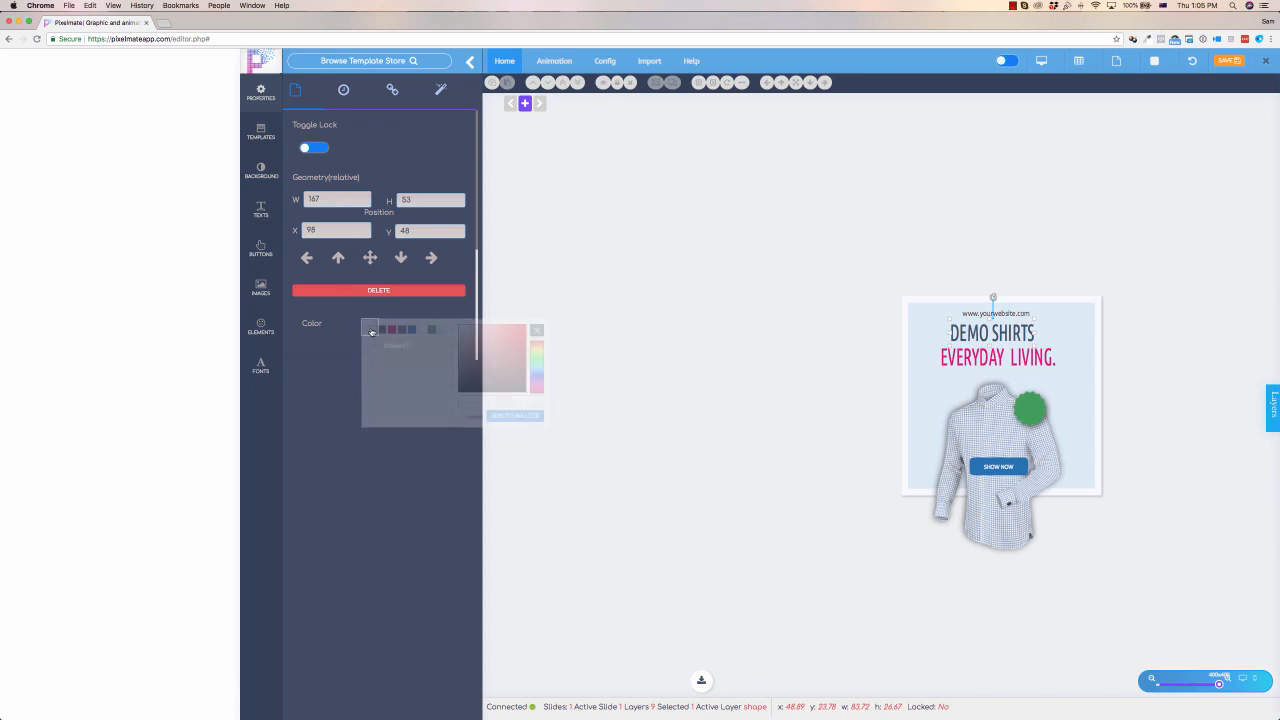
left_click(392, 329)
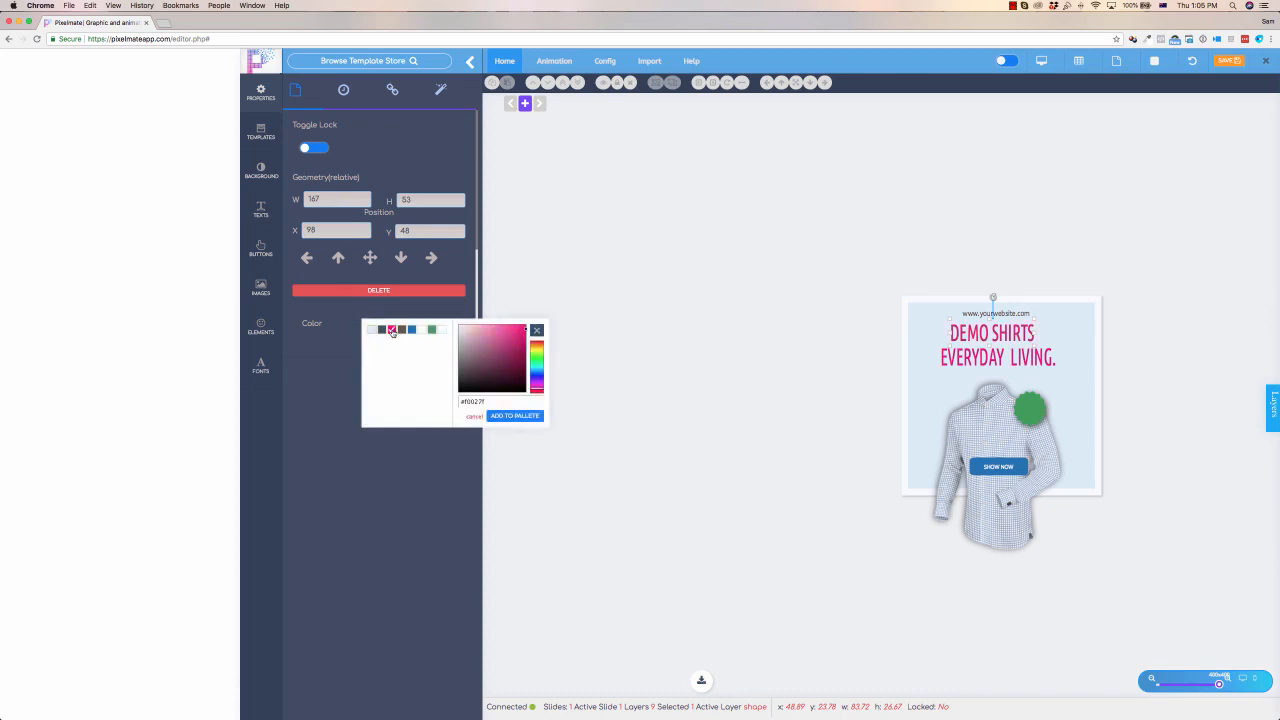
left_click(412, 329)
left_click(515, 415)
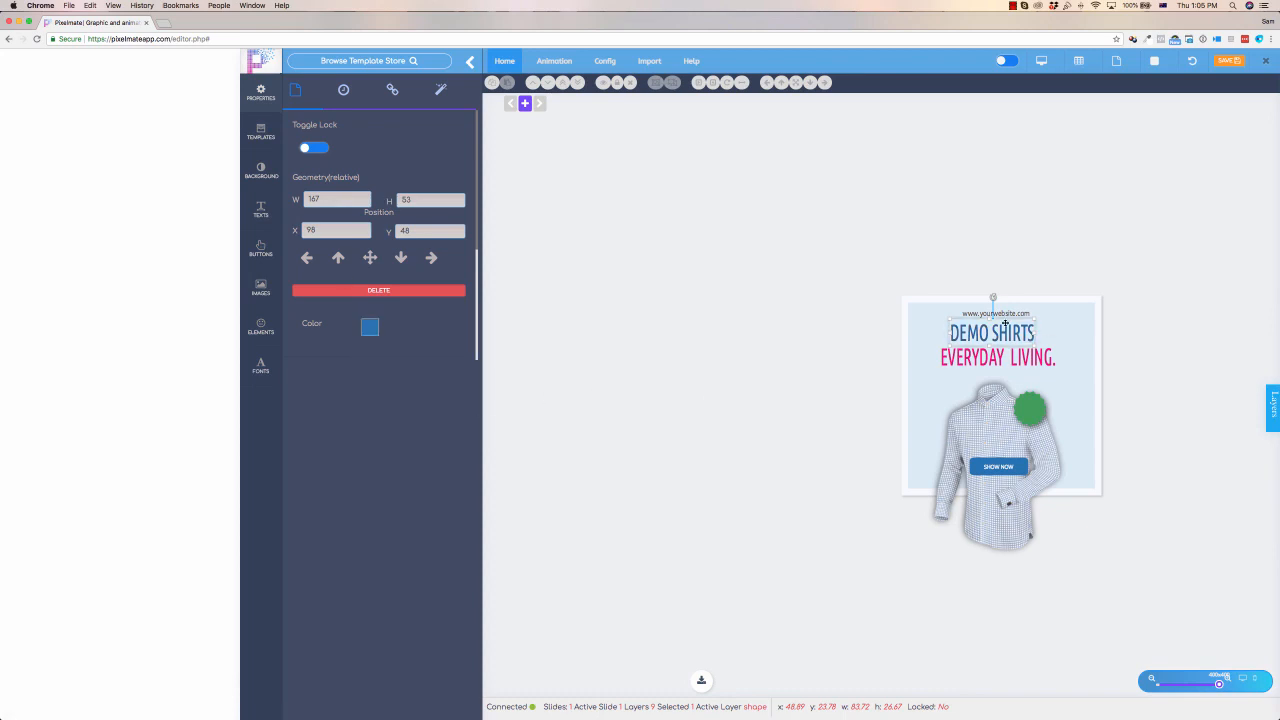
left_click_drag(981, 333, 985, 333)
Replace the "EVERYDAY LIVING." line with "SUPER SHIRTS!" and centre it beneath the headline.
left_click(976, 358)
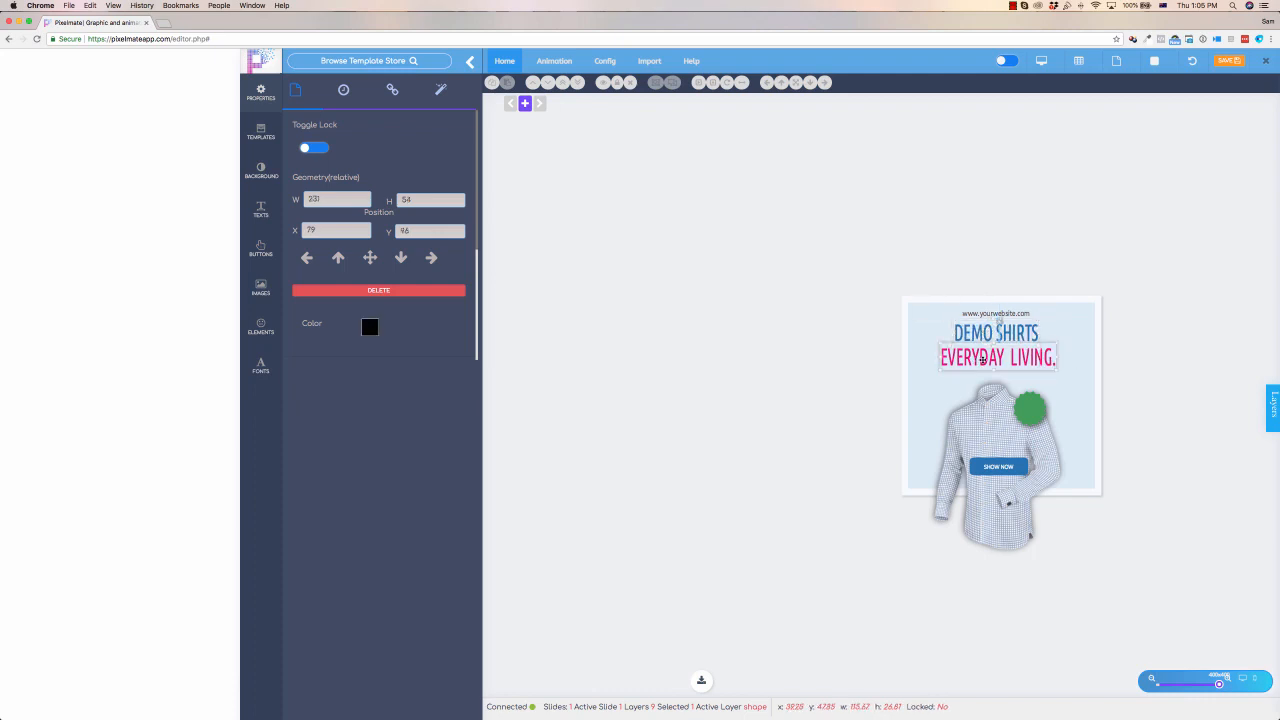
left_click(988, 357)
key("super+a")
key("BackSpace")
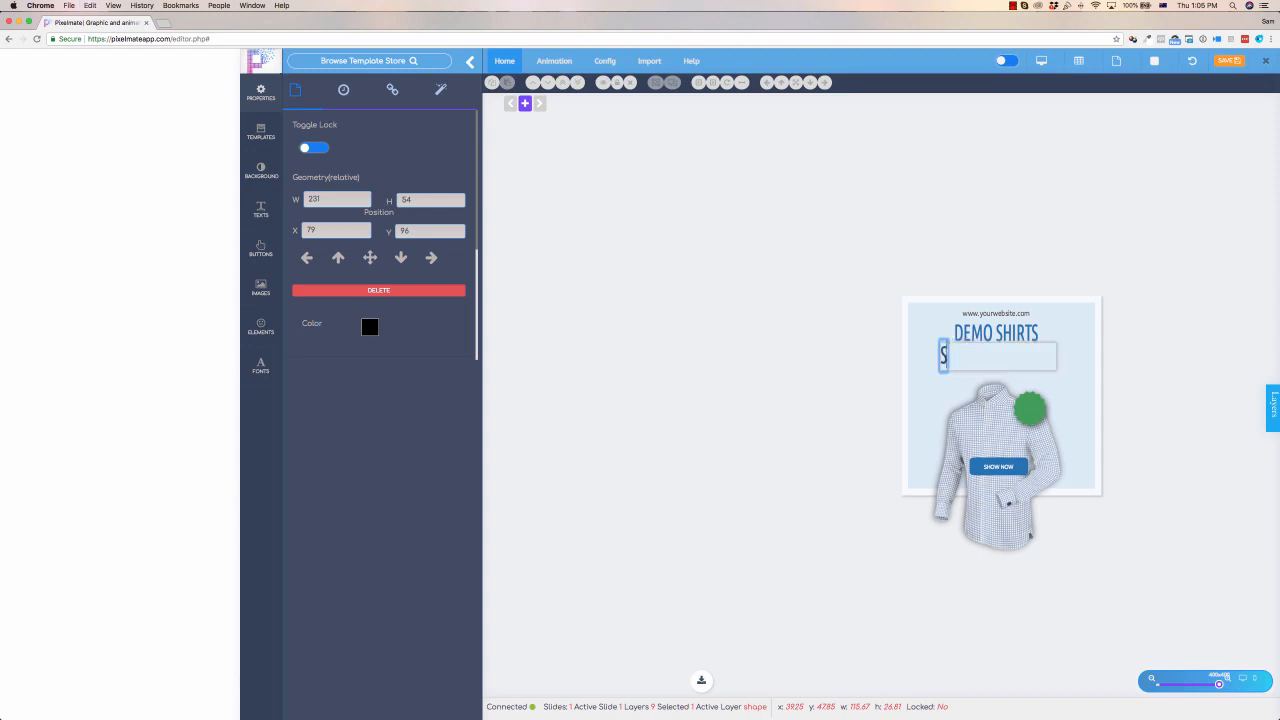
type("SUPER SHIRTS")
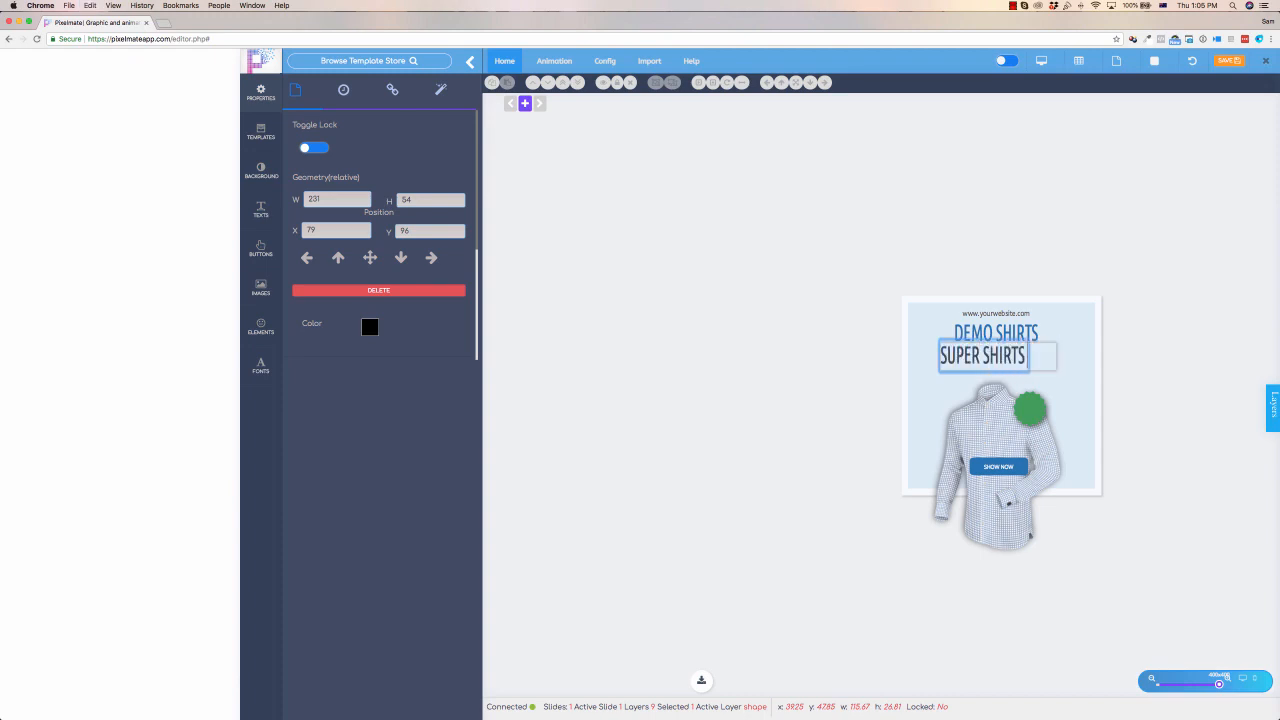
type("!")
left_click(650, 343)
left_click(995, 360)
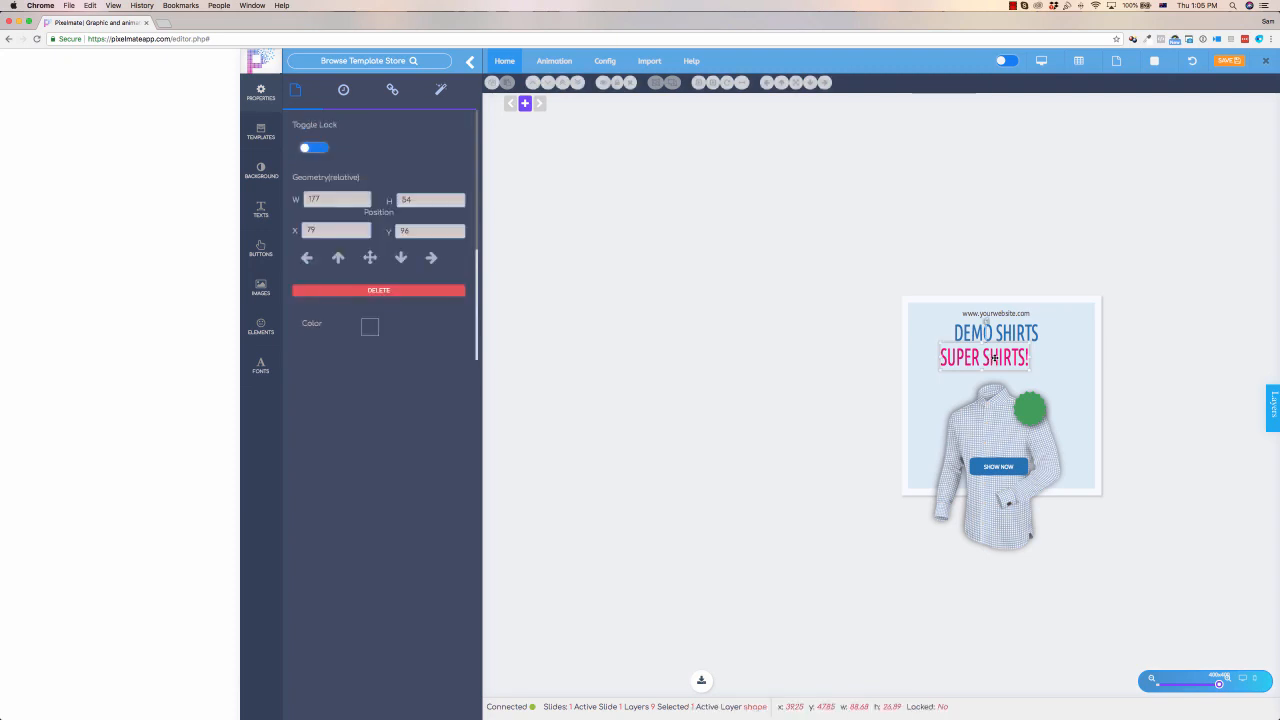
left_click_drag(995, 358, 1009, 362)
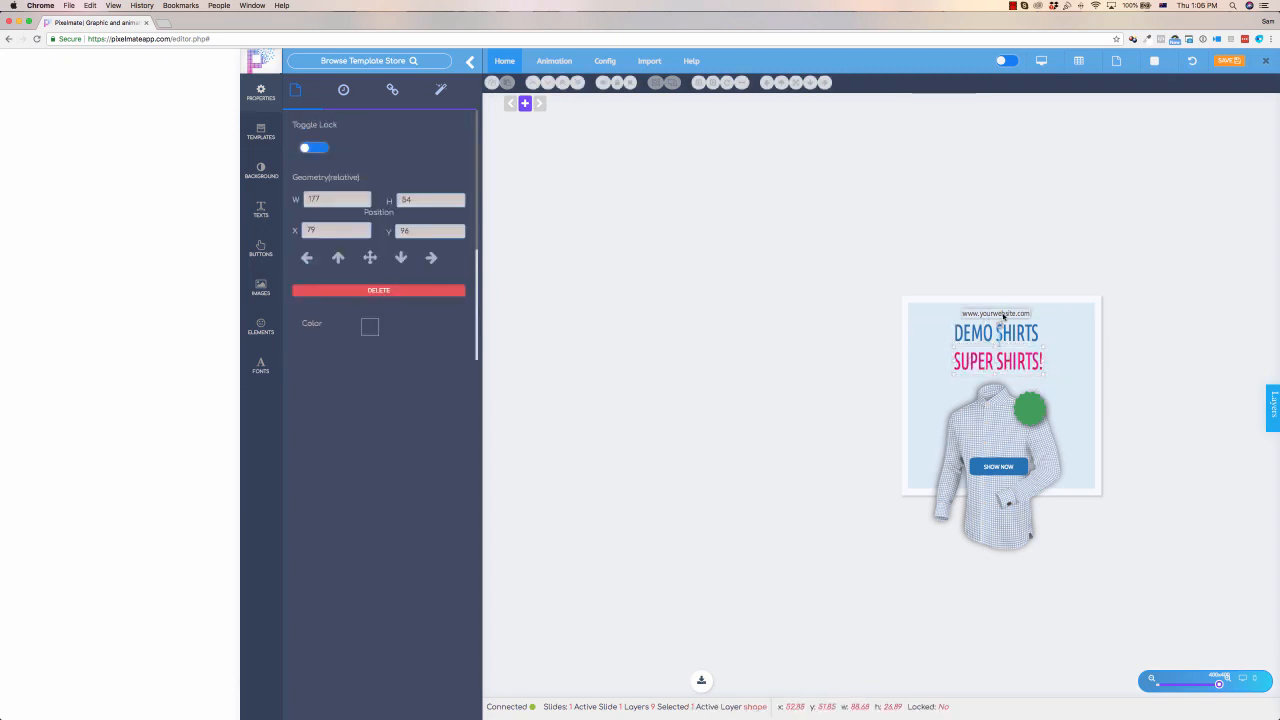
Select the green badge, and resize the light-blue background panel from its upper-left corner to about 184 by 189.
left_click(1028, 410)
left_click(1033, 403)
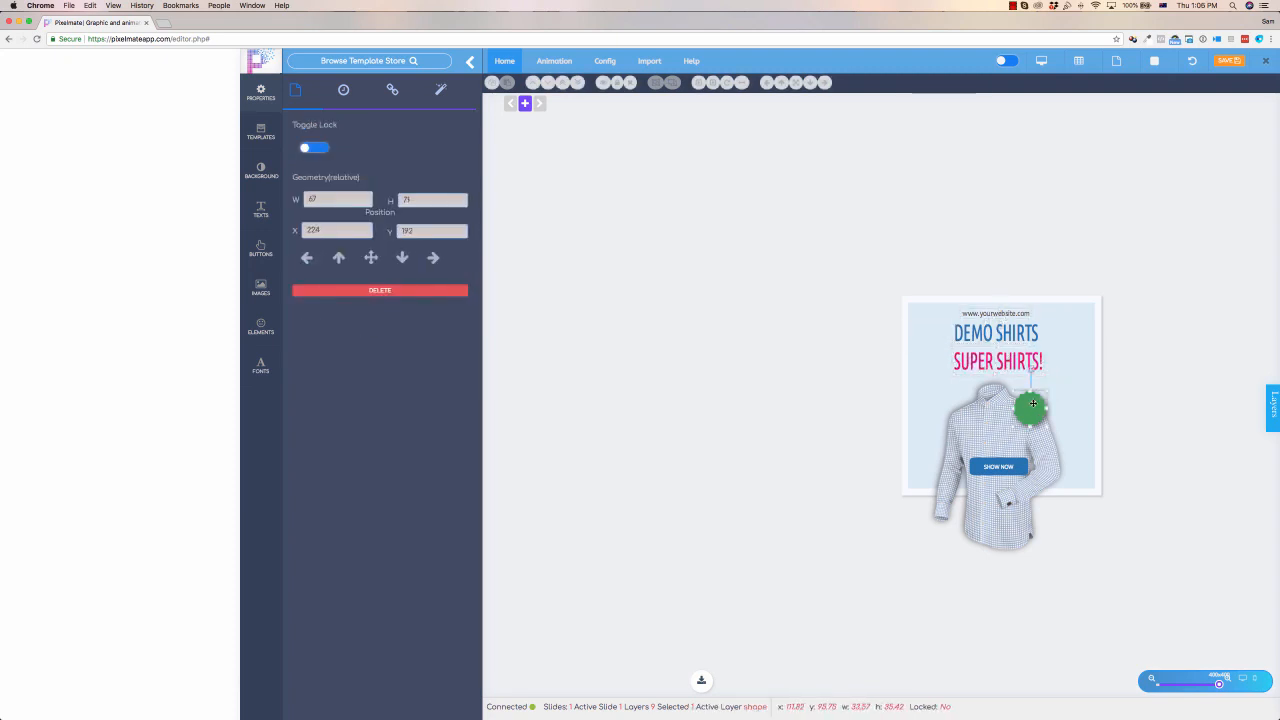
left_click(940, 342)
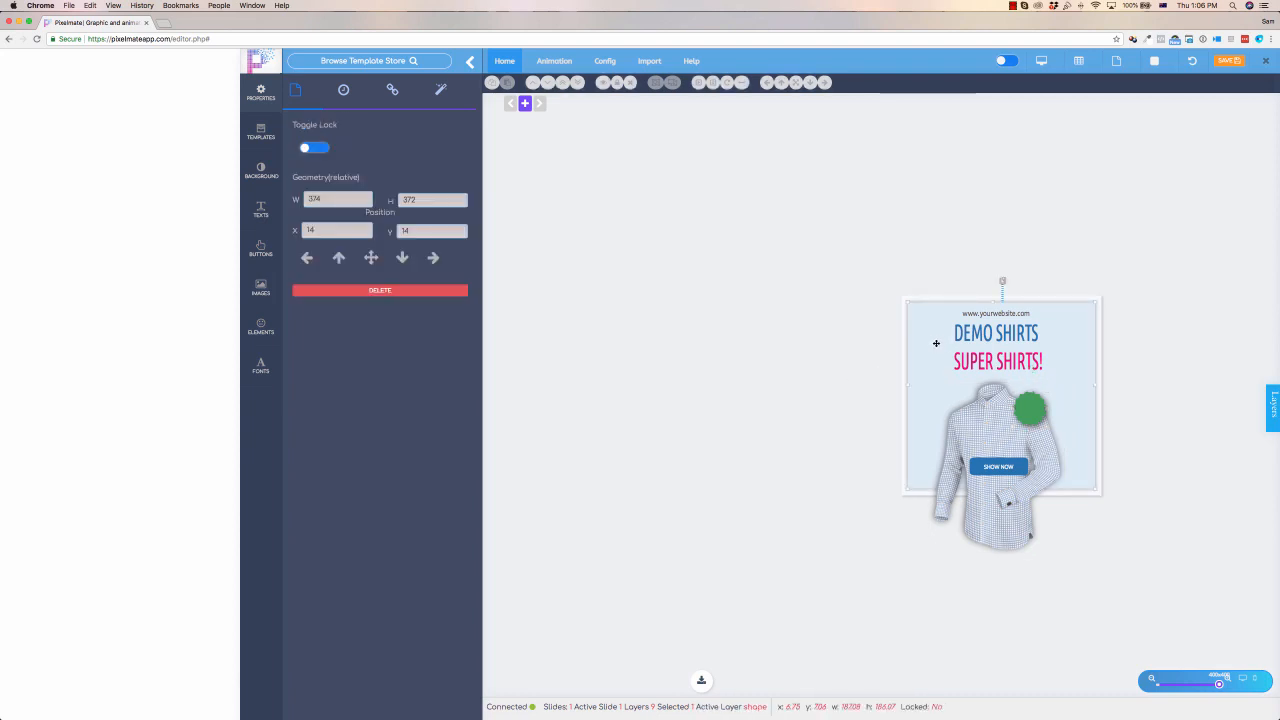
mouse_move(909, 305)
left_mouse_down()
mouse_move(952, 358)
mouse_move(912, 302)
left_mouse_up()
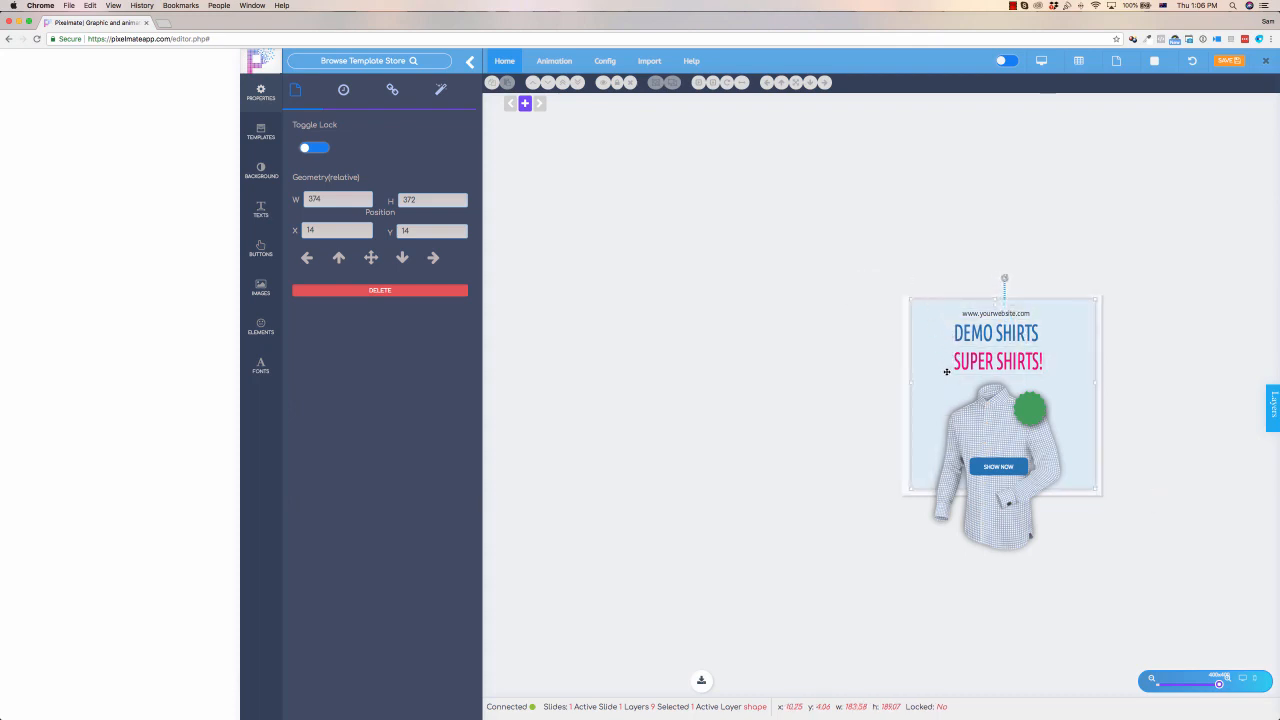
Replace the shirt picture with an upload of "tee purple.jpg" and move it left to about X -27, Y 92.
left_click(994, 430)
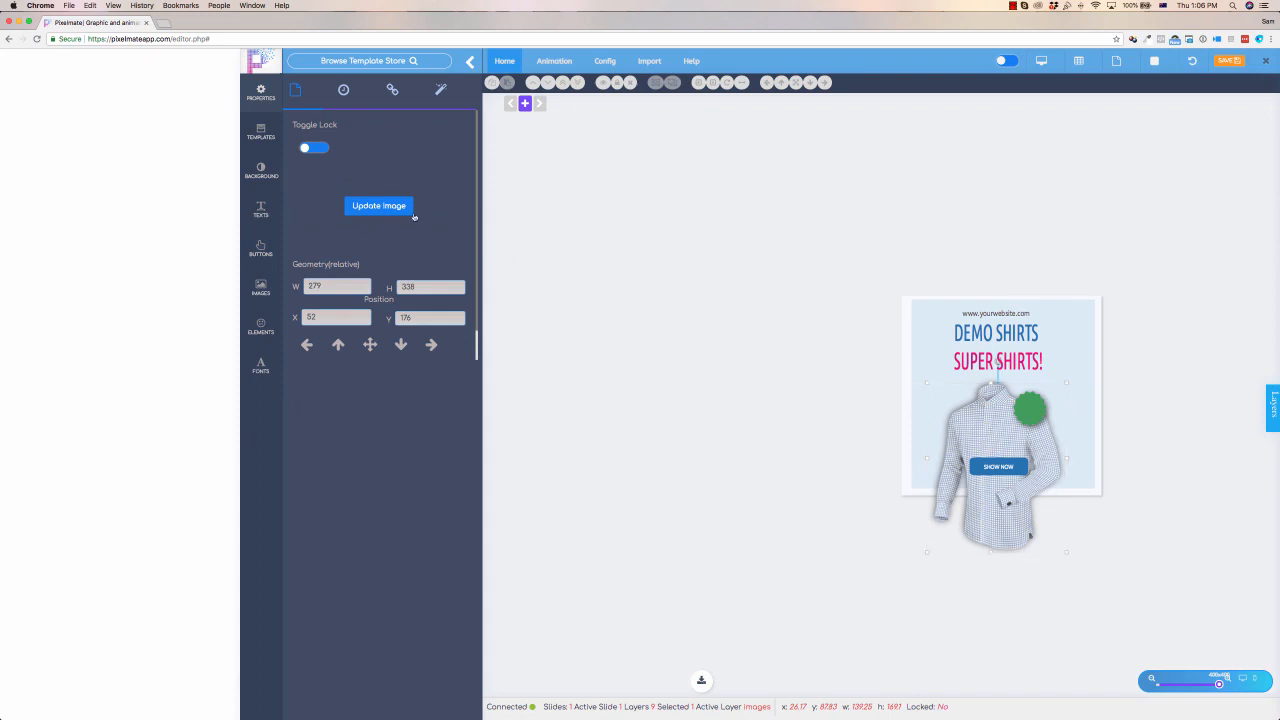
left_click(400, 209)
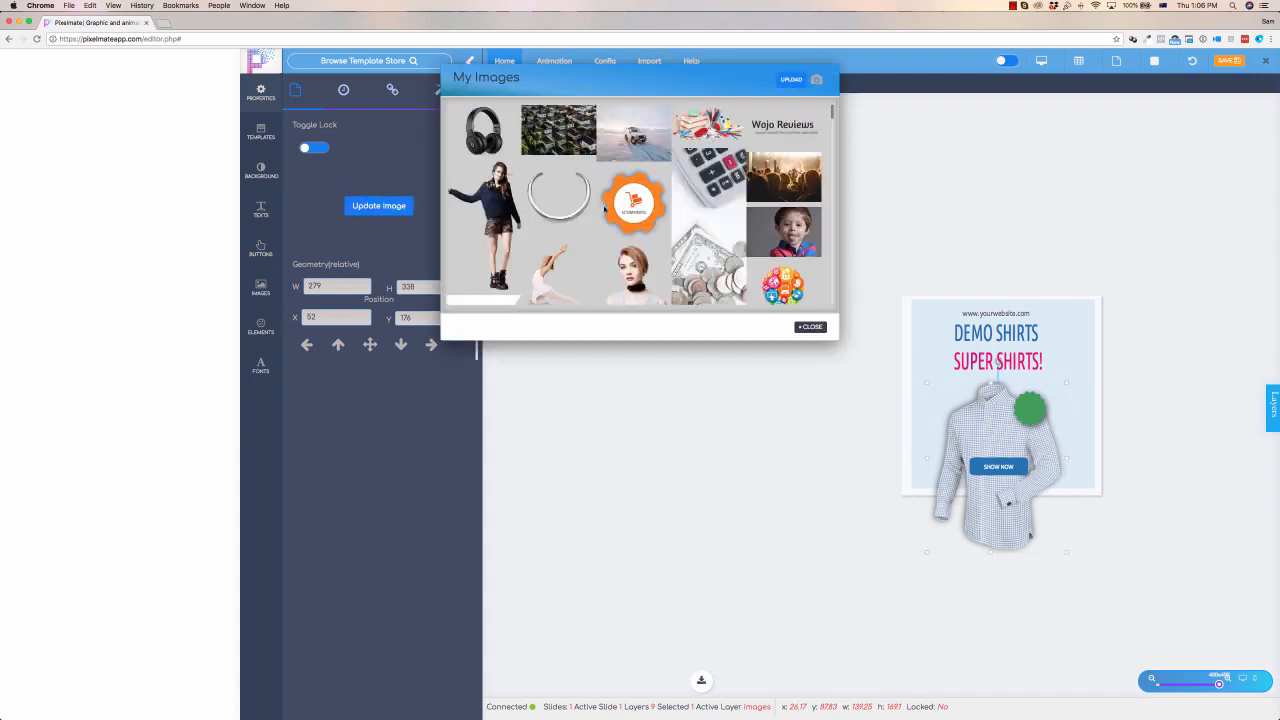
scroll(673, 219, "down", 5)
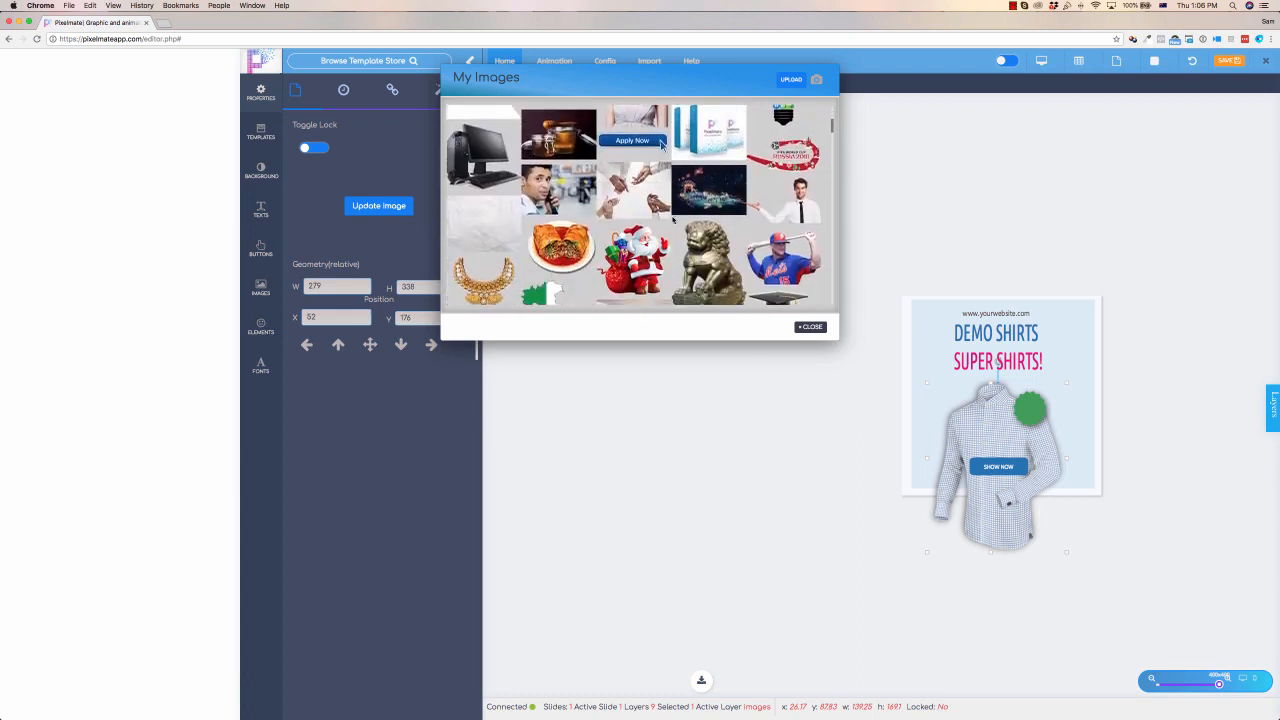
scroll(661, 138, "up", 5)
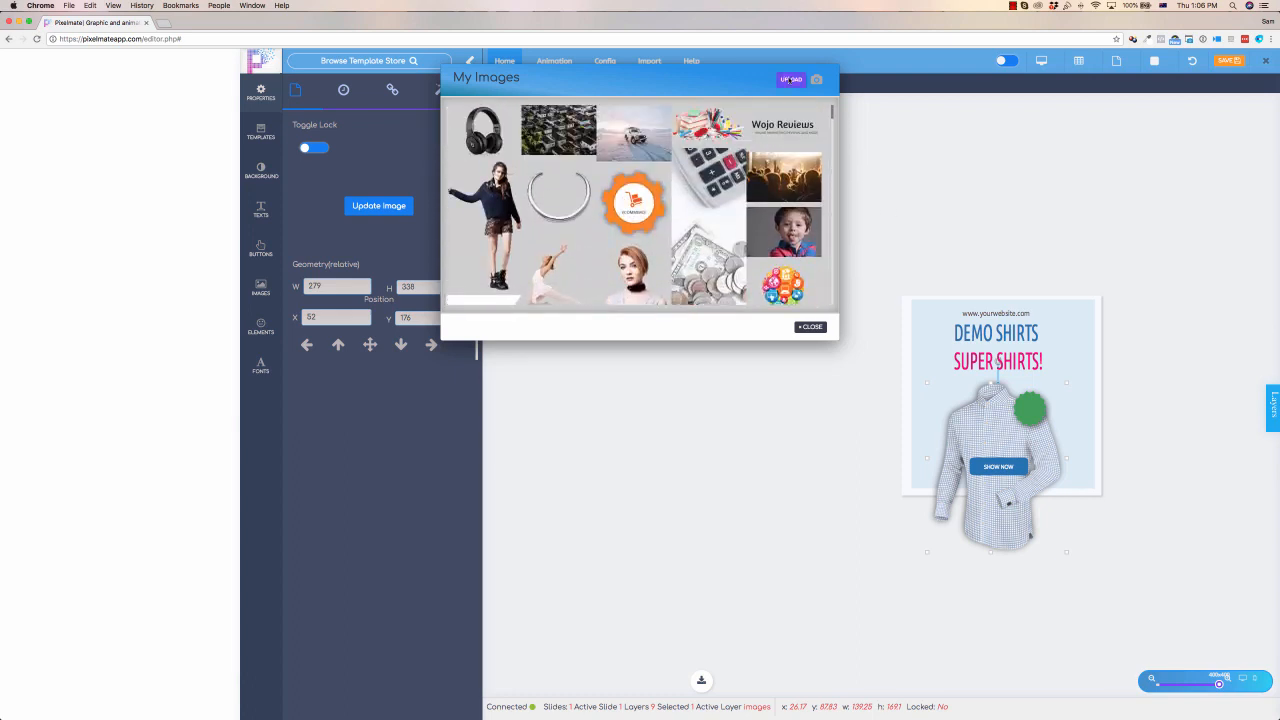
left_click(790, 79)
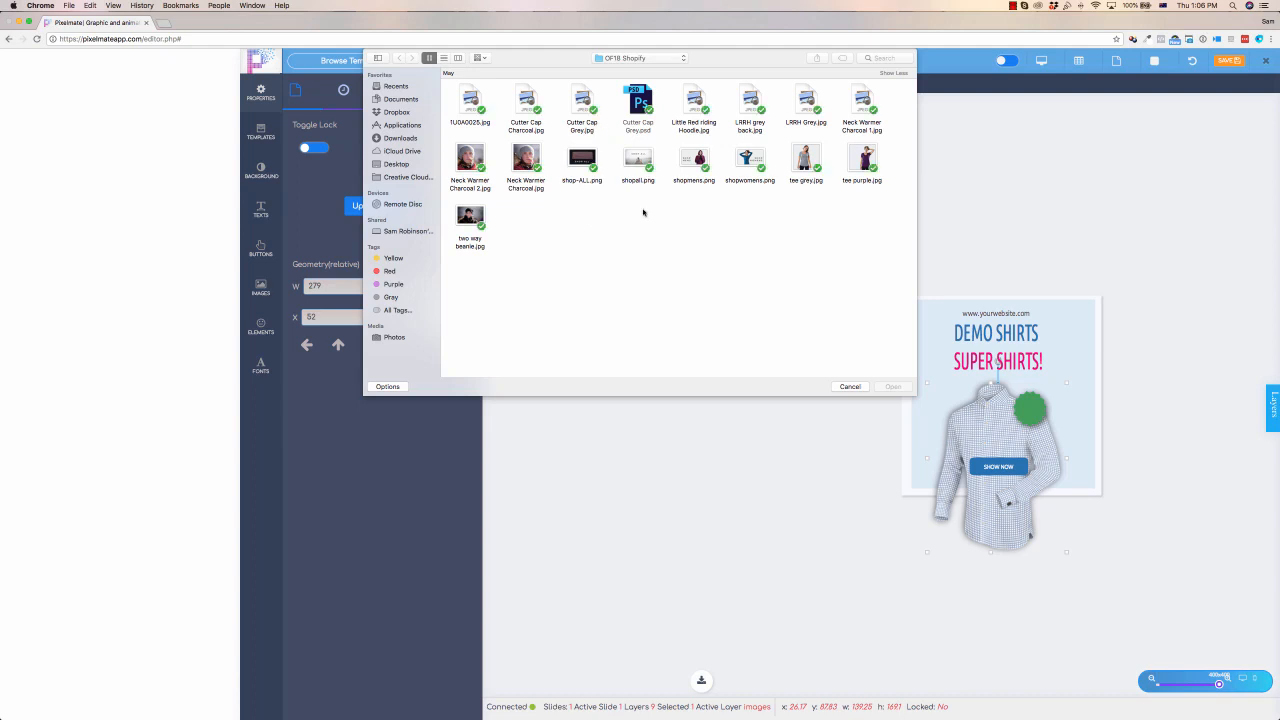
left_click(814, 157)
key("space")
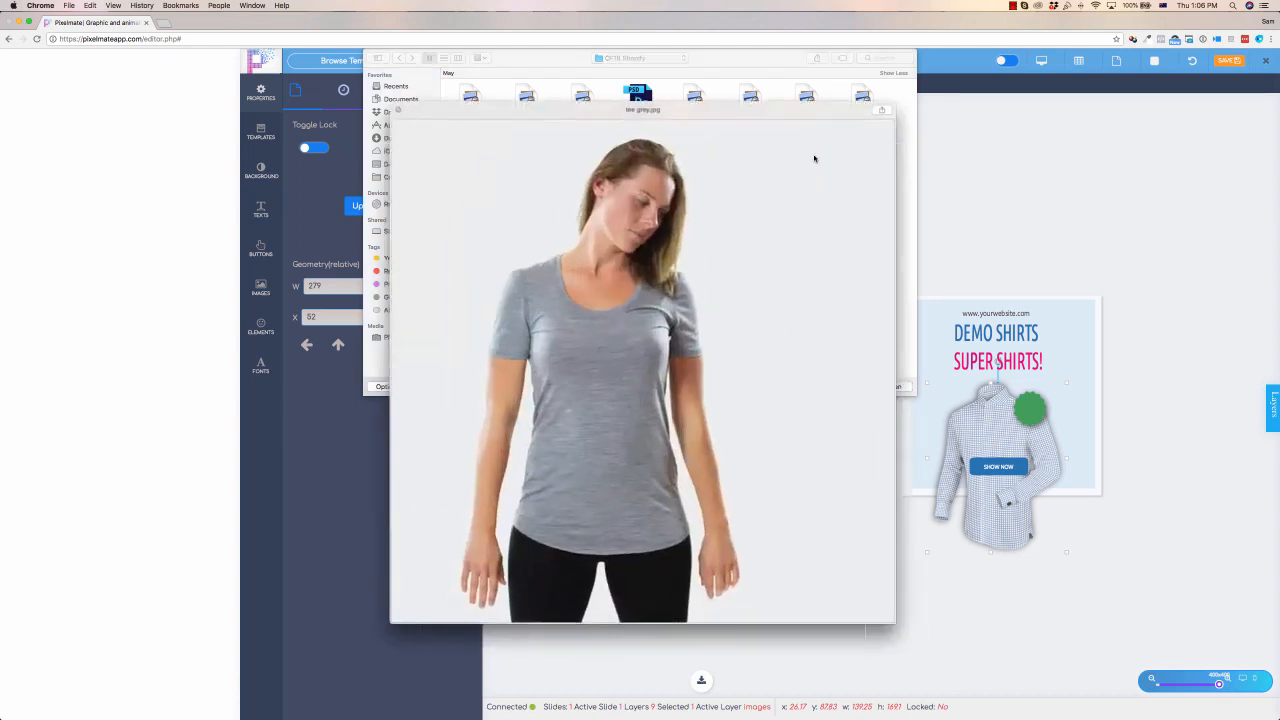
key("space")
double_click(855, 157)
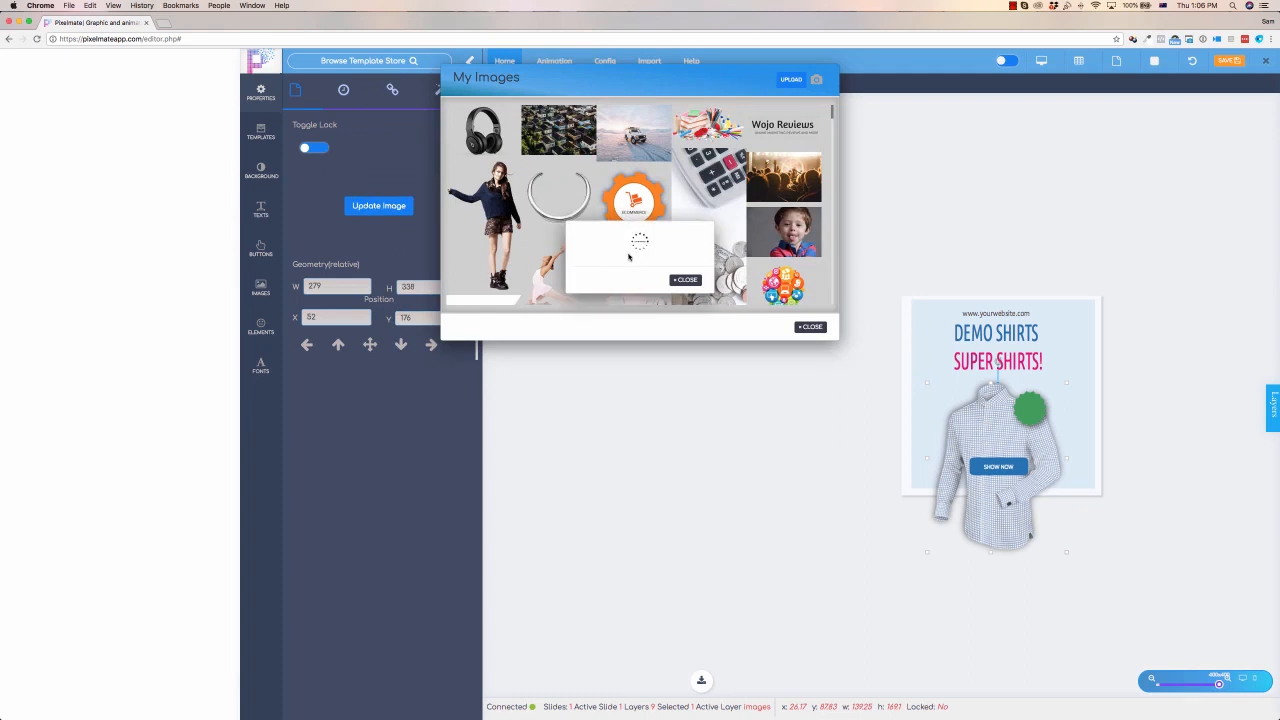
left_click(481, 124)
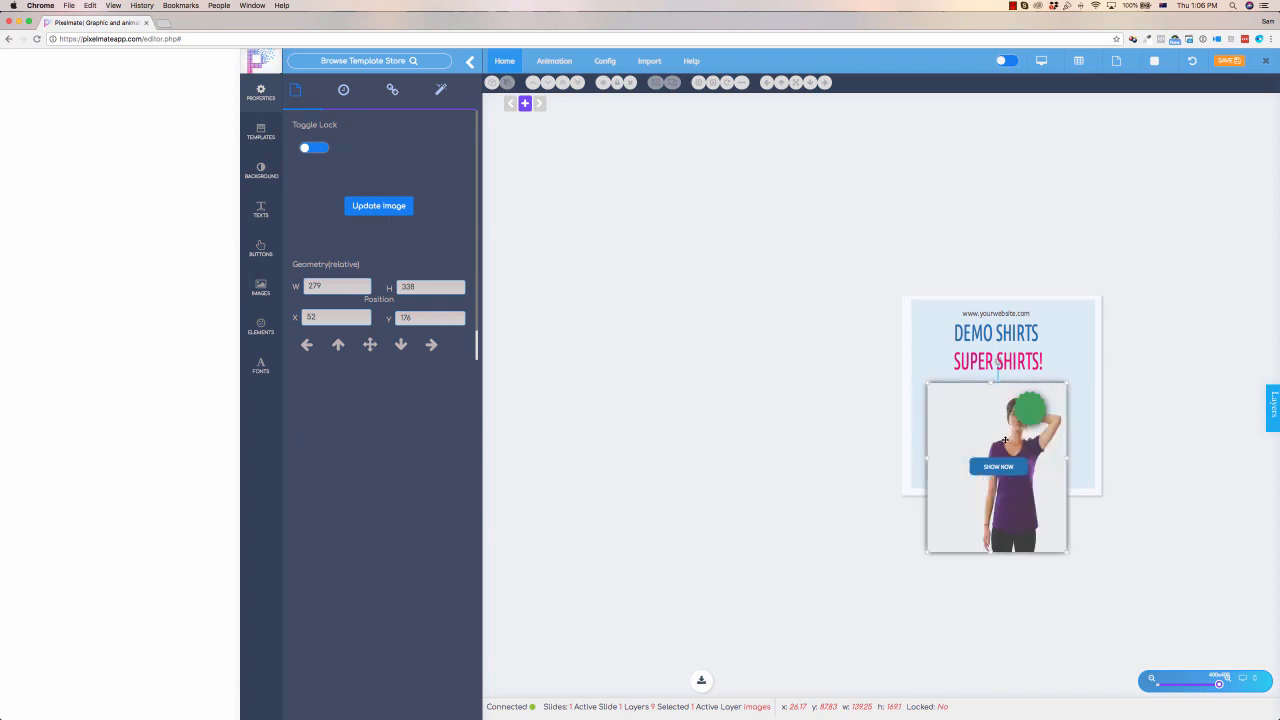
left_click_drag(1005, 440, 964, 440)
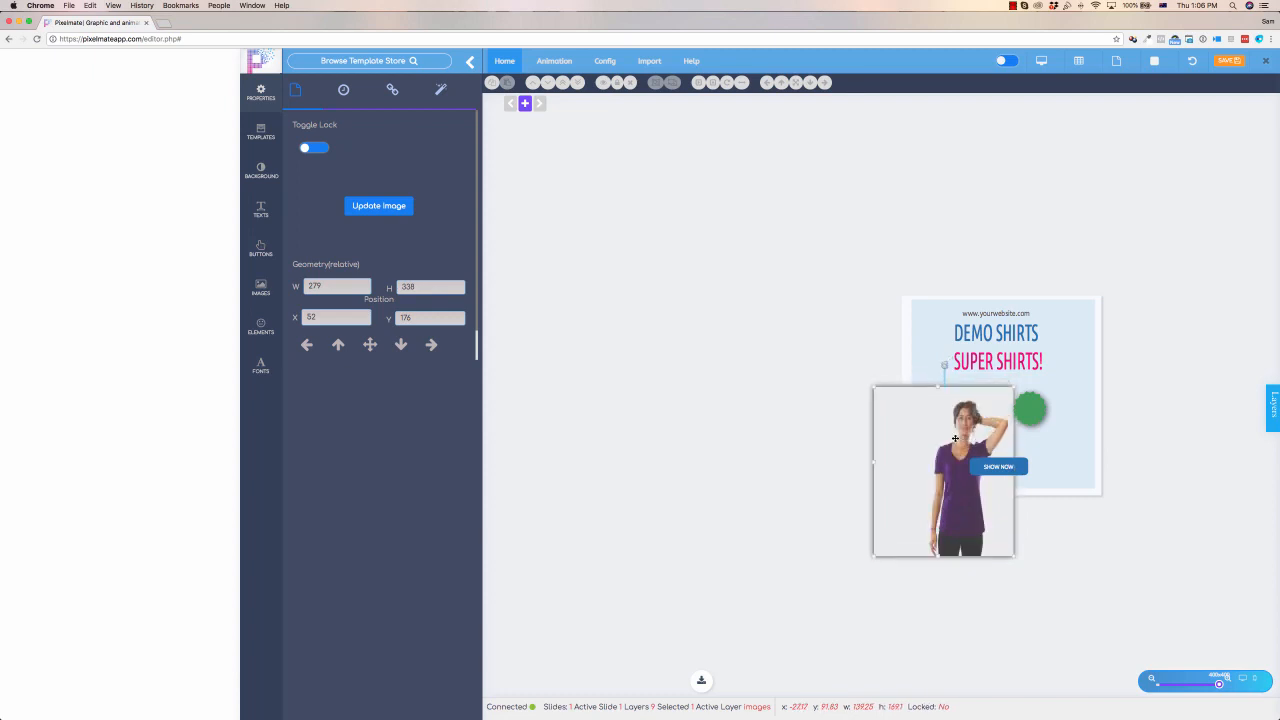
Resize the light-blue panel behind the headlines to about 173 by 213, starting at the banner's left edge.
left_click(932, 344)
left_click_drag(911, 302, 901, 306)
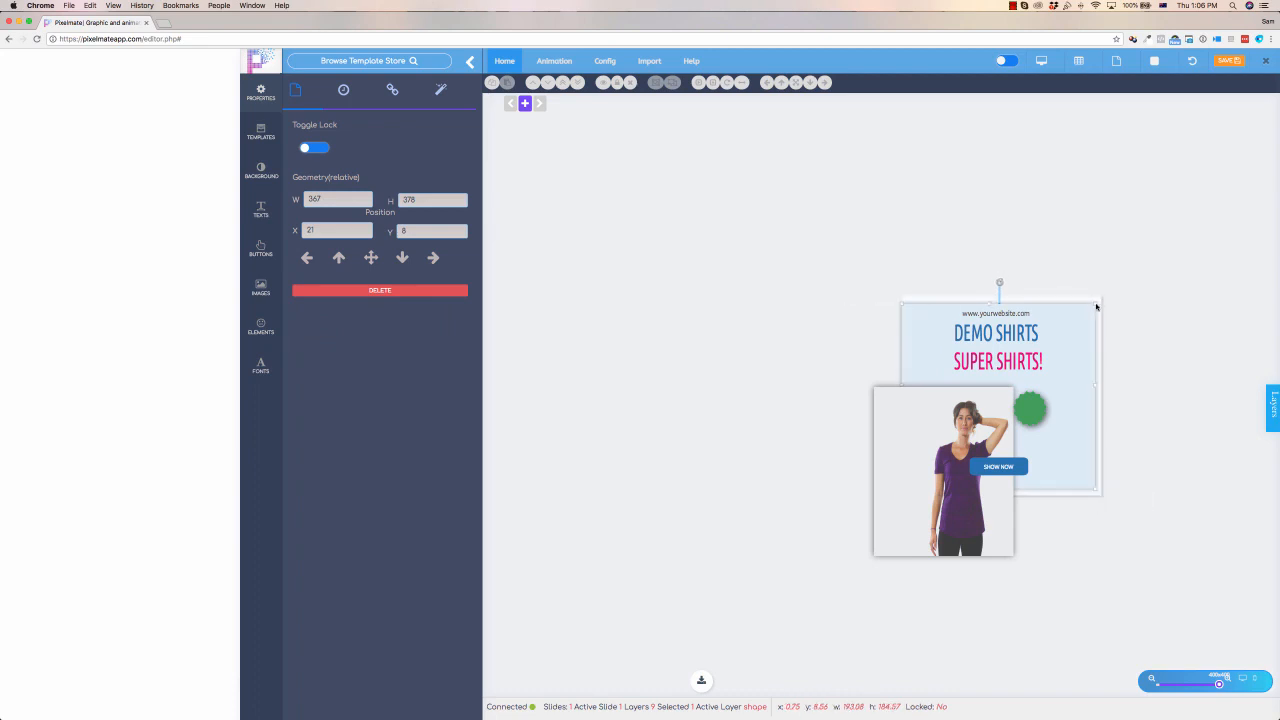
left_click_drag(1096, 303, 1054, 314)
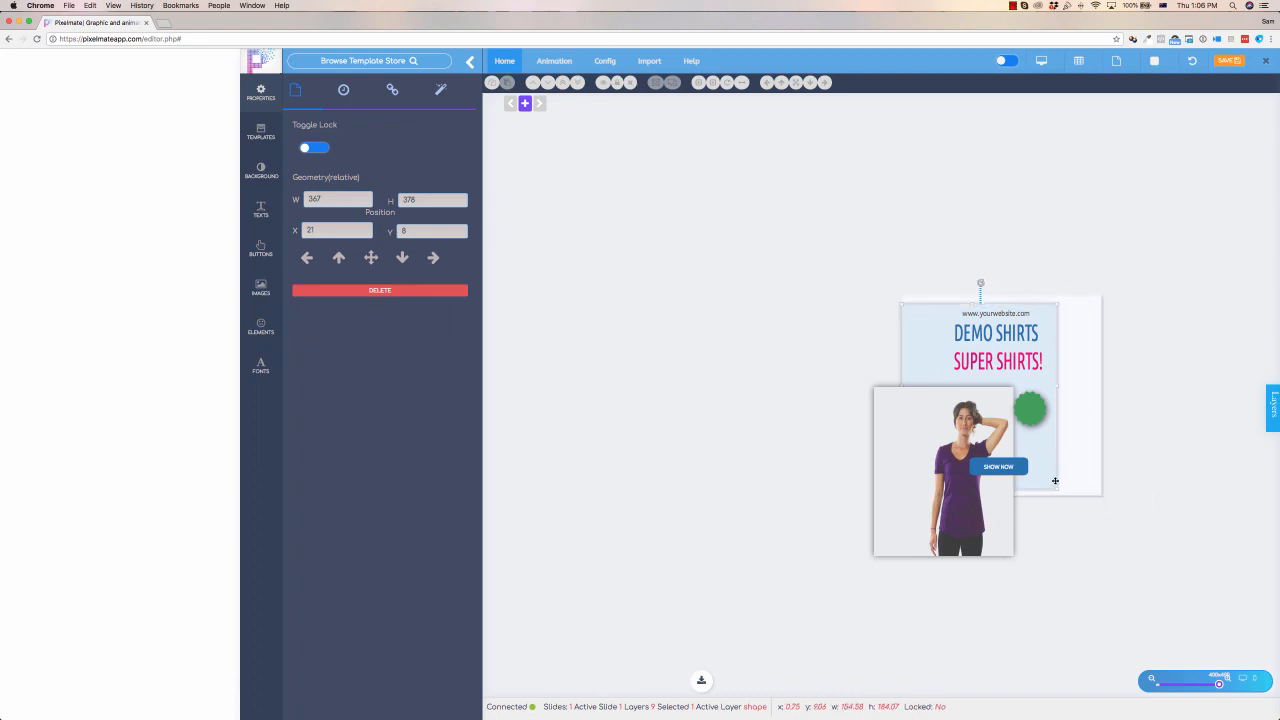
left_click_drag(1058, 491, 1060, 516)
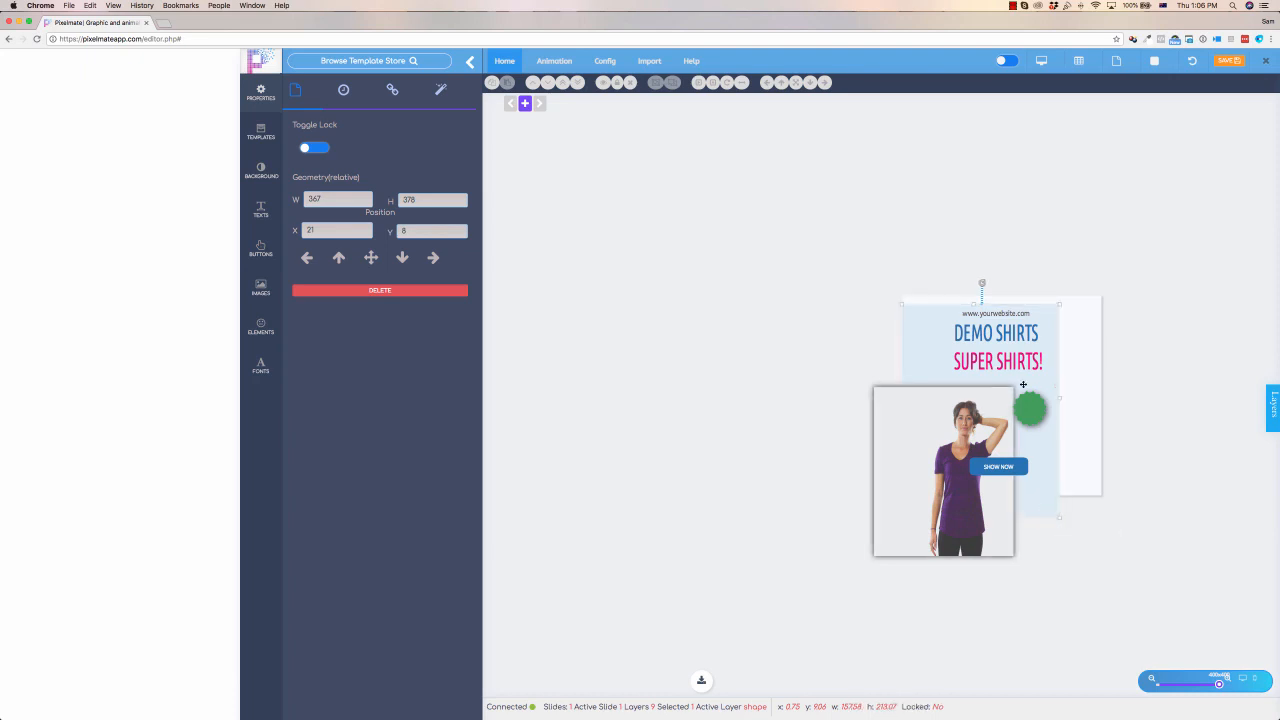
left_click_drag(1060, 397, 1074, 398)
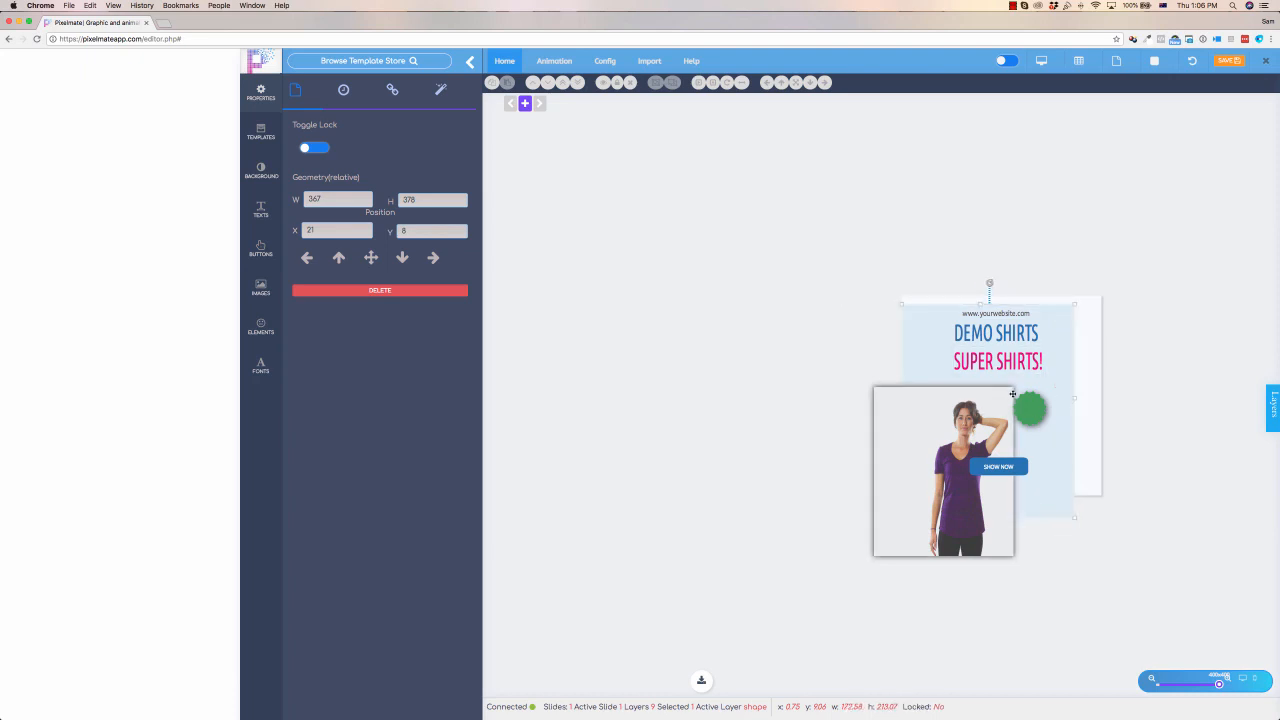
left_click(1147, 362)
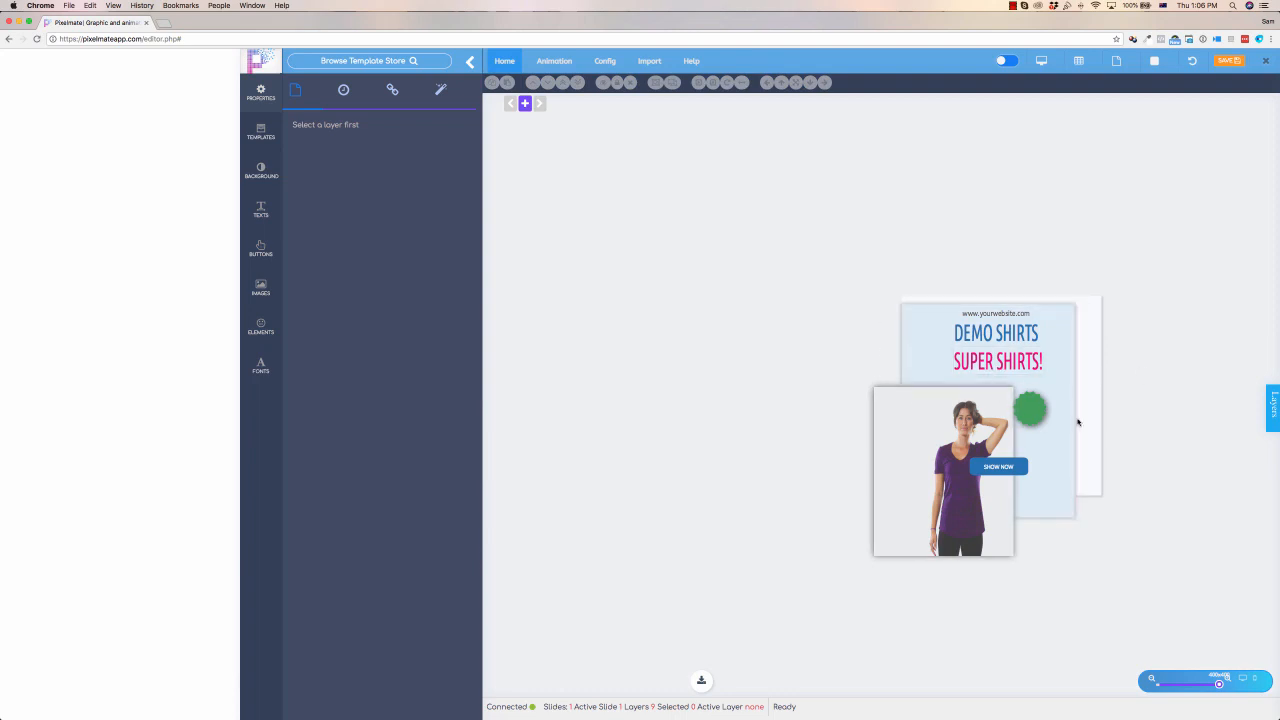
Hide everything that extends beyond the canvas, and shift the light-blue panel slightly down and right below the website address.
left_click(1040, 62)
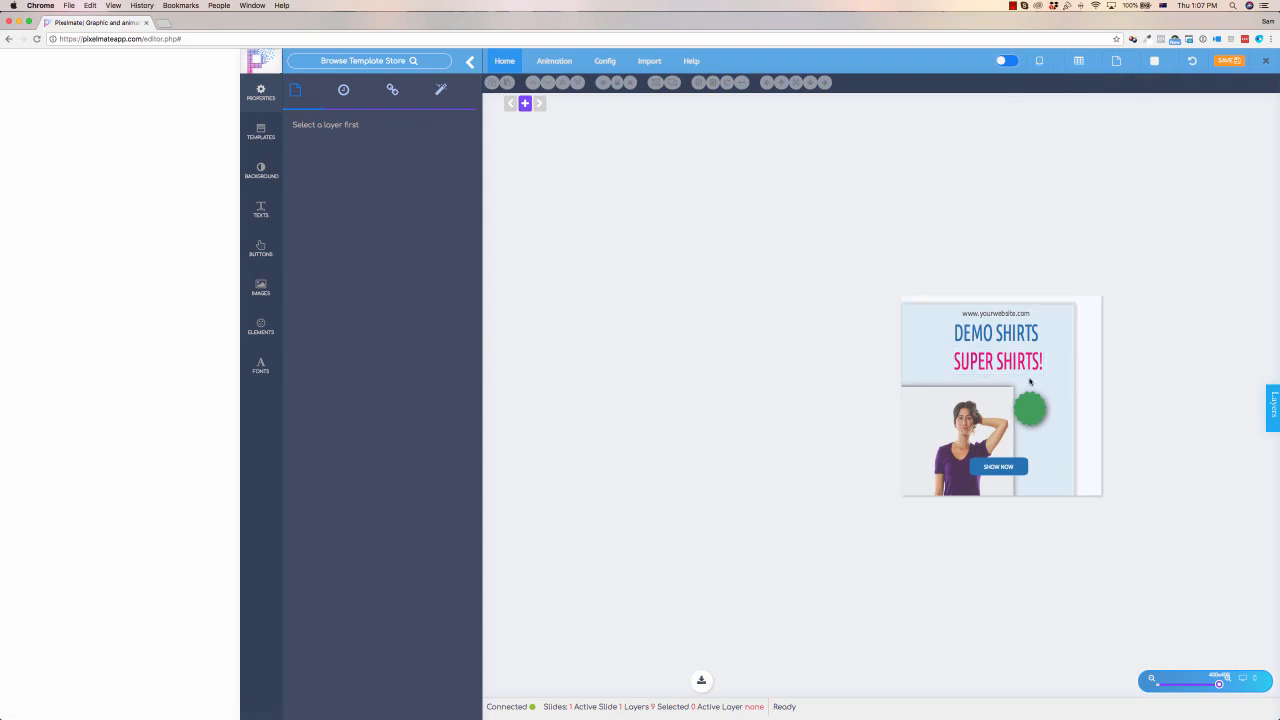
left_click_drag(1056, 341, 1061, 356)
left_click(991, 403)
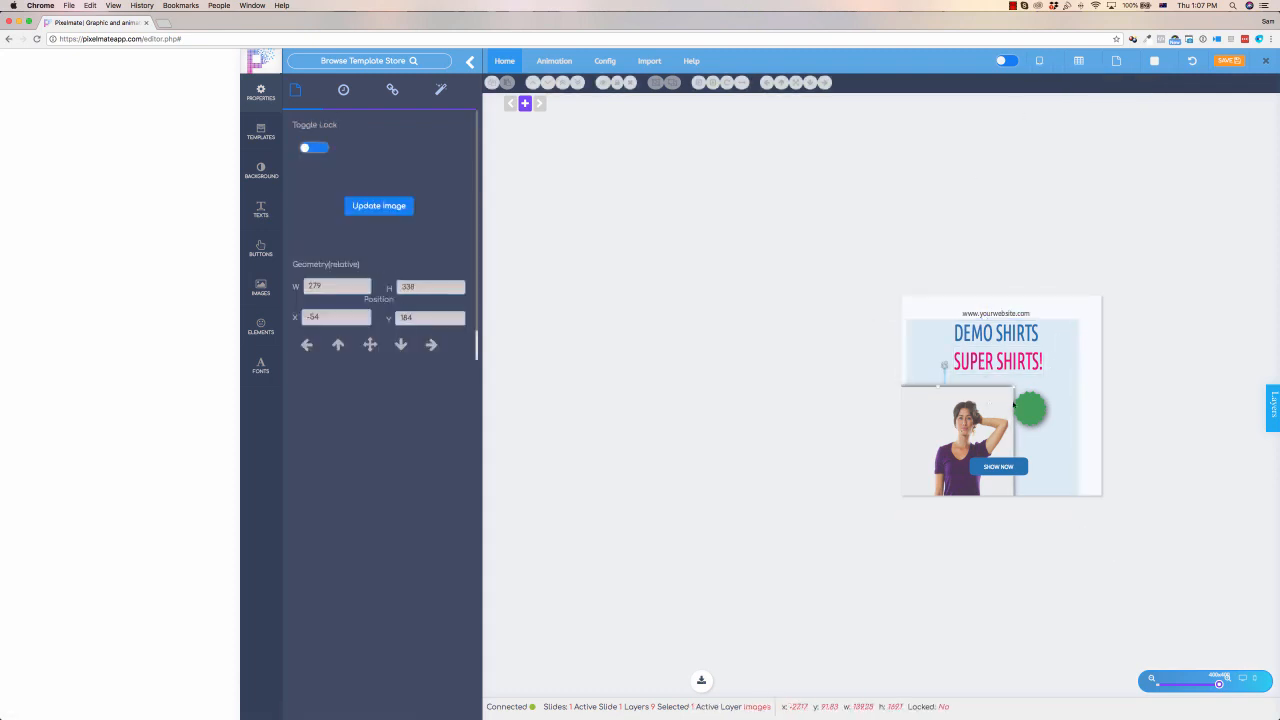
Move the green badge onto the photo's upper-right corner at about X 97, Y 87, and nudge both headlines slightly down.
left_click_drag(1030, 408, 1016, 400)
left_click(1003, 335)
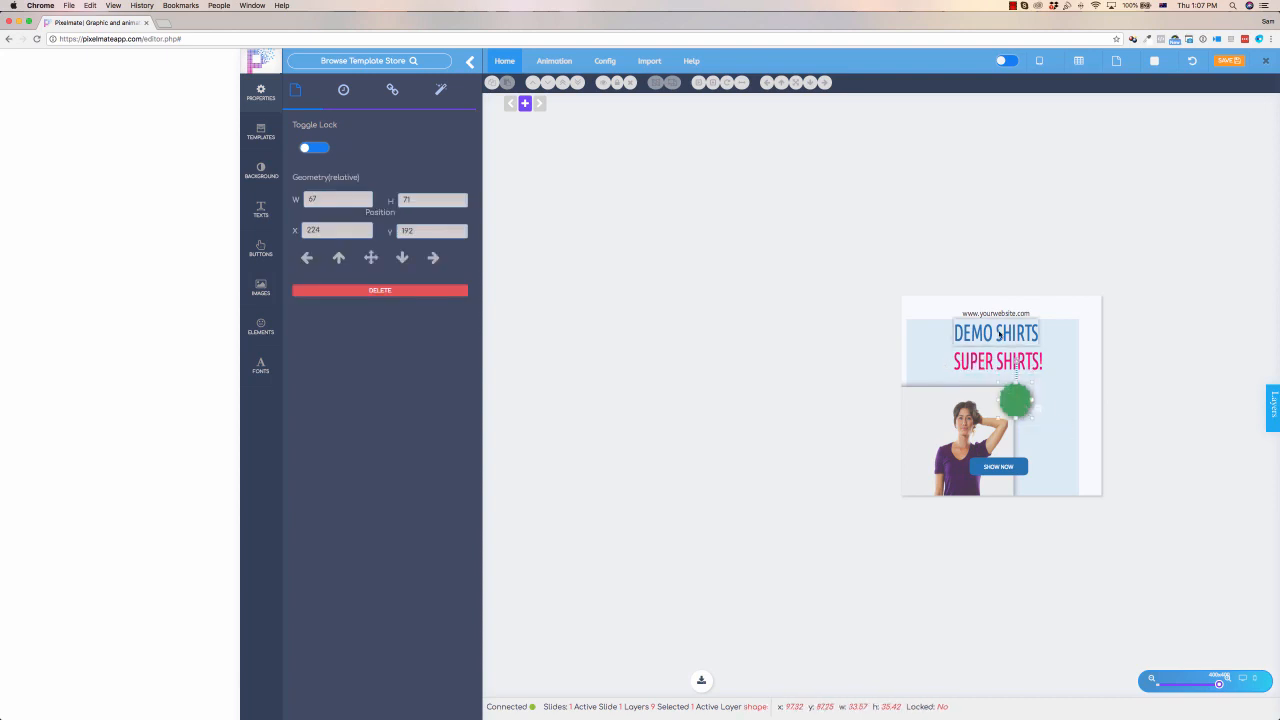
left_click_drag(1003, 335, 1013, 366)
left_click(1012, 362)
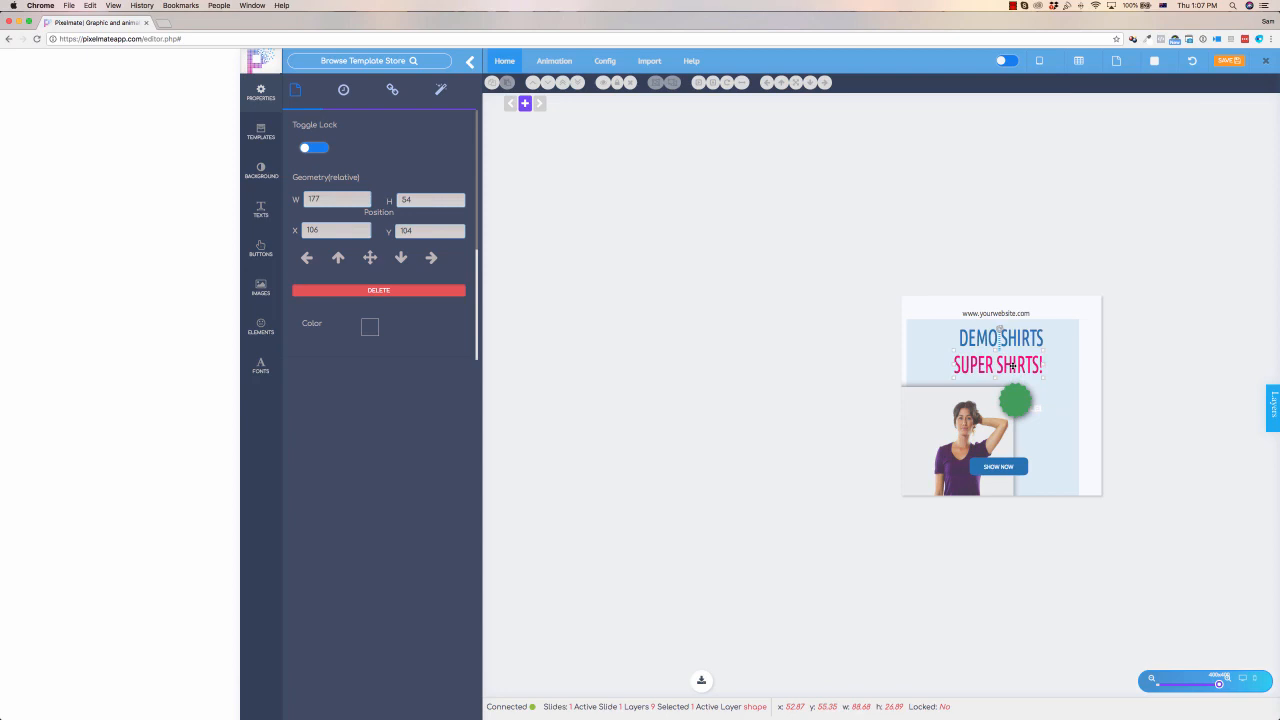
Open the grid settings and deselect the headline.
left_click(1078, 60)
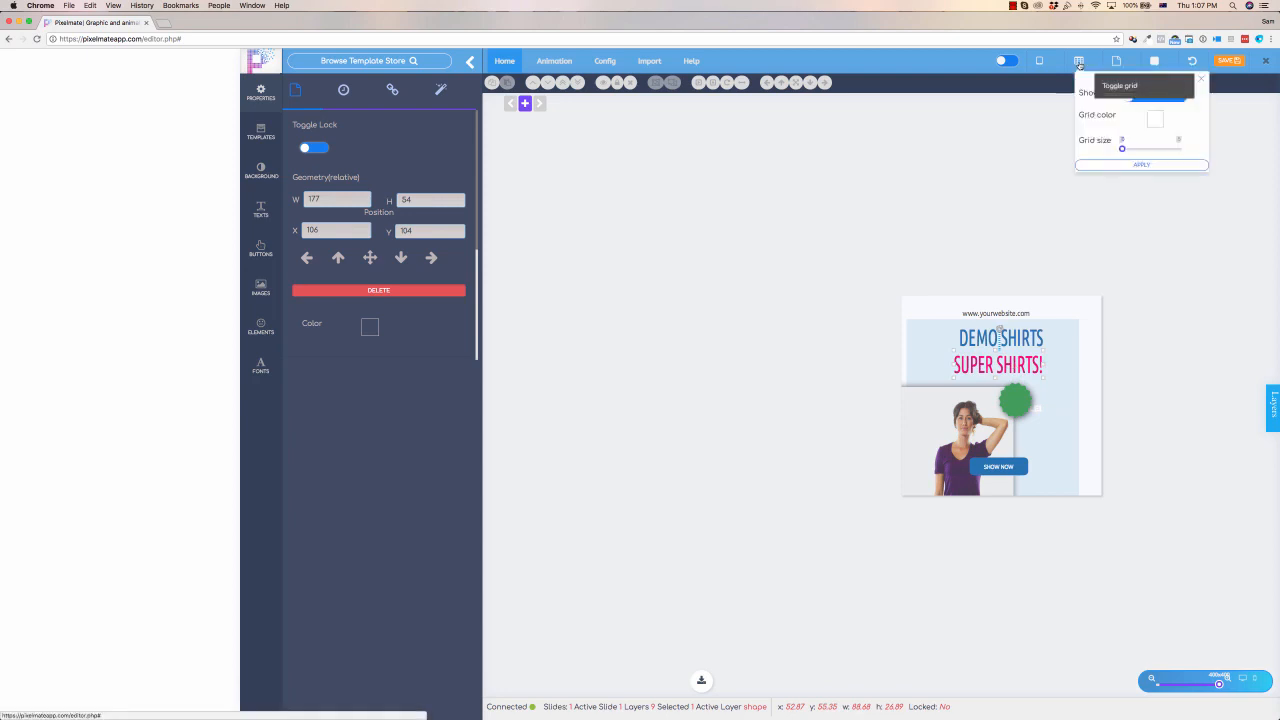
left_click(1031, 232)
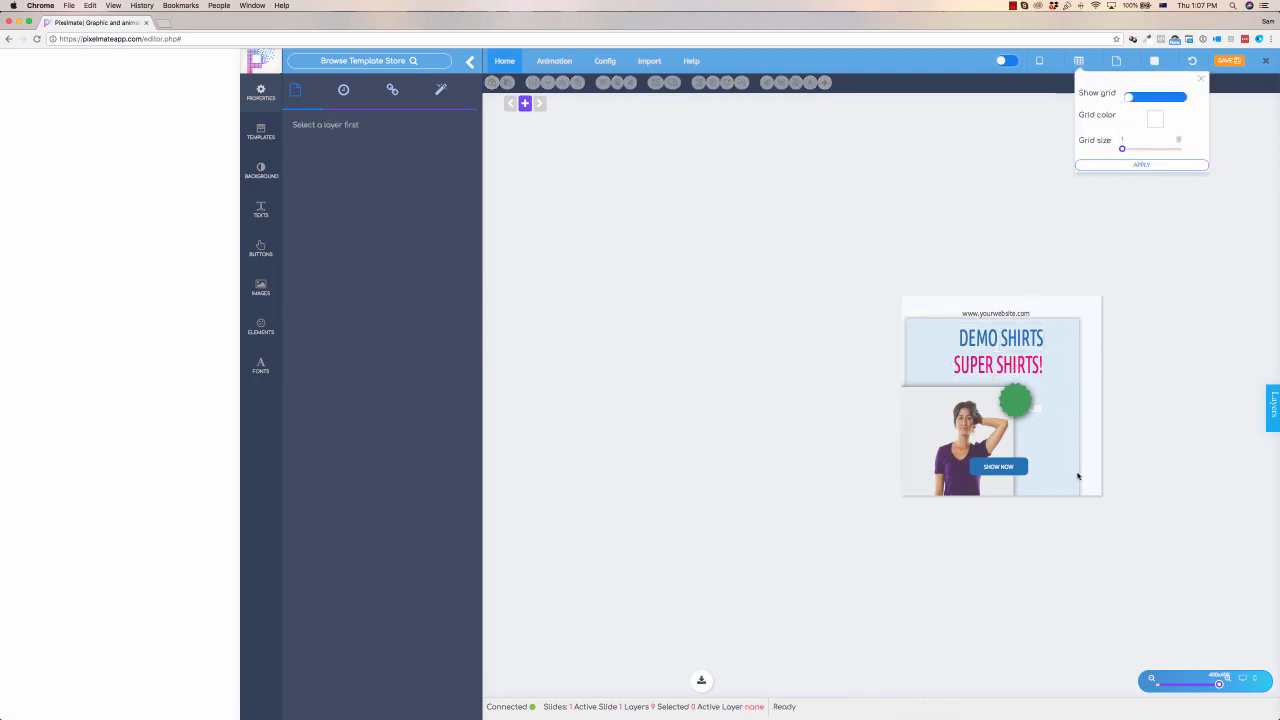
left_click(1012, 466)
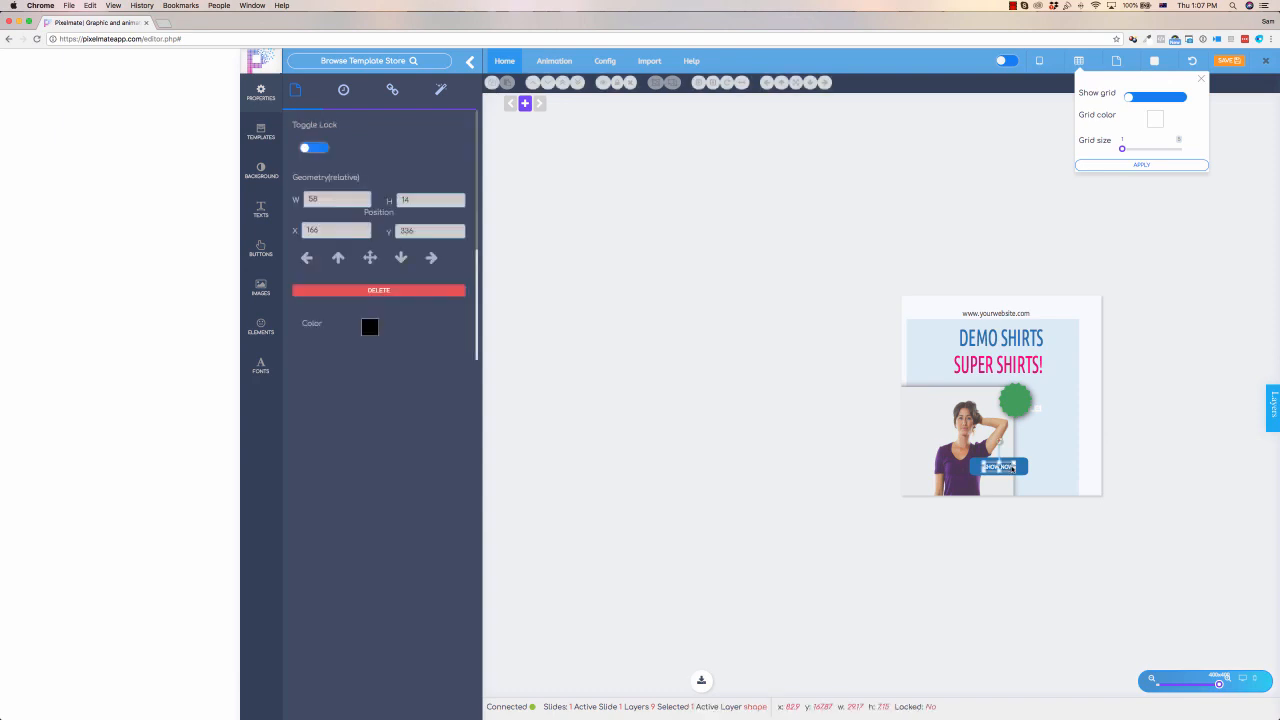
left_click(1021, 466)
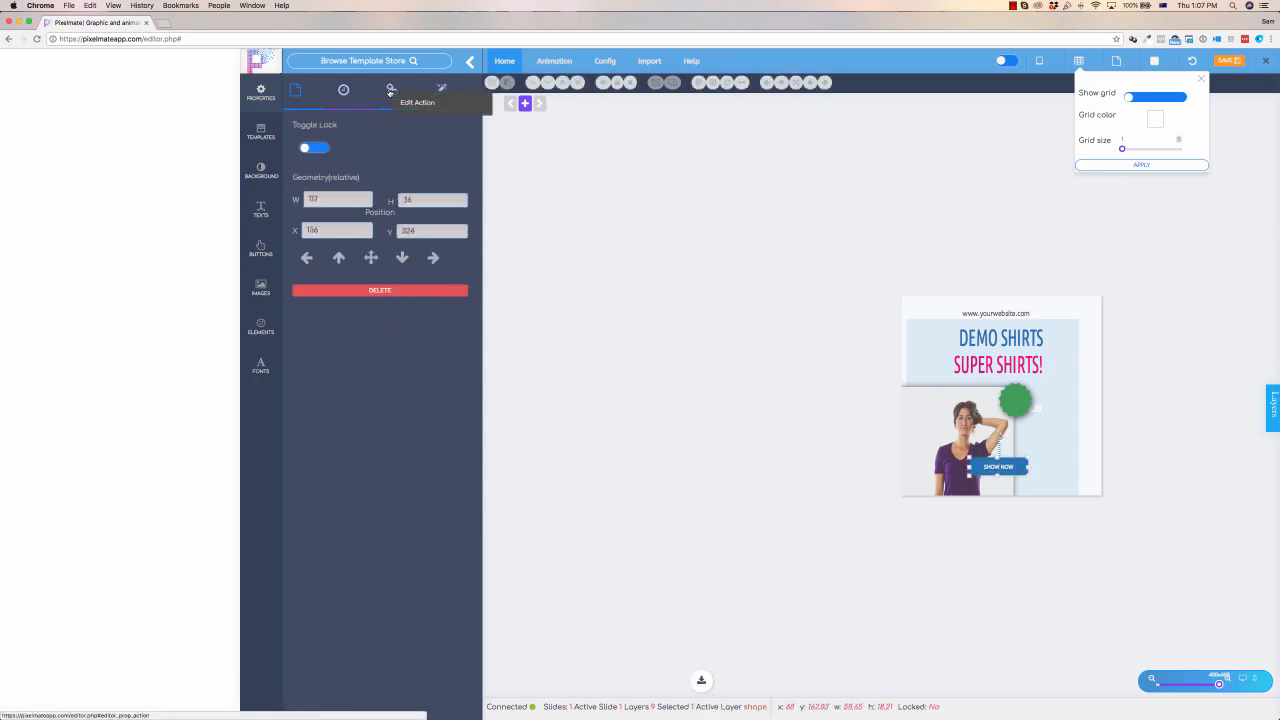
left_click(391, 90)
left_click(345, 129)
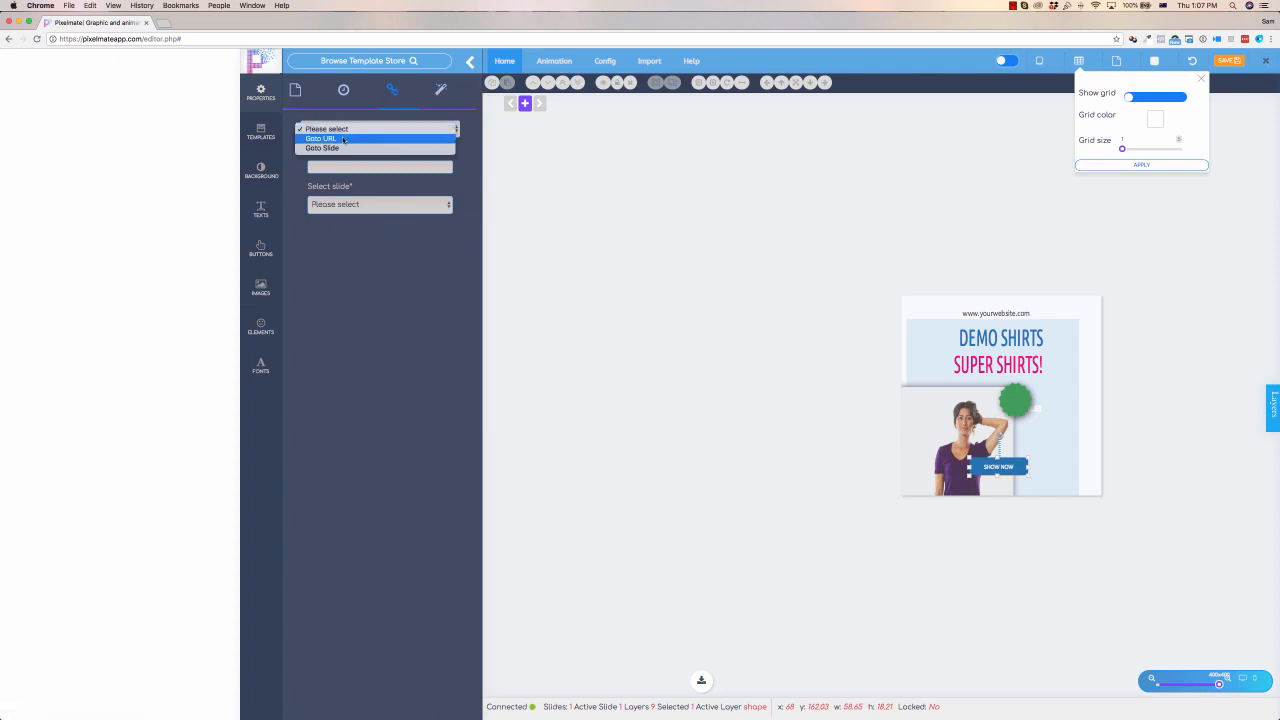
left_click(344, 139)
left_click(340, 166)
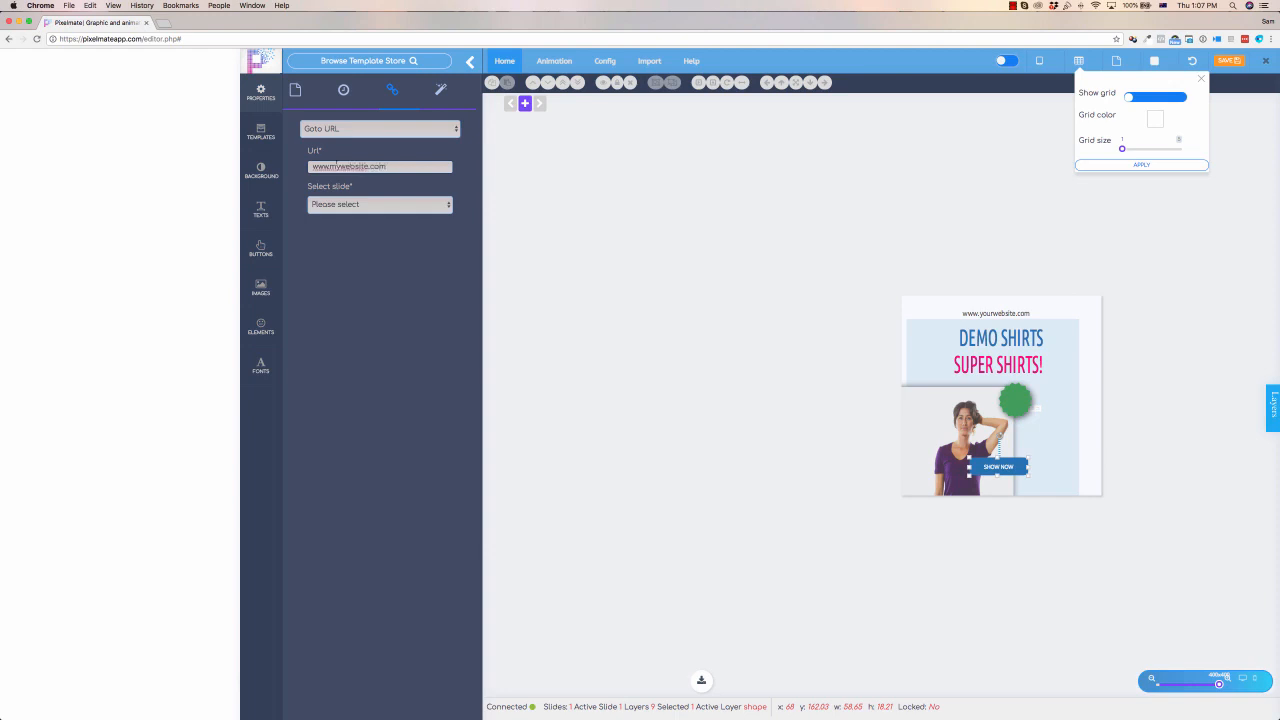
left_click(348, 204)
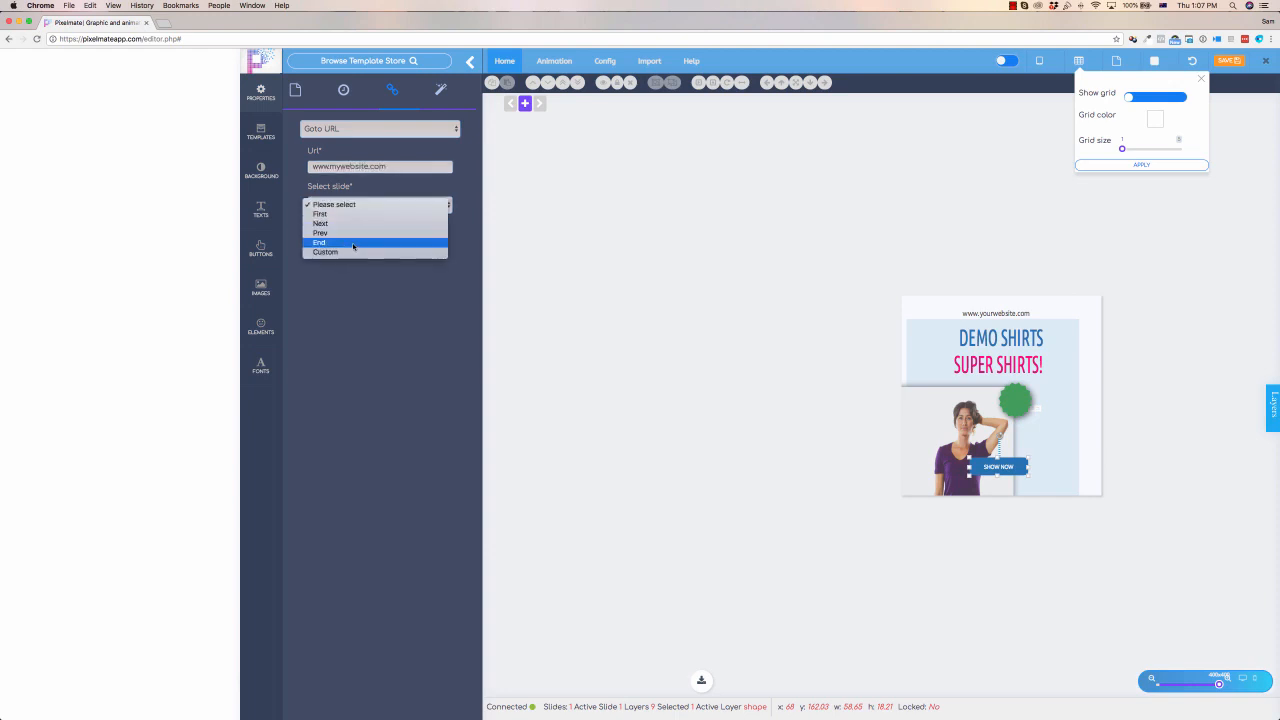
left_click(391, 301)
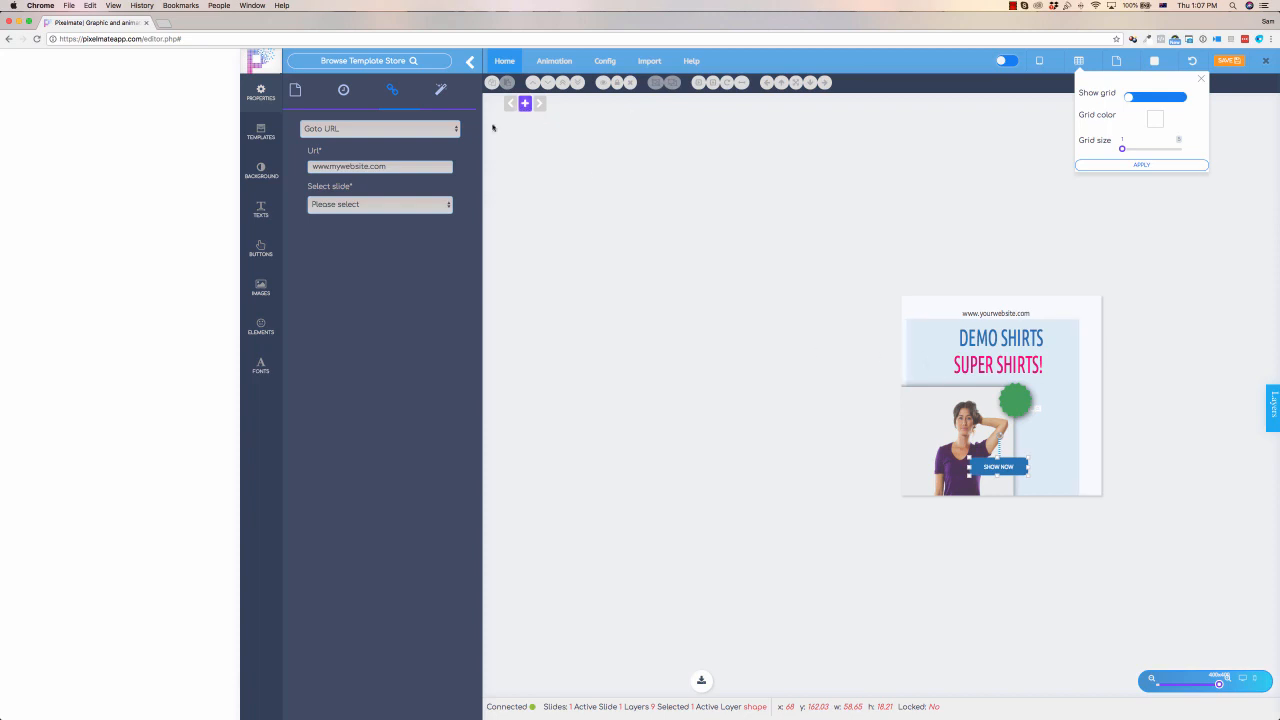
Add a blank second slide to the banner and return to the first slide.
left_click(525, 103)
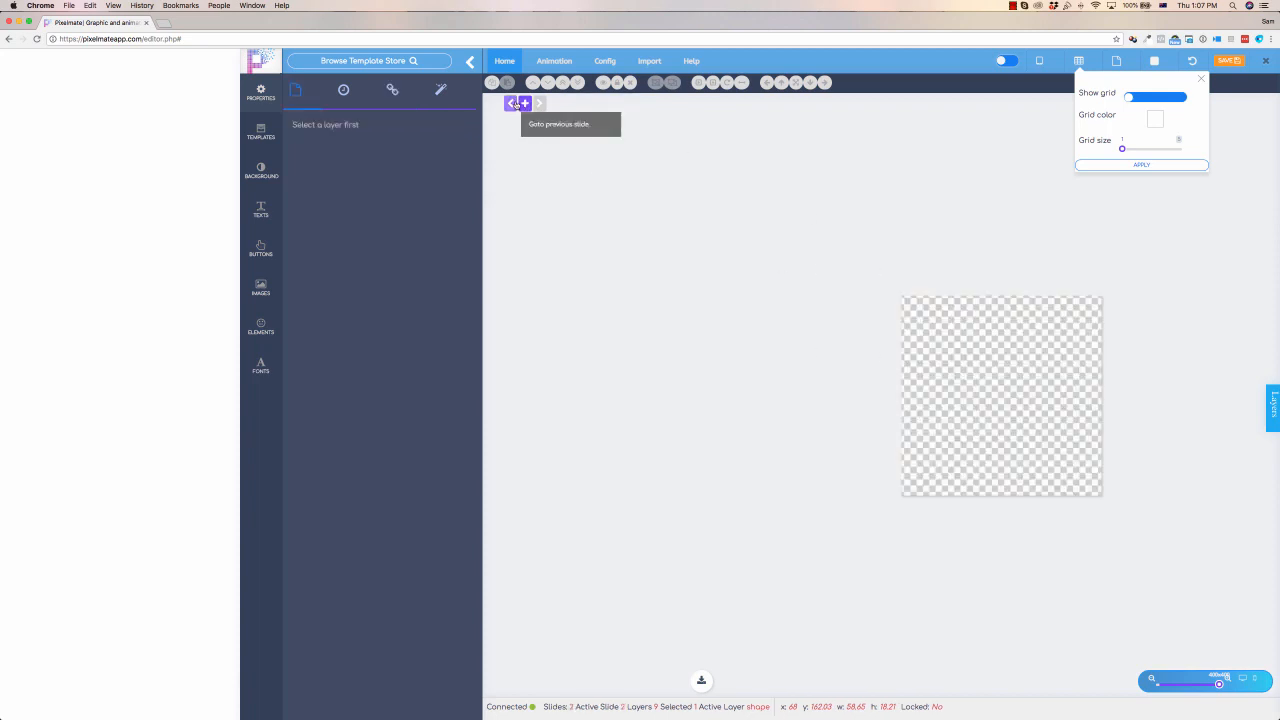
left_click(511, 104)
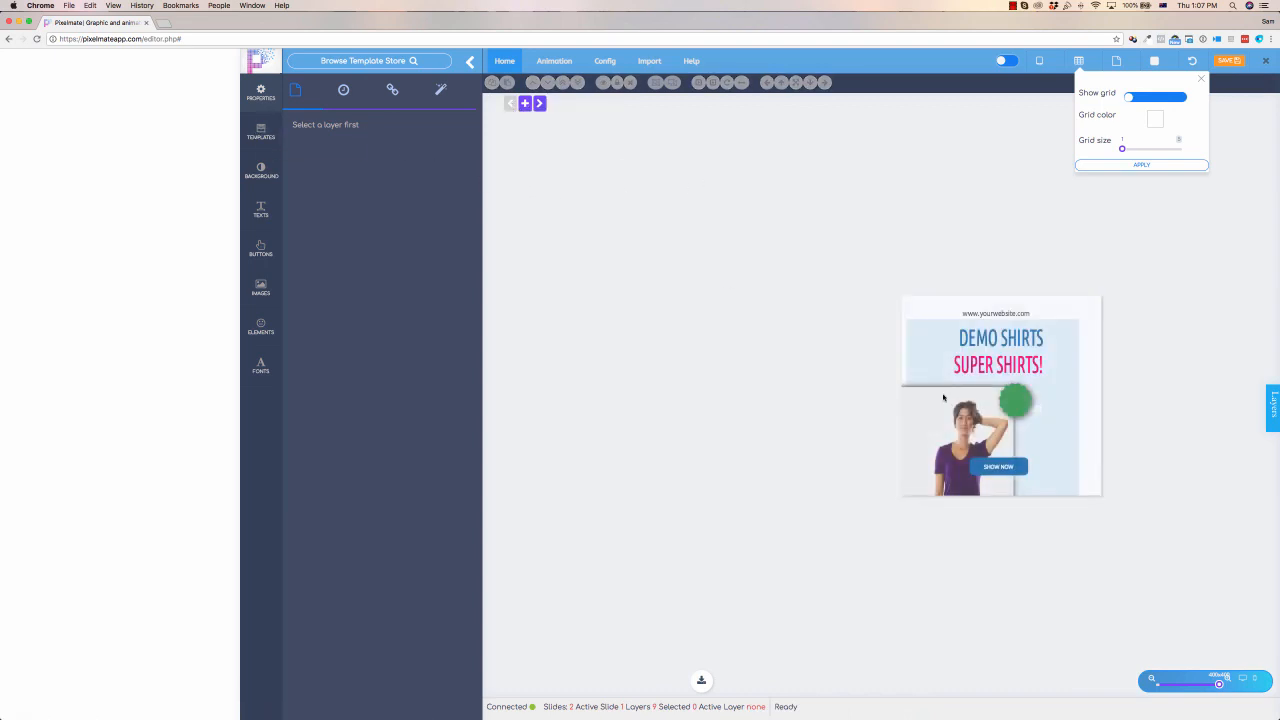
Move the green badge slightly right and down from the photo's corner, to about X 111, Y 94.
left_click(1016, 402)
mouse_move(1016, 402)
left_mouse_down()
mouse_move(1054, 406)
mouse_move(1029, 408)
left_mouse_up()
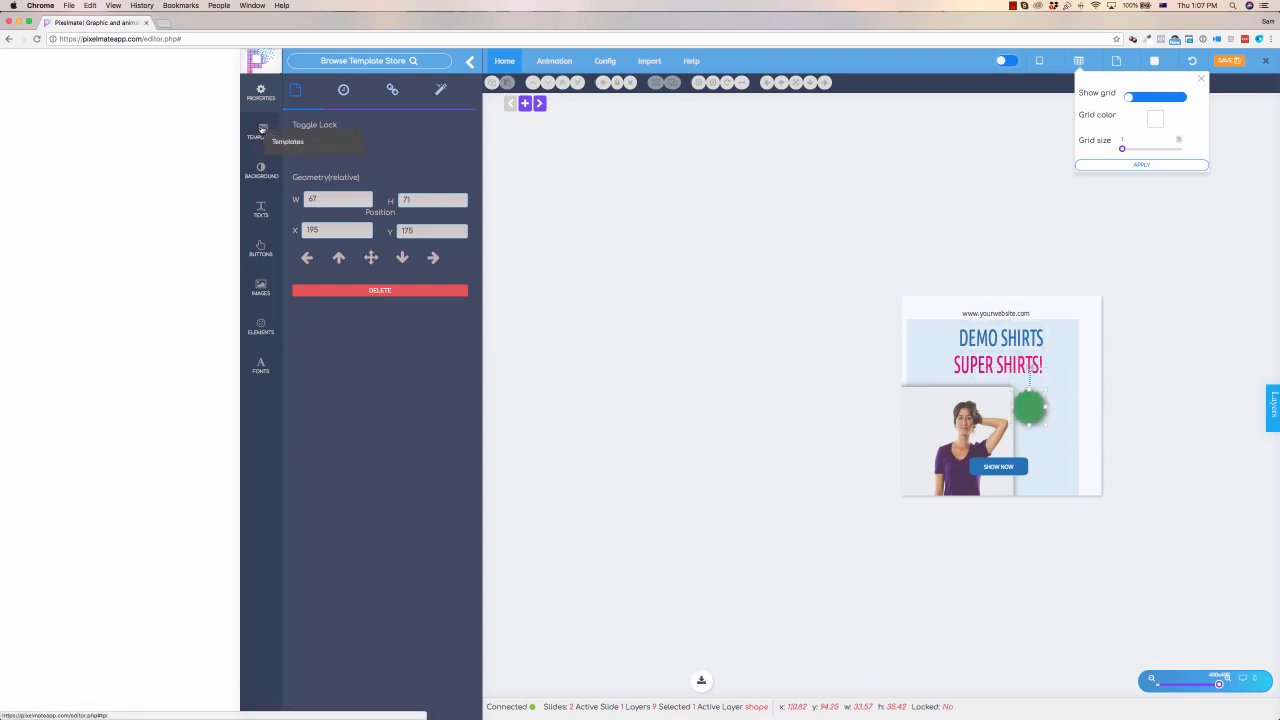
Try the dark purple and transparent swatches as the slide background, and settle on white.
left_click(260, 170)
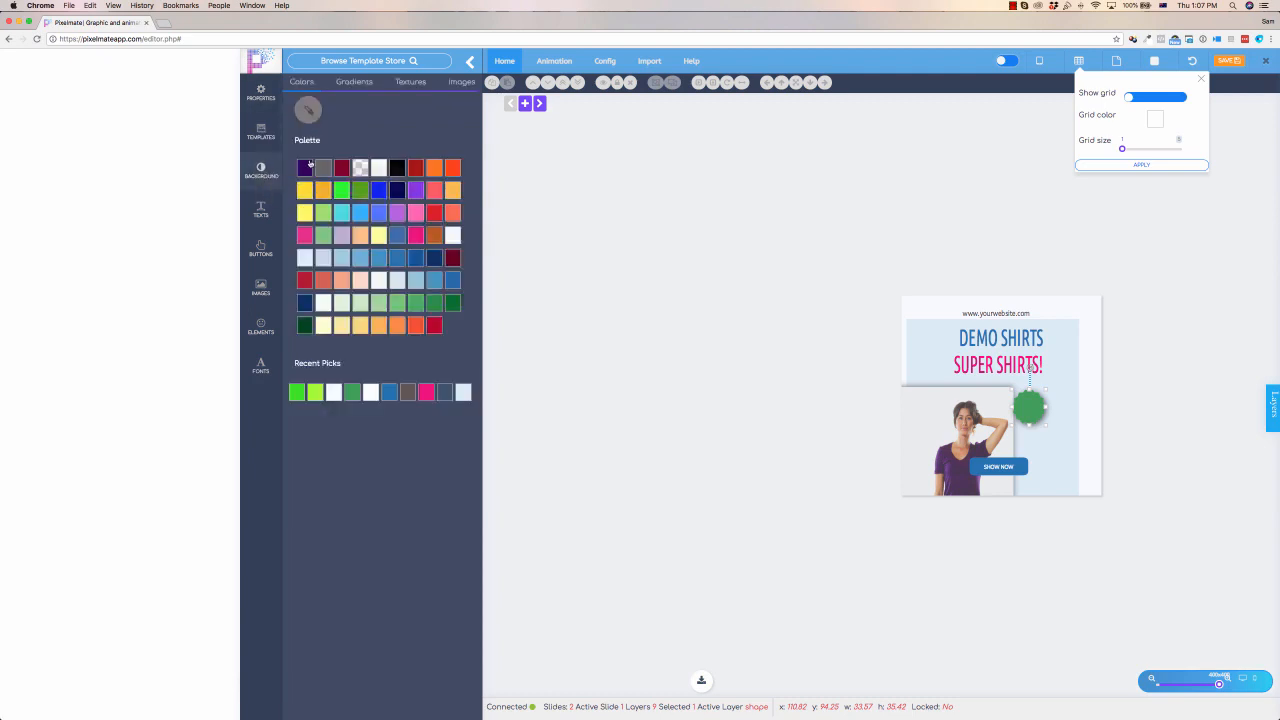
left_click(306, 166)
left_click(361, 167)
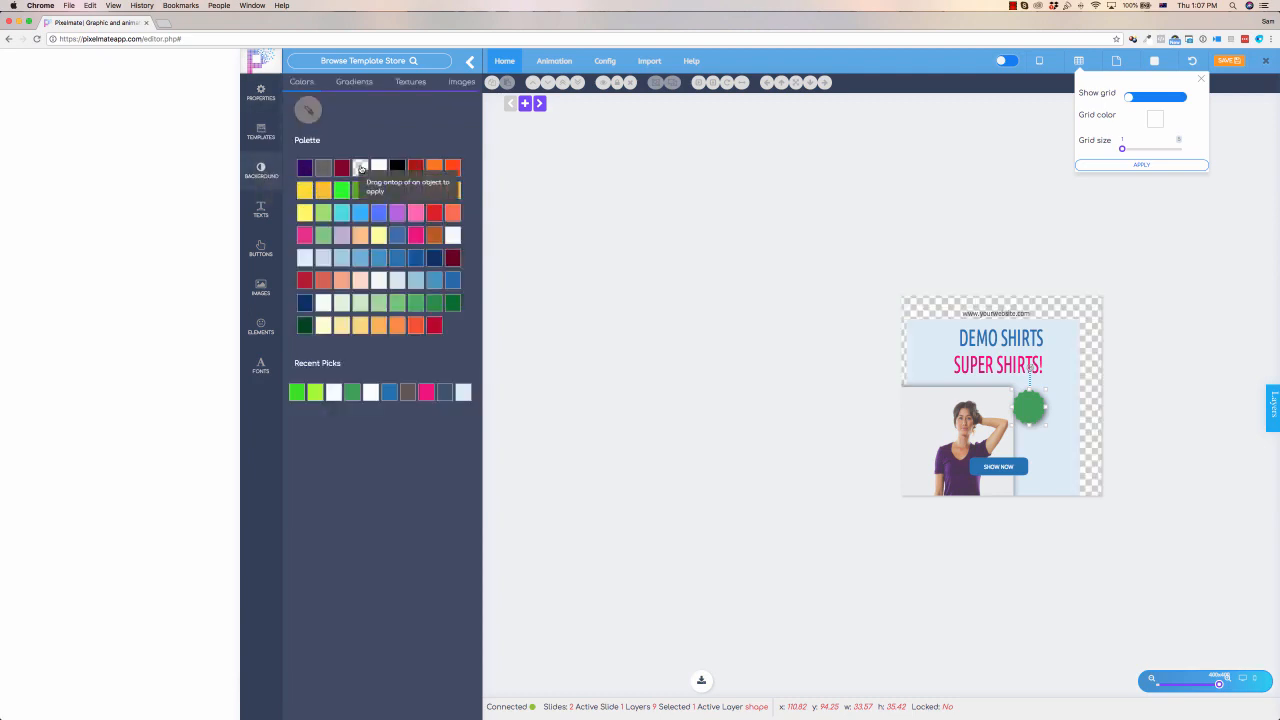
left_click(379, 167)
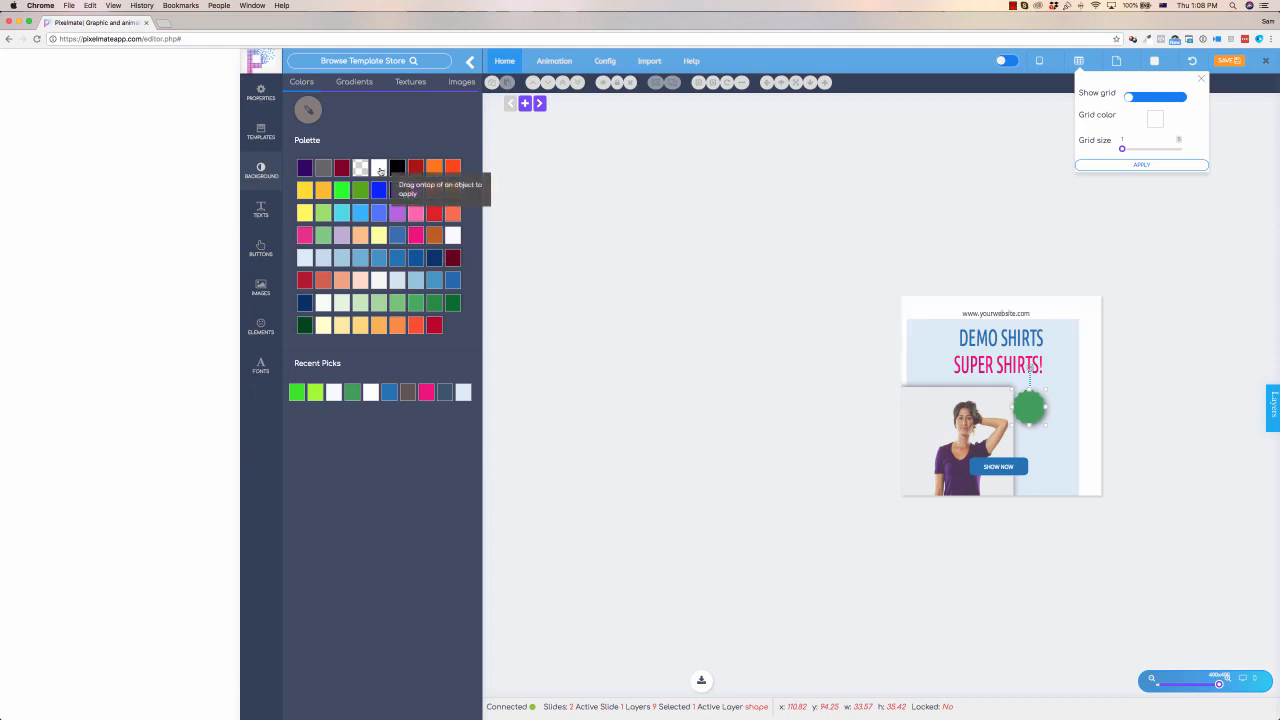
Add large heading text in the banner's upper-left corner beside the website address and change its wording to "DEMO".
left_click(254, 214)
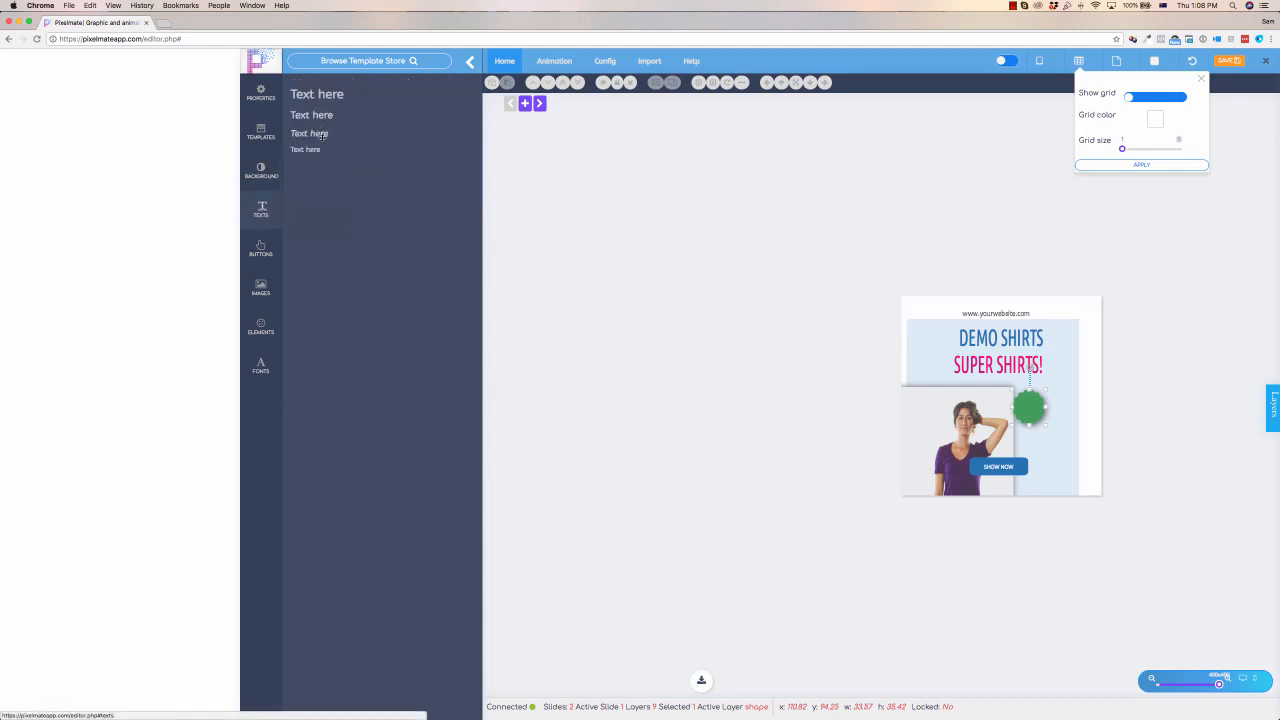
left_click(317, 94)
left_click_drag(317, 94, 936, 312)
double_click(936, 312)
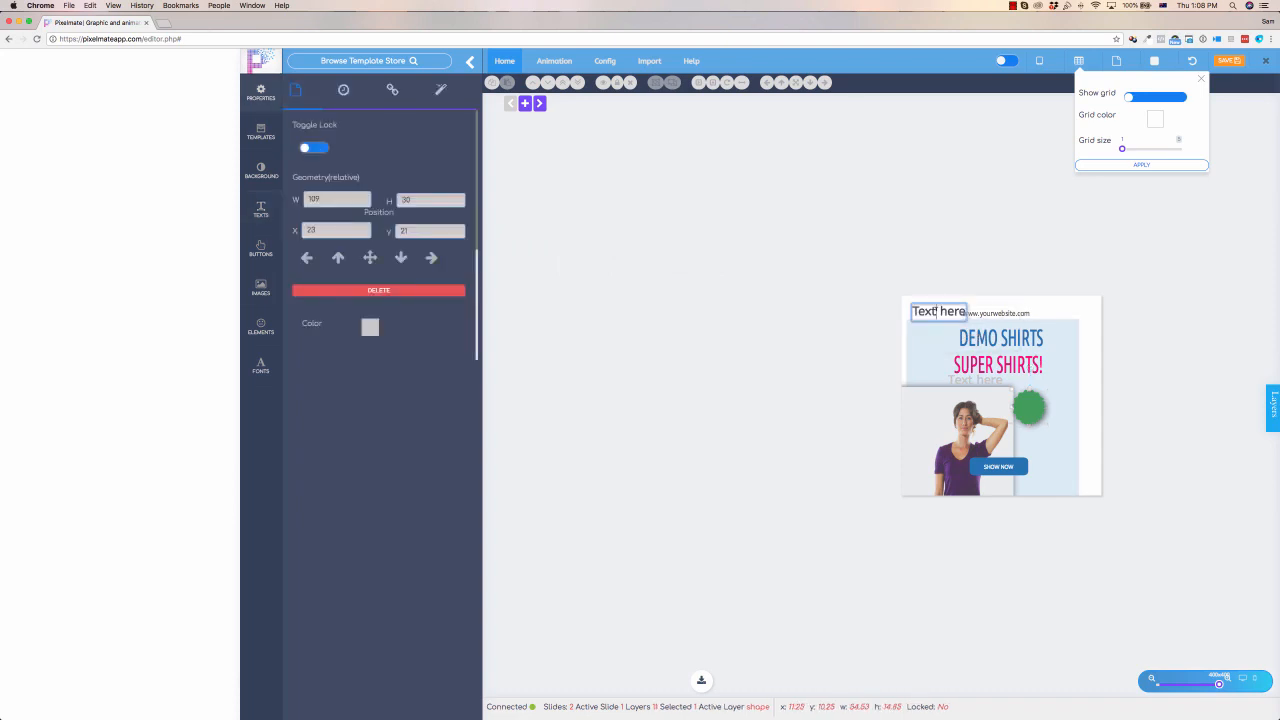
key("super+a")
type("DEM")
left_click(369, 332)
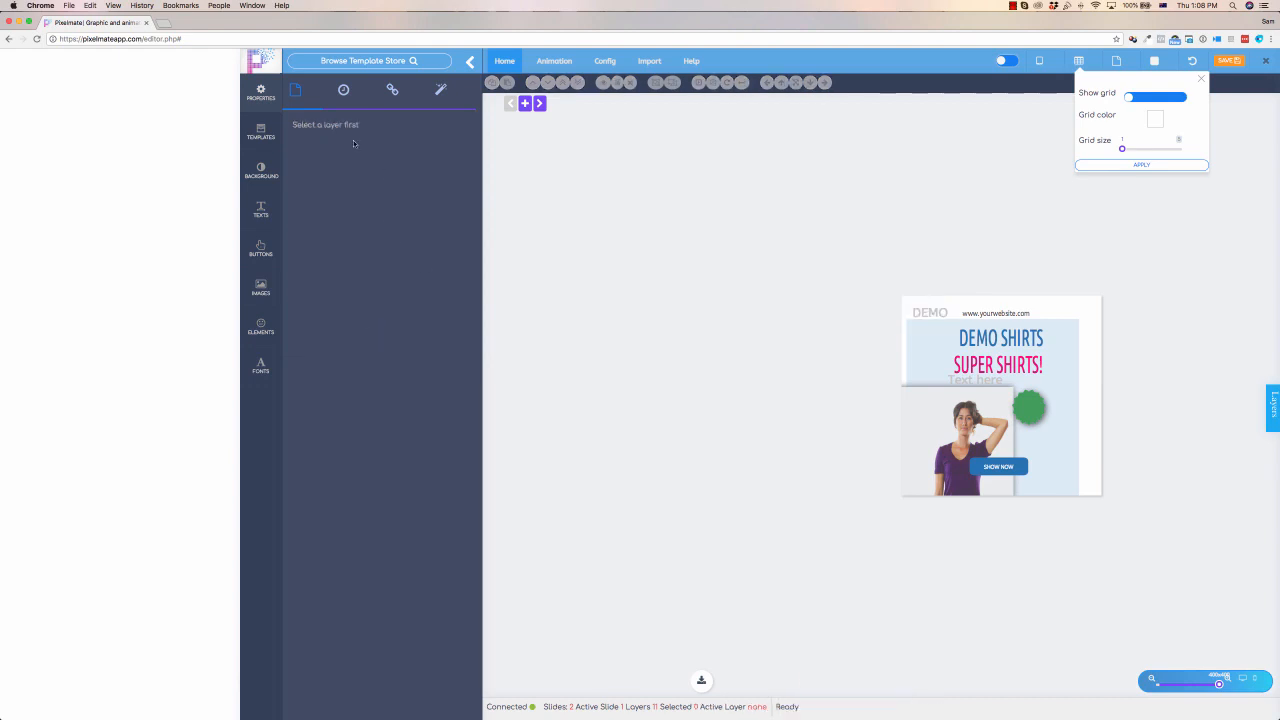
Try the Bounce entrance effect on the DEMO text, and settle on Expand.
left_click(930, 312)
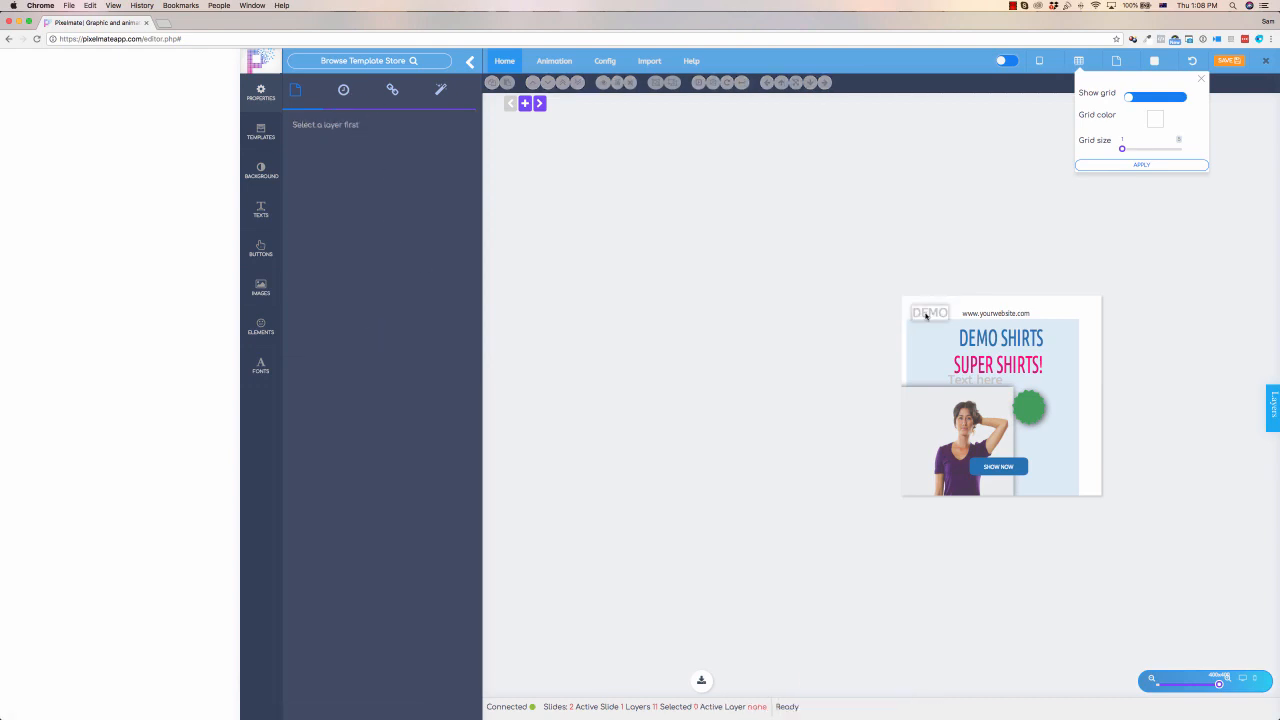
left_click(343, 89)
left_click(335, 175)
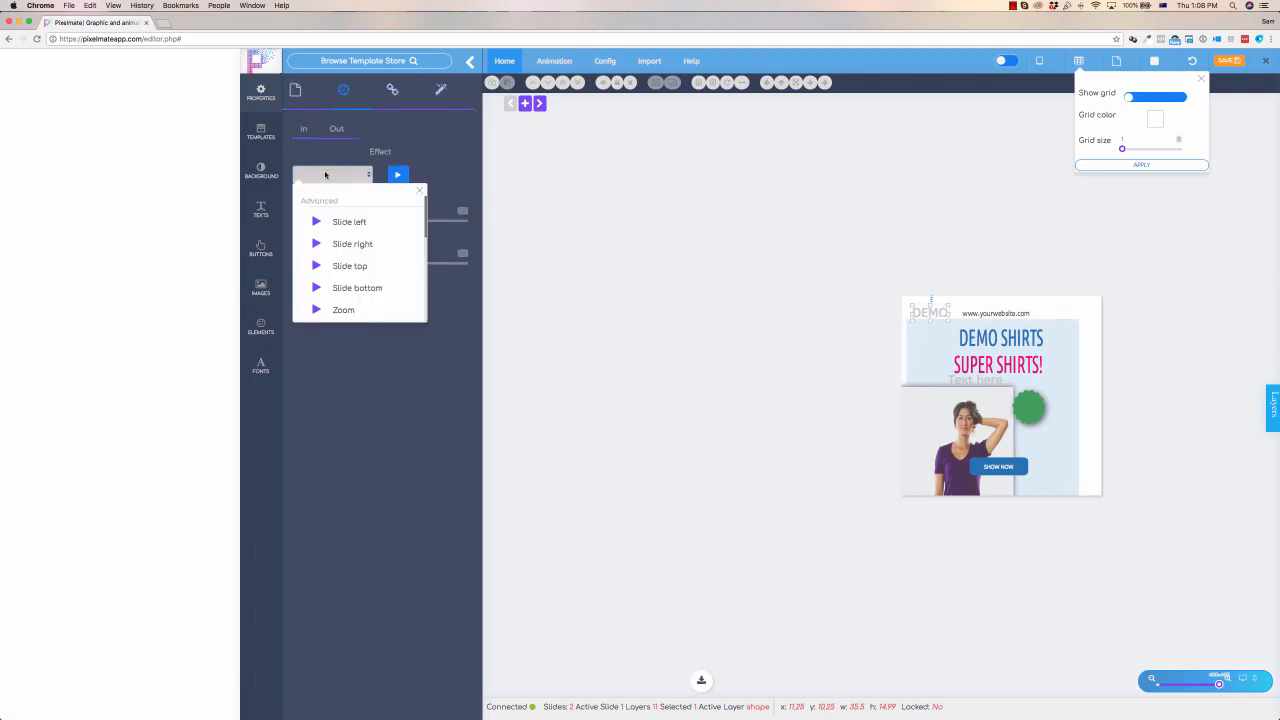
scroll(357, 257, "down", 6)
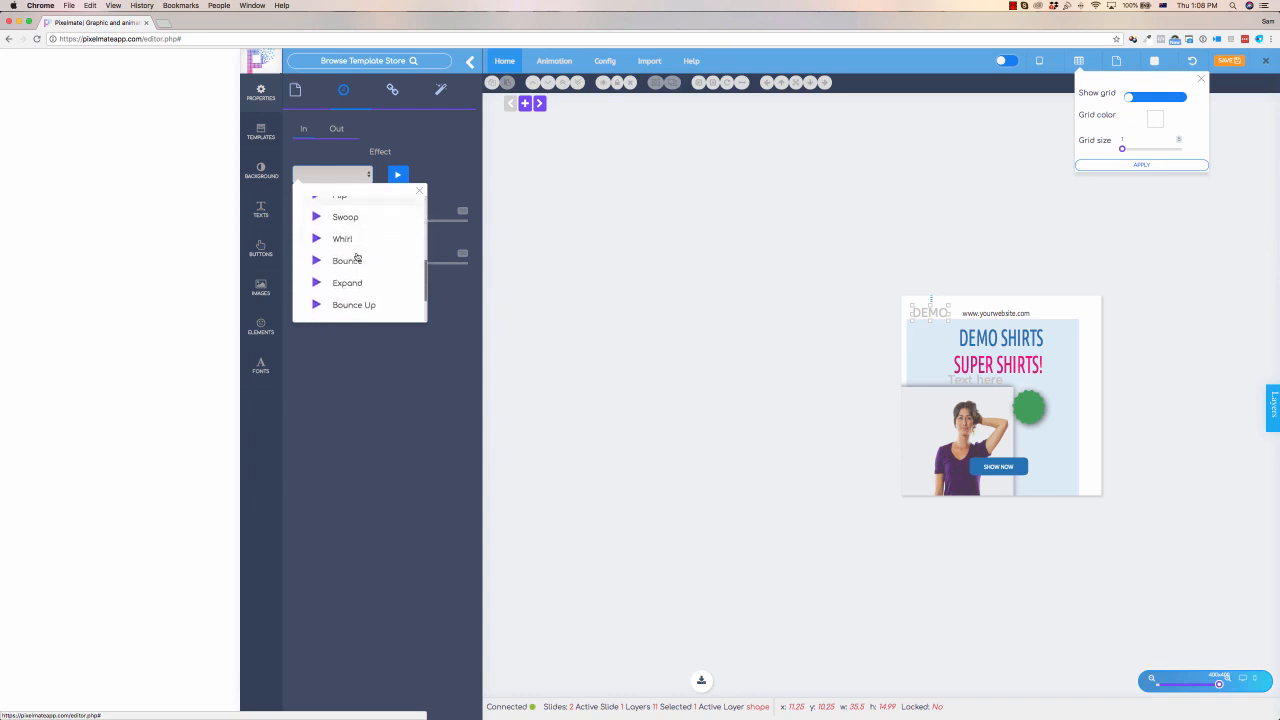
scroll(357, 255, "up", 1)
left_click(355, 245)
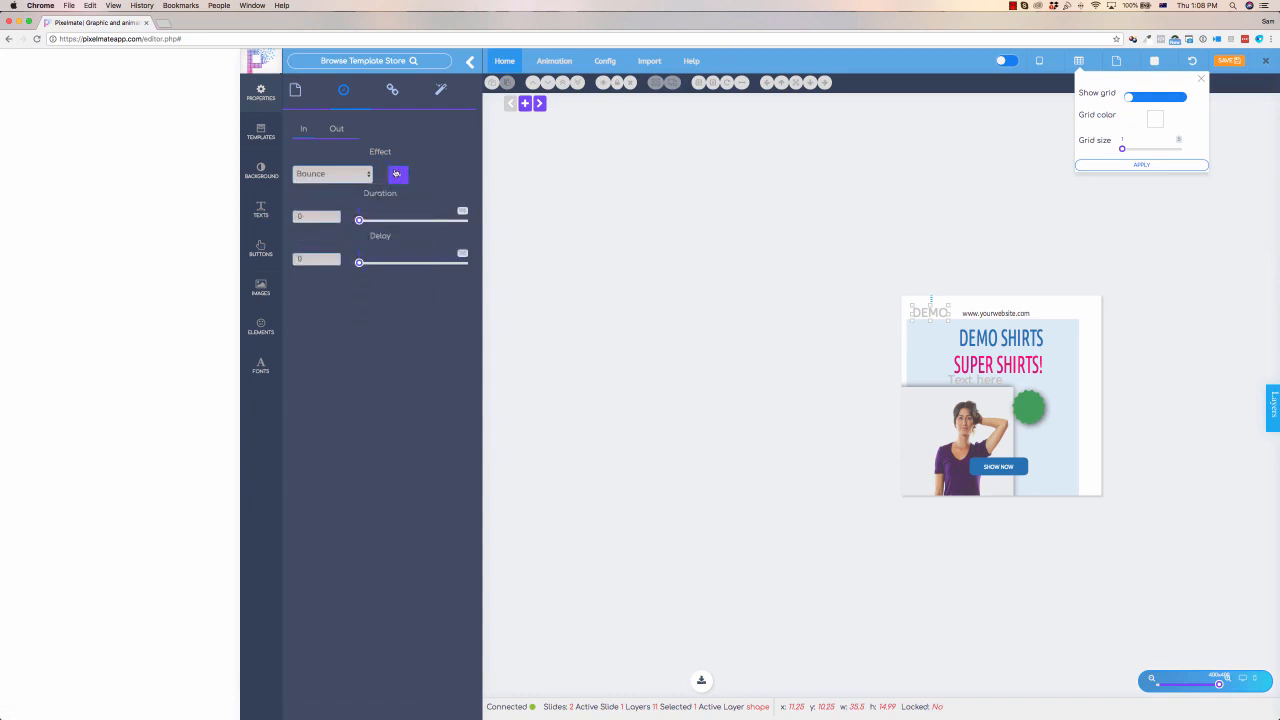
left_click(337, 174)
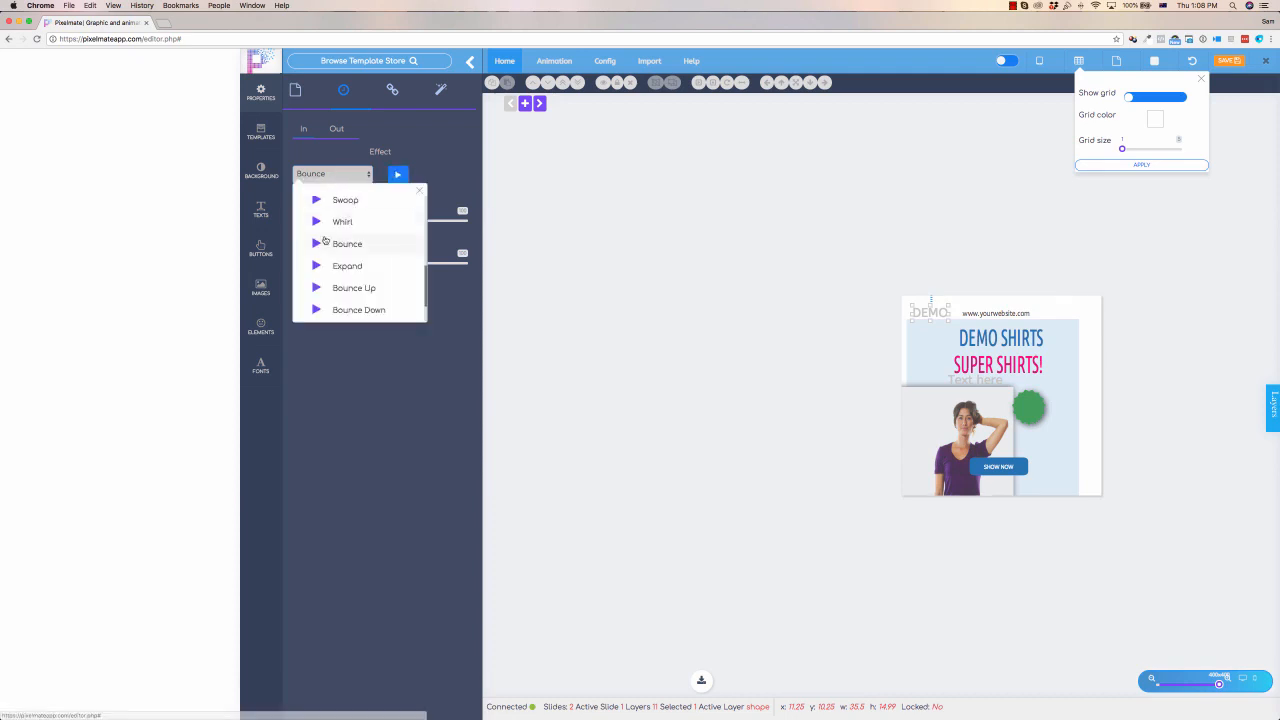
left_click(348, 267)
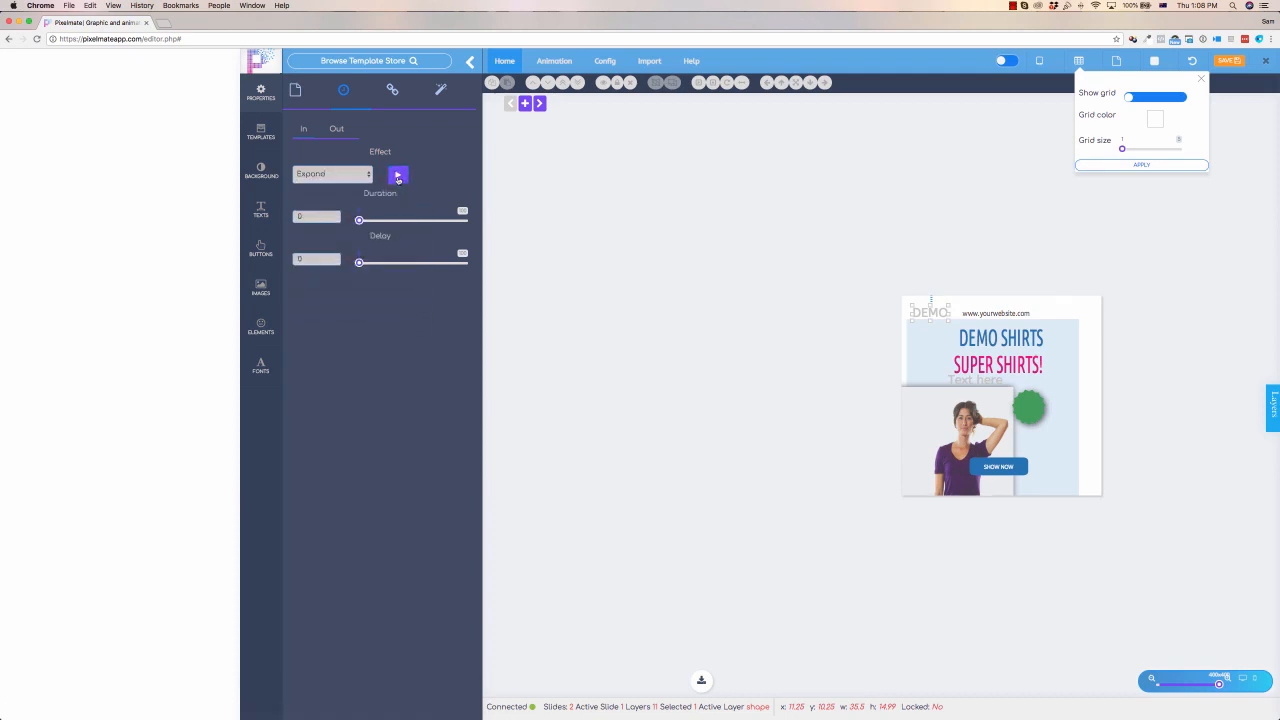
left_click(709, 300)
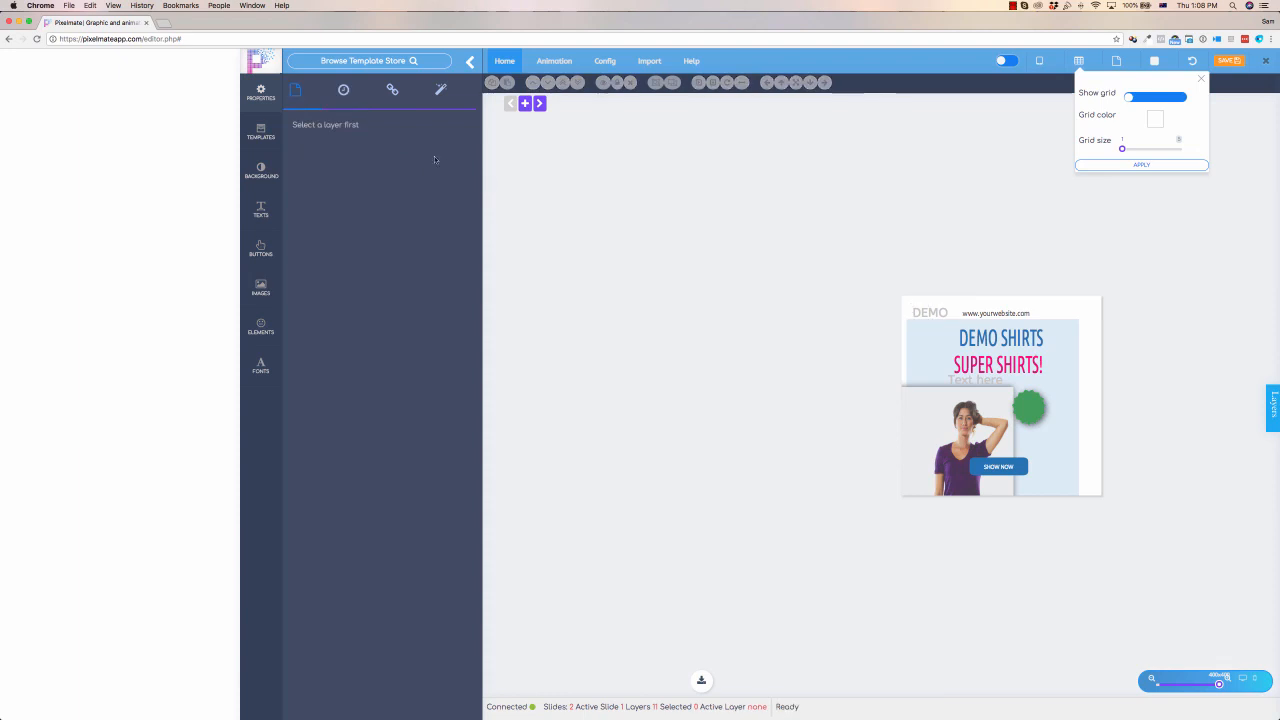
Set the DEMO text's Expand entrance animation to a duration of 7 and a delay of 9, previewing the effect.
left_click(937, 316)
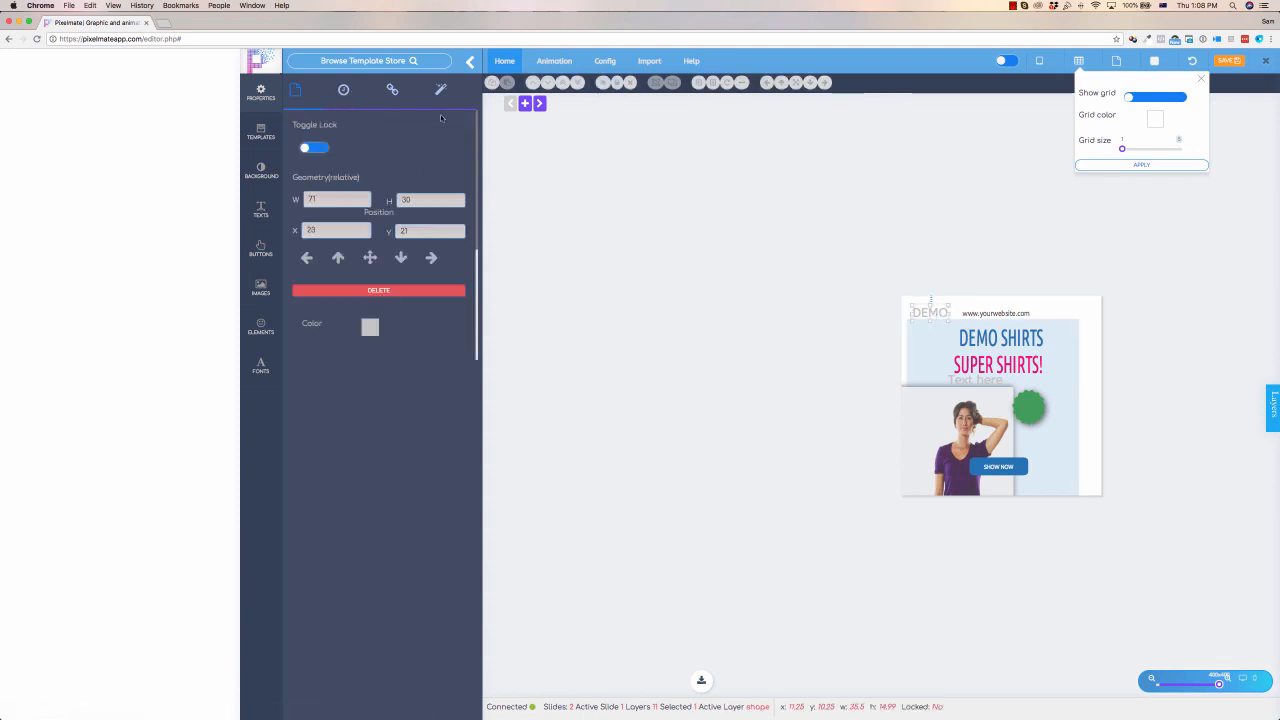
left_click(343, 89)
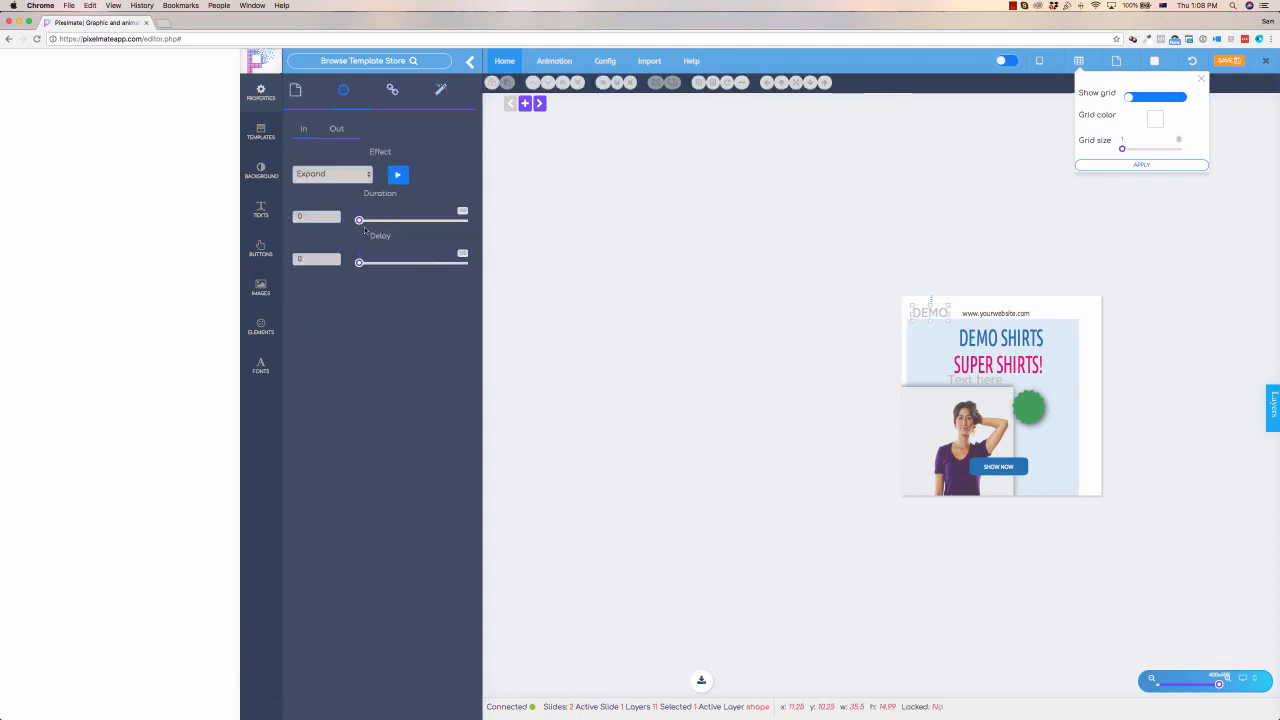
left_click_drag(360, 221, 385, 223)
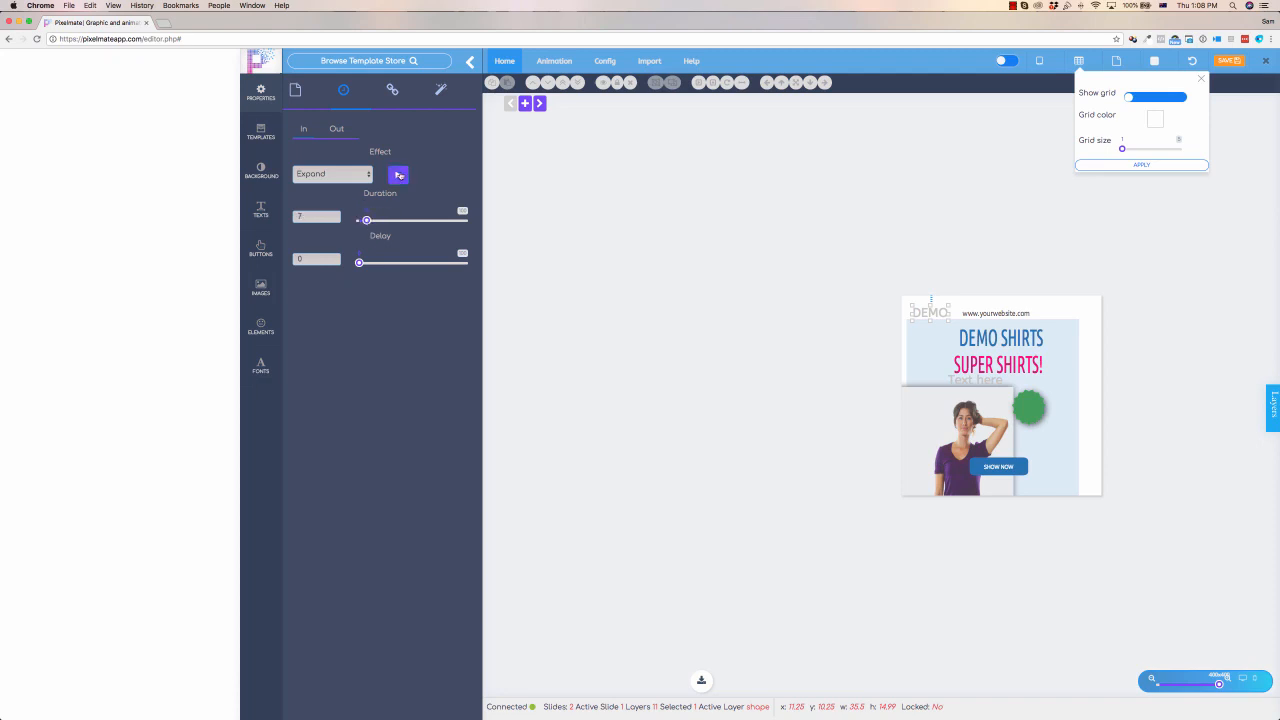
left_click(399, 176)
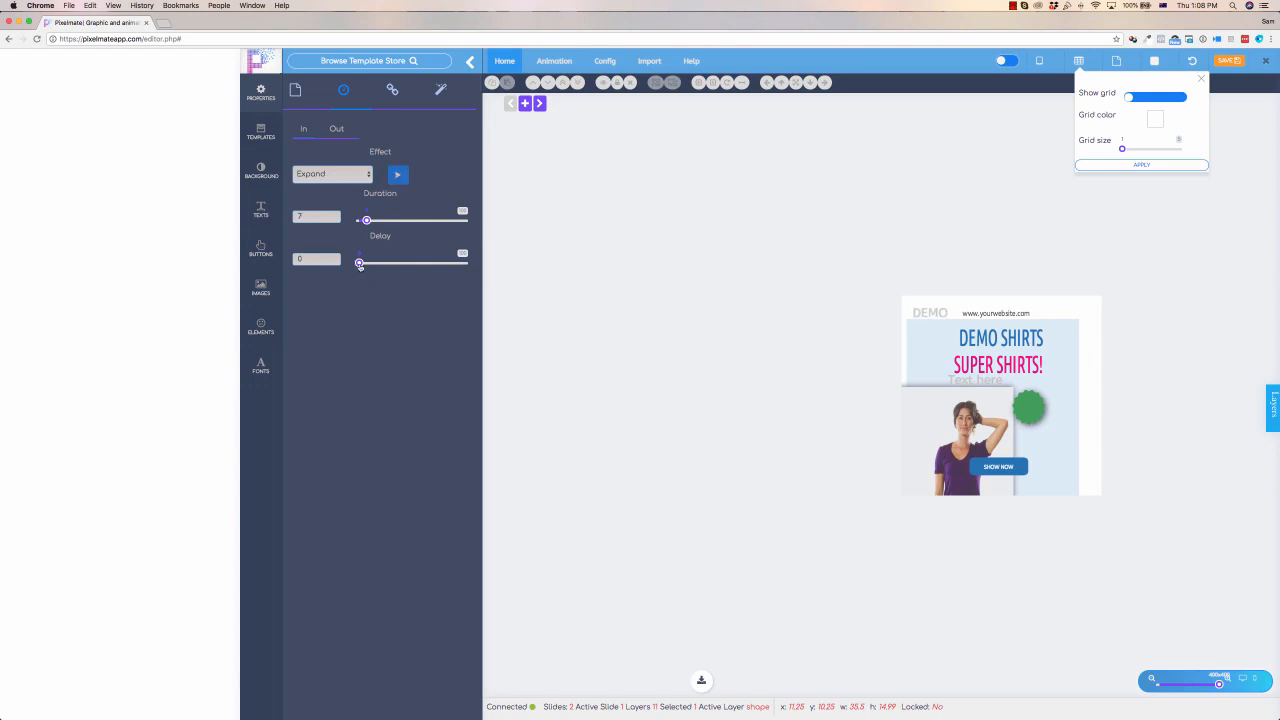
left_click_drag(370, 265, 367, 263)
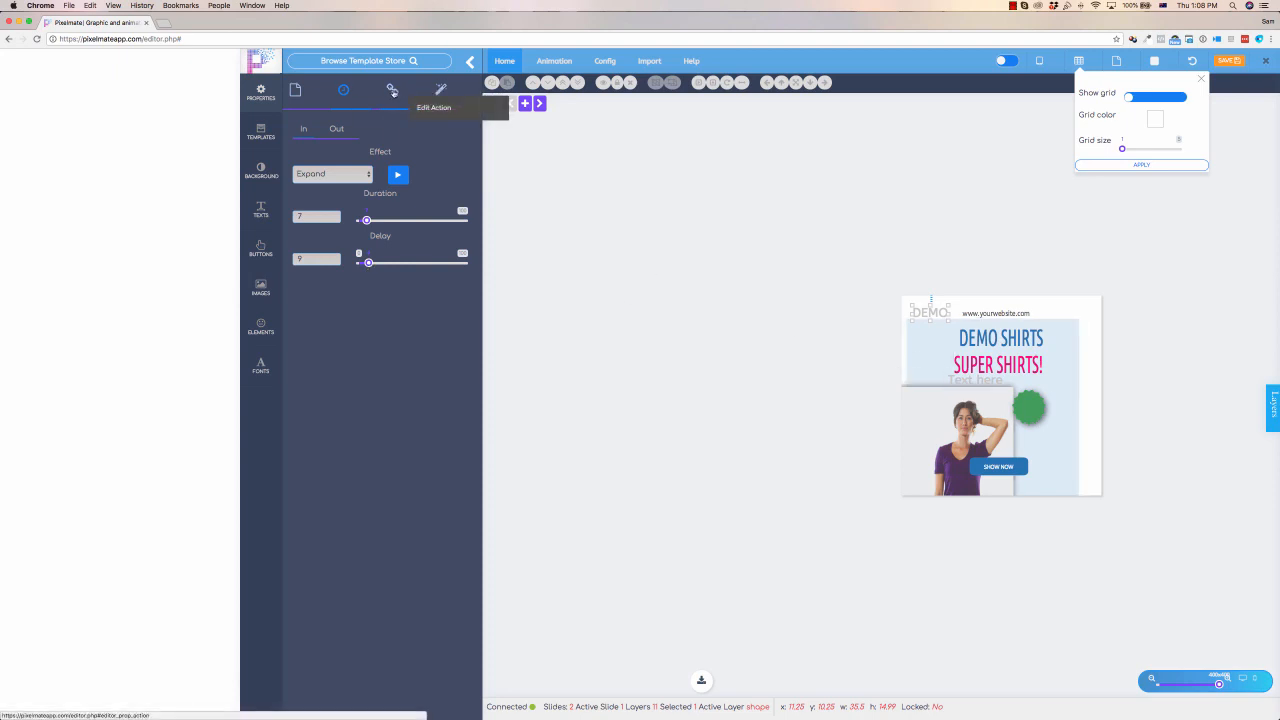
Examine the special effects available for the DEMO text and the light blue panel, including the panel's gradient fill options.
left_click(391, 90)
left_click(446, 93)
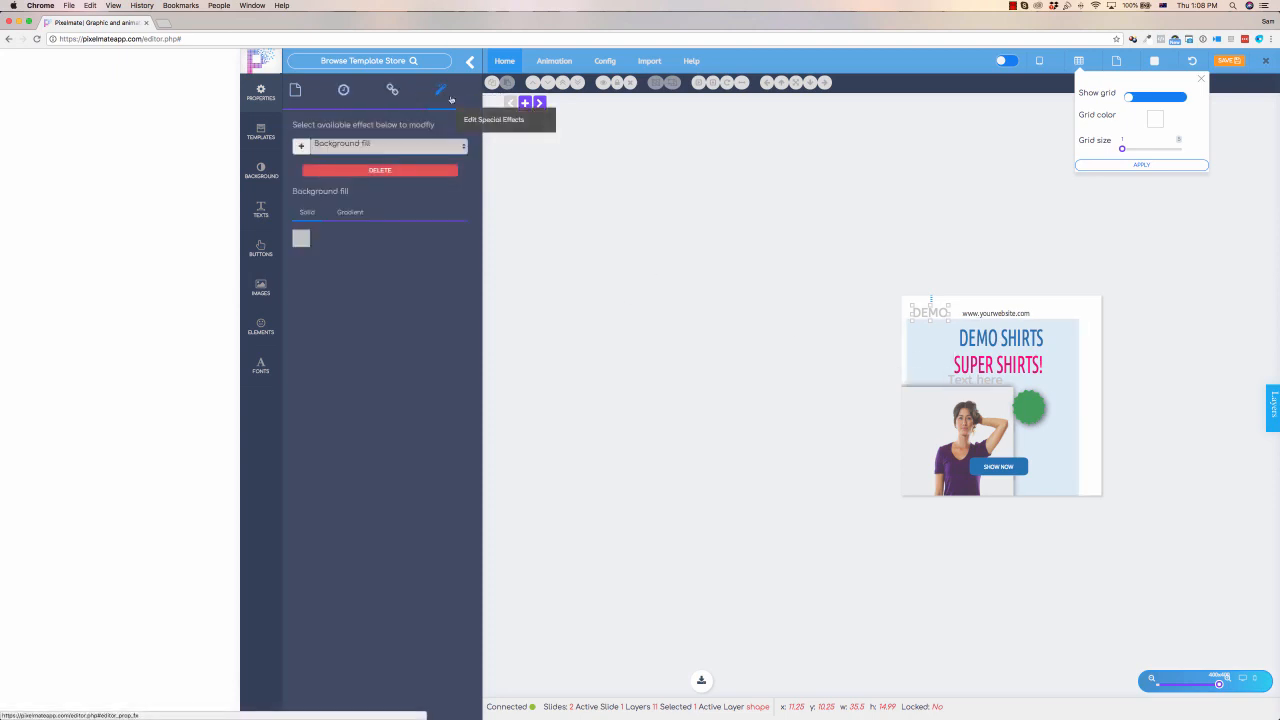
left_click(418, 148)
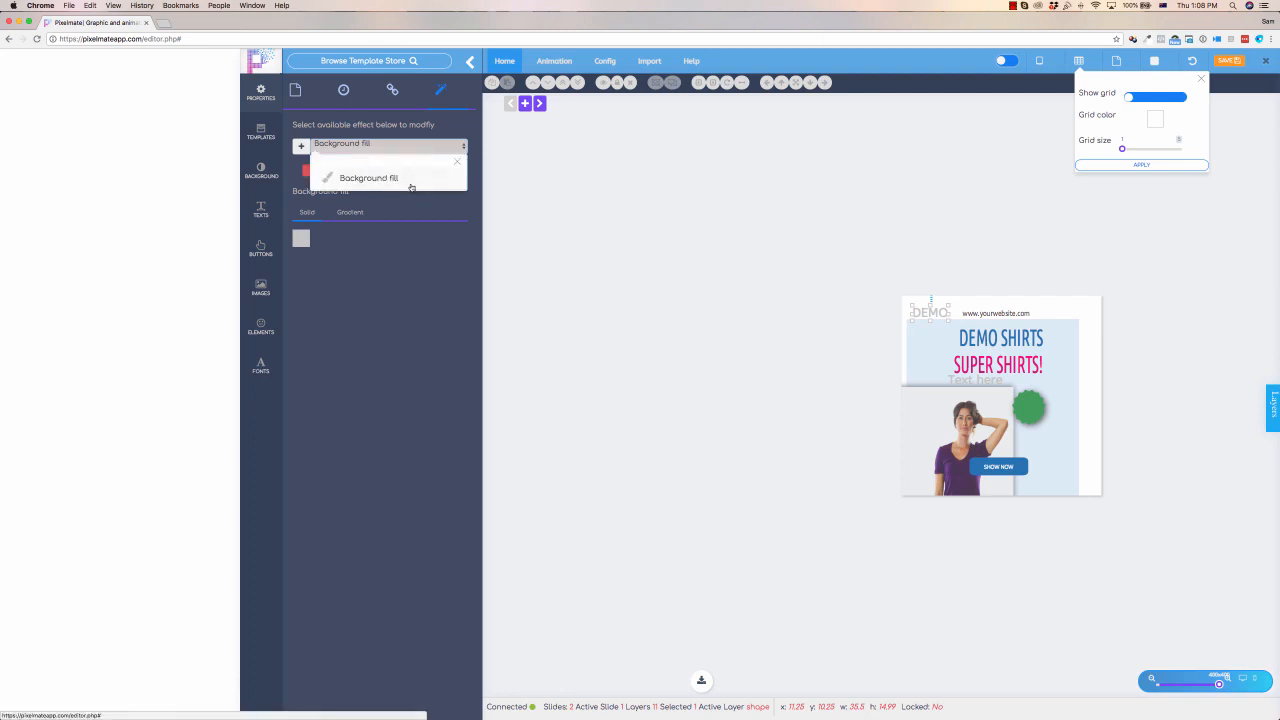
left_click_drag(380, 124, 313, 152)
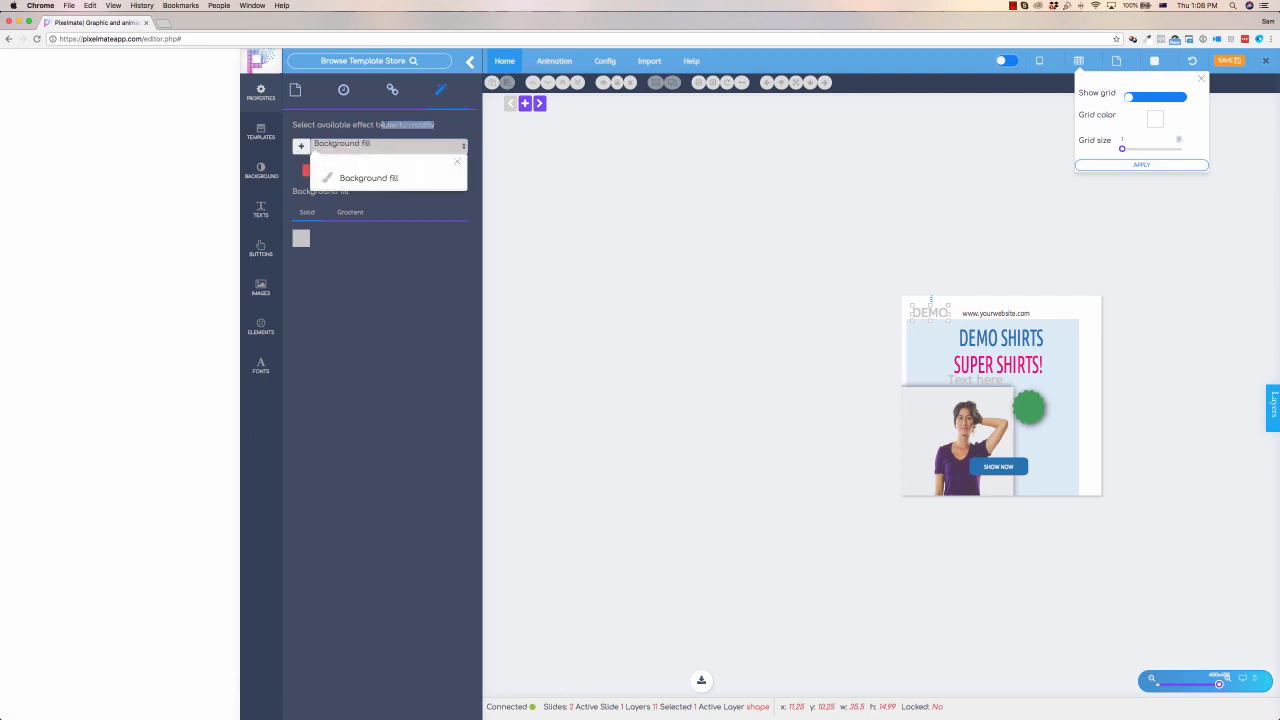
left_click(429, 149)
left_click(1086, 366)
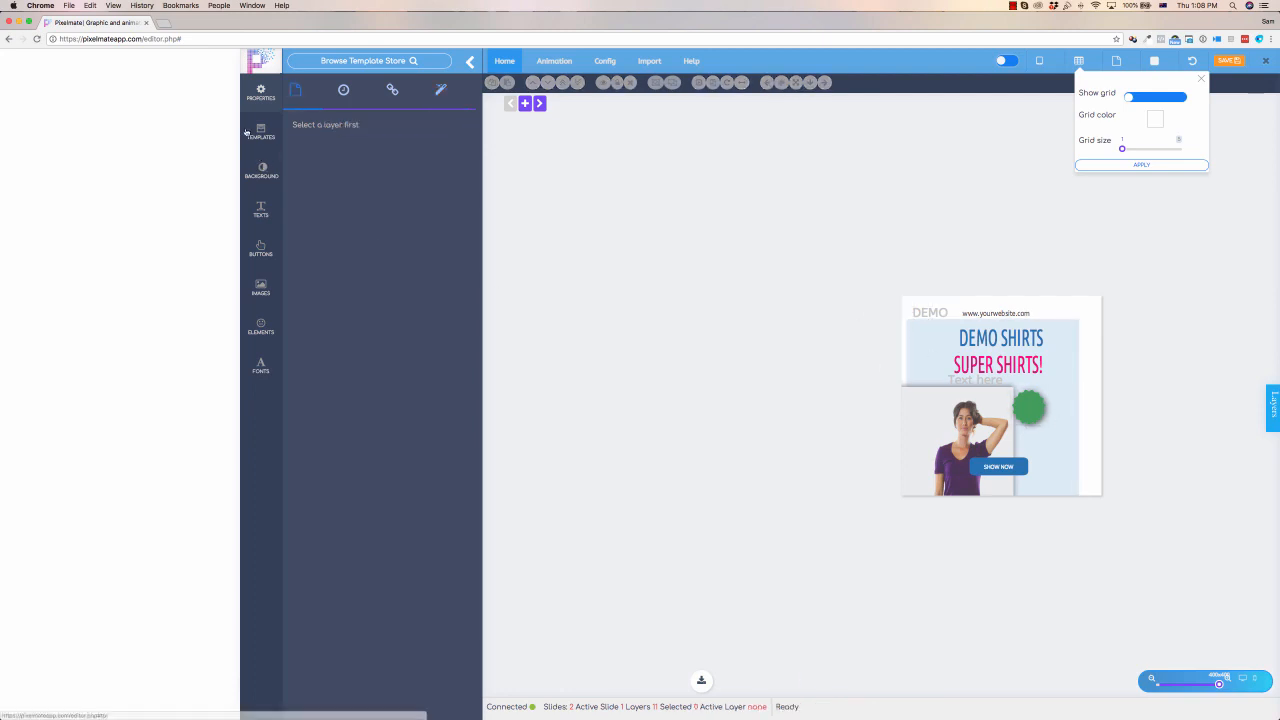
left_click(440, 89)
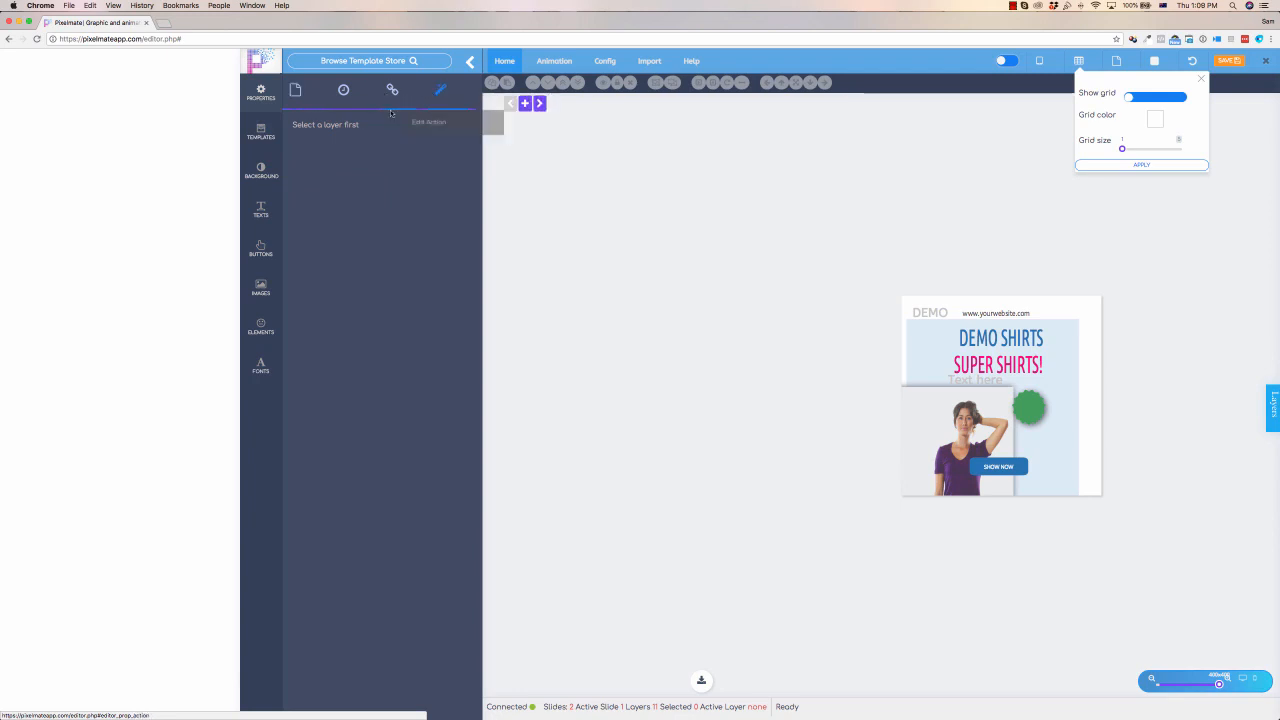
left_click(1055, 322)
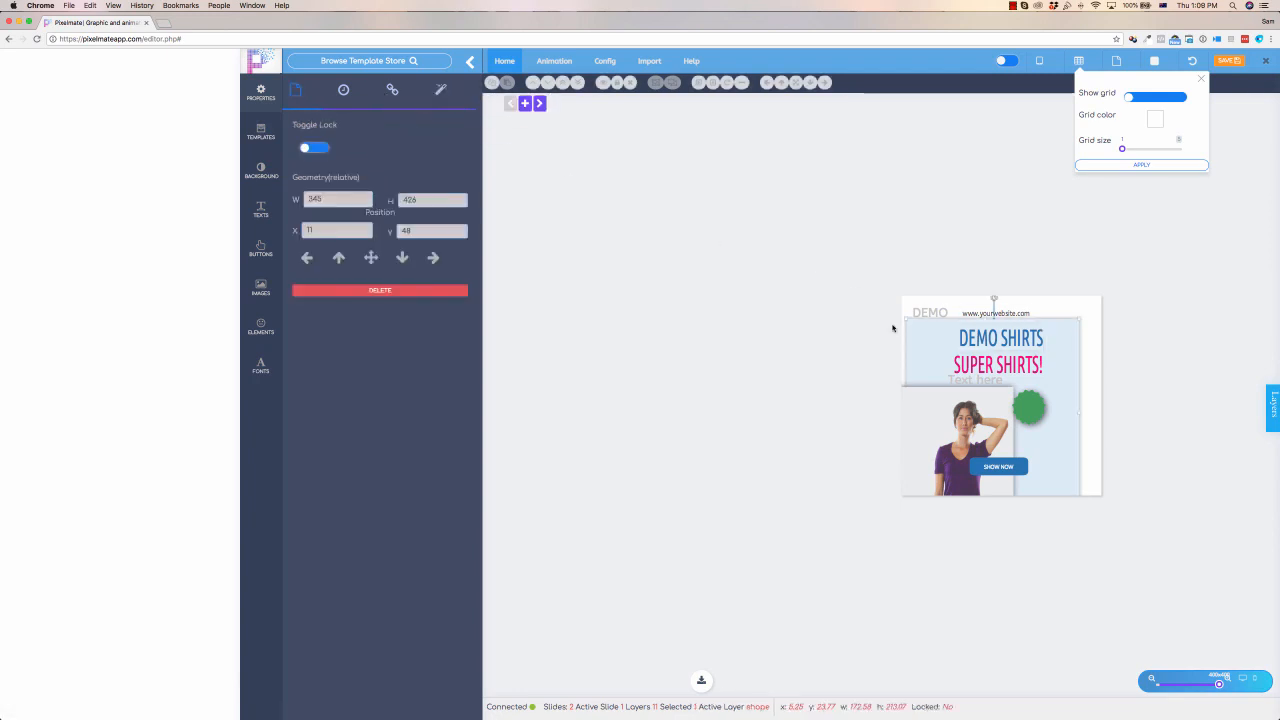
left_click(440, 89)
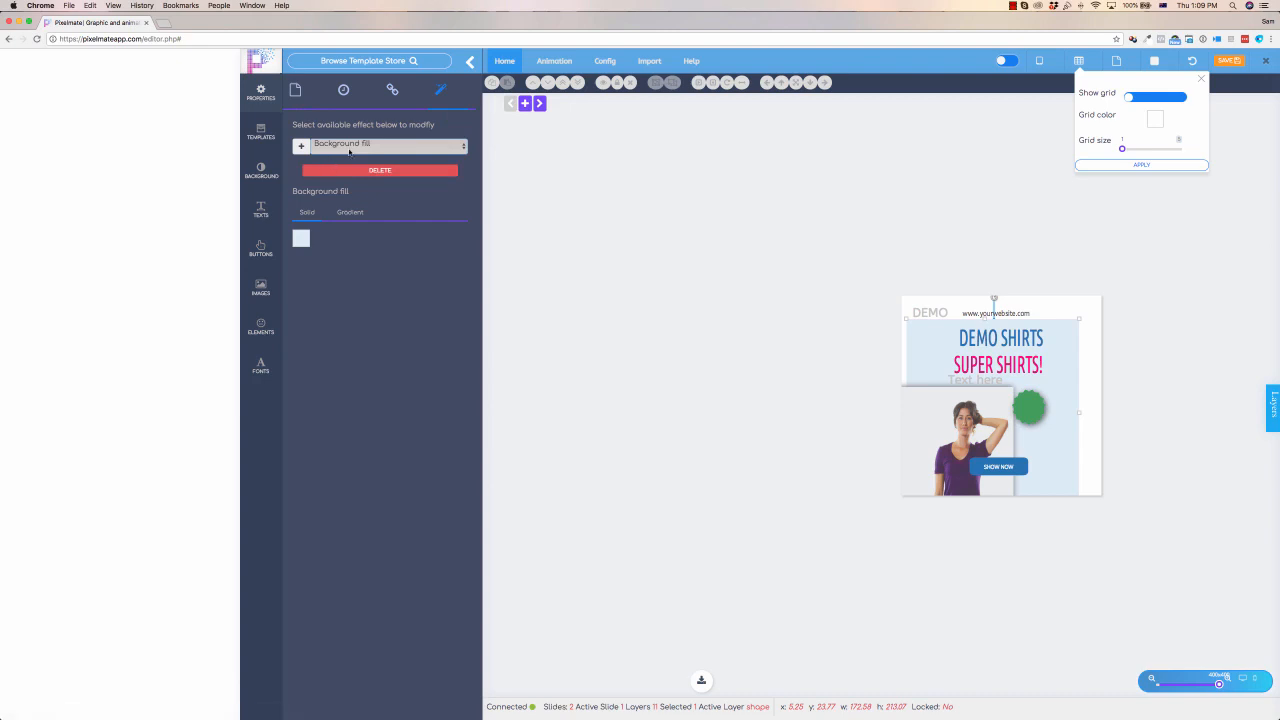
left_click(349, 150)
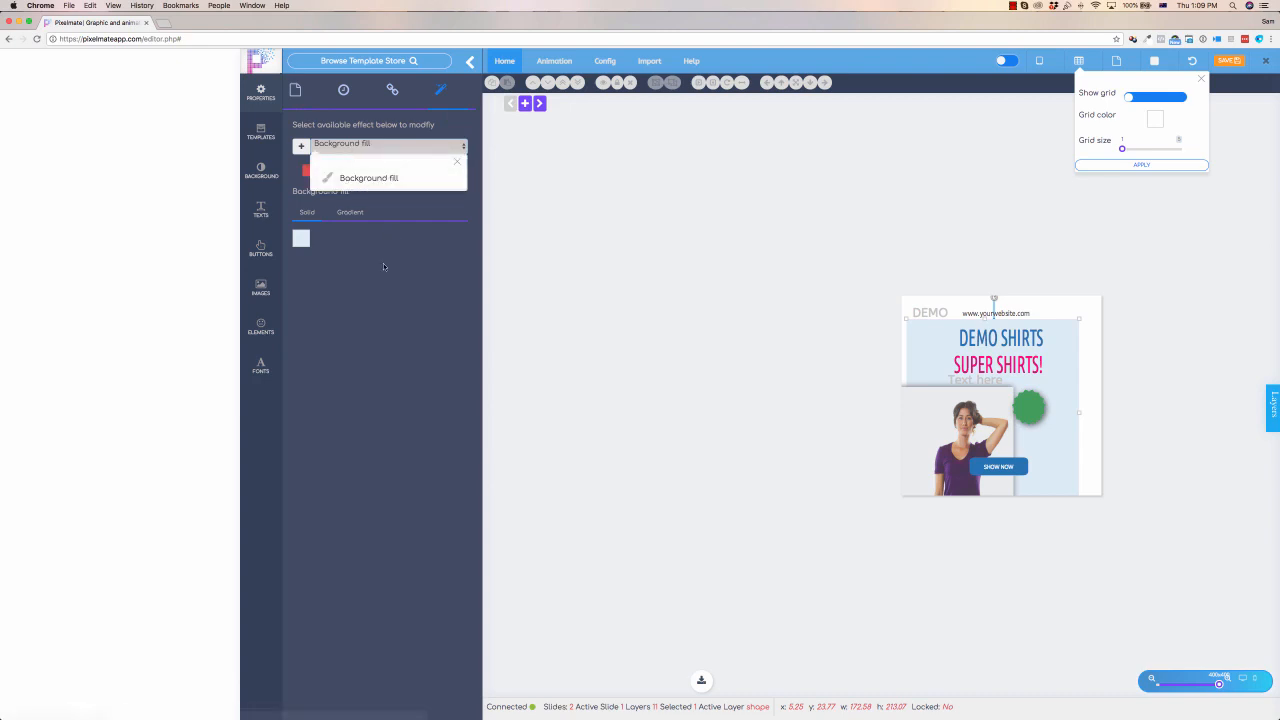
left_click(350, 212)
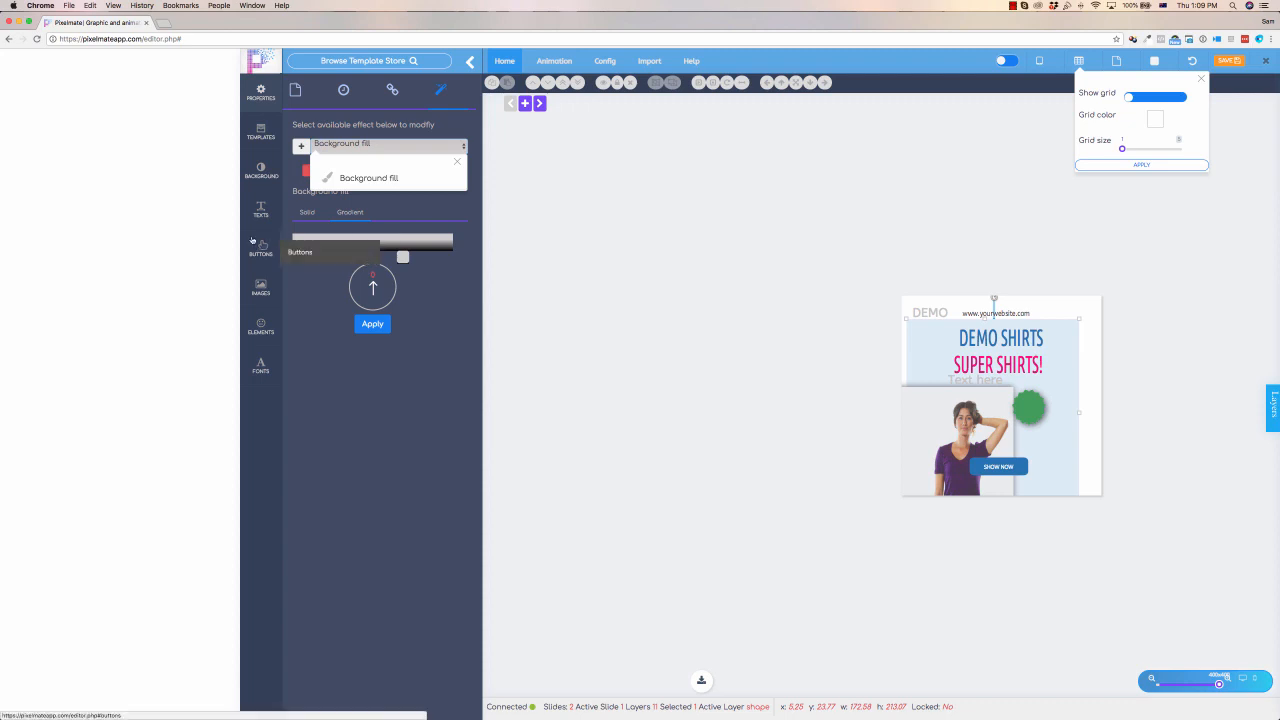
Browse the ready-made buttons, stock images, shape elements and fonts available for the banner.
left_click(260, 246)
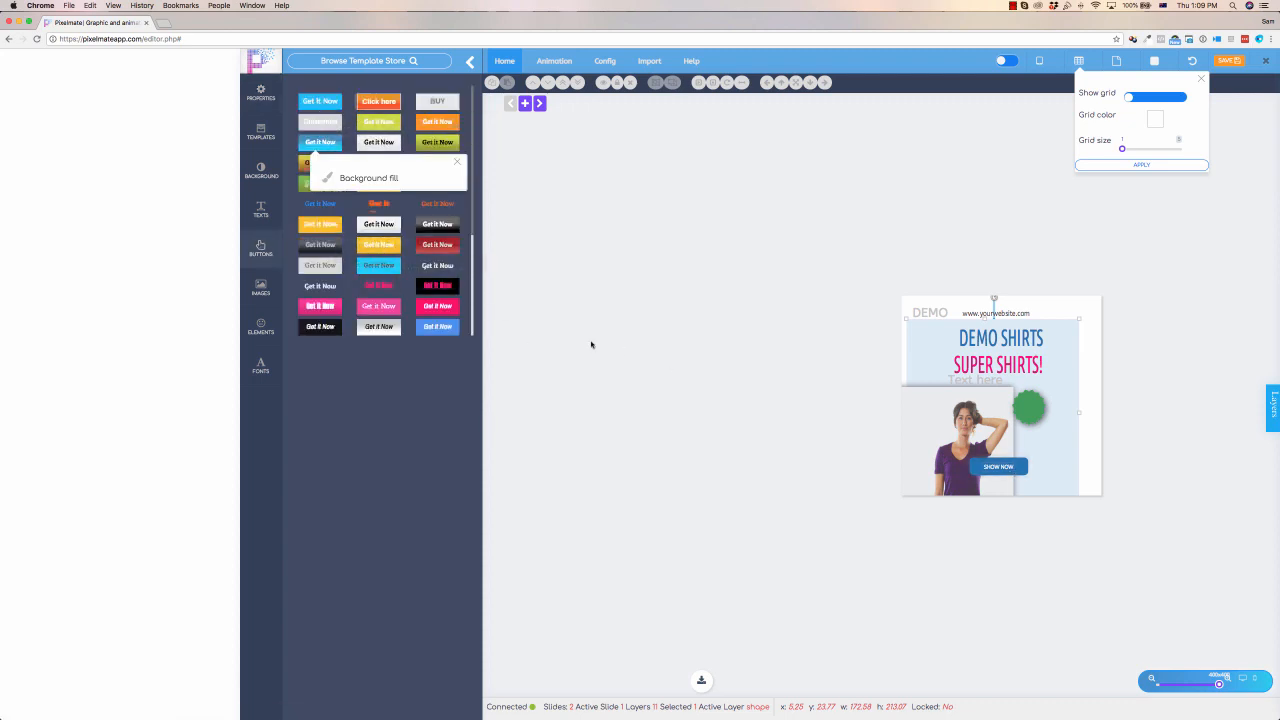
left_click(260, 287)
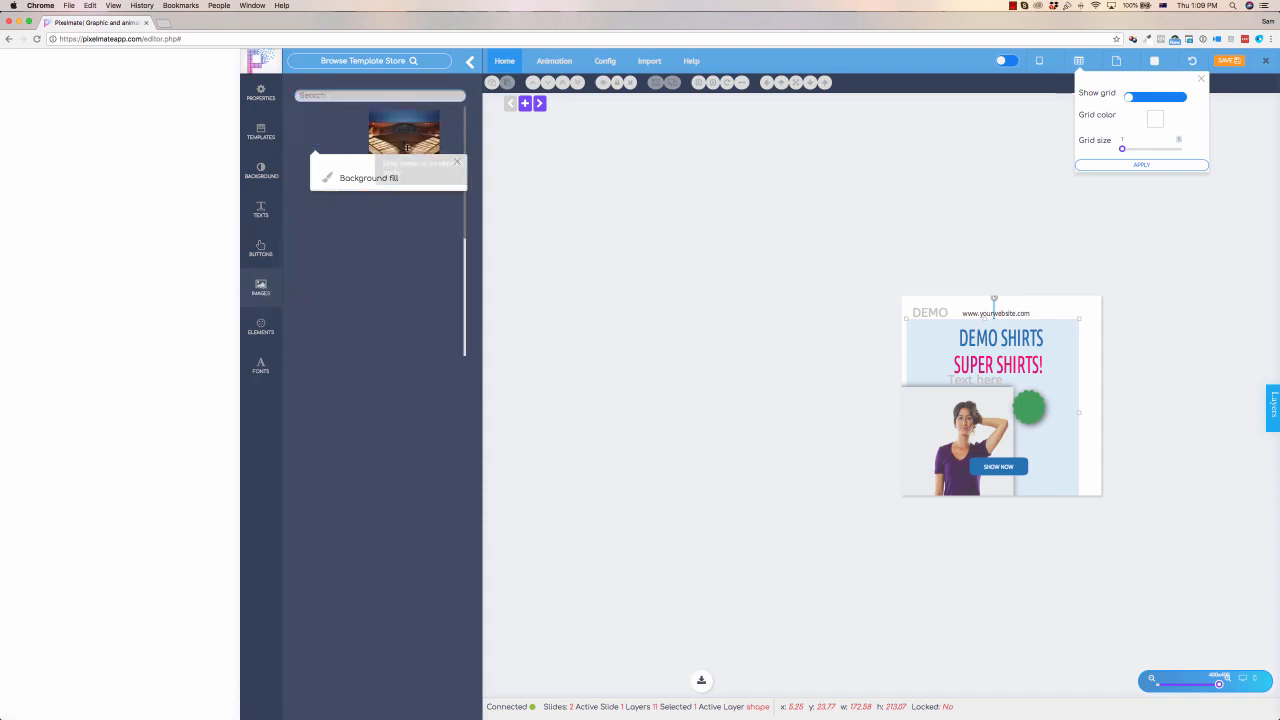
left_click(459, 162)
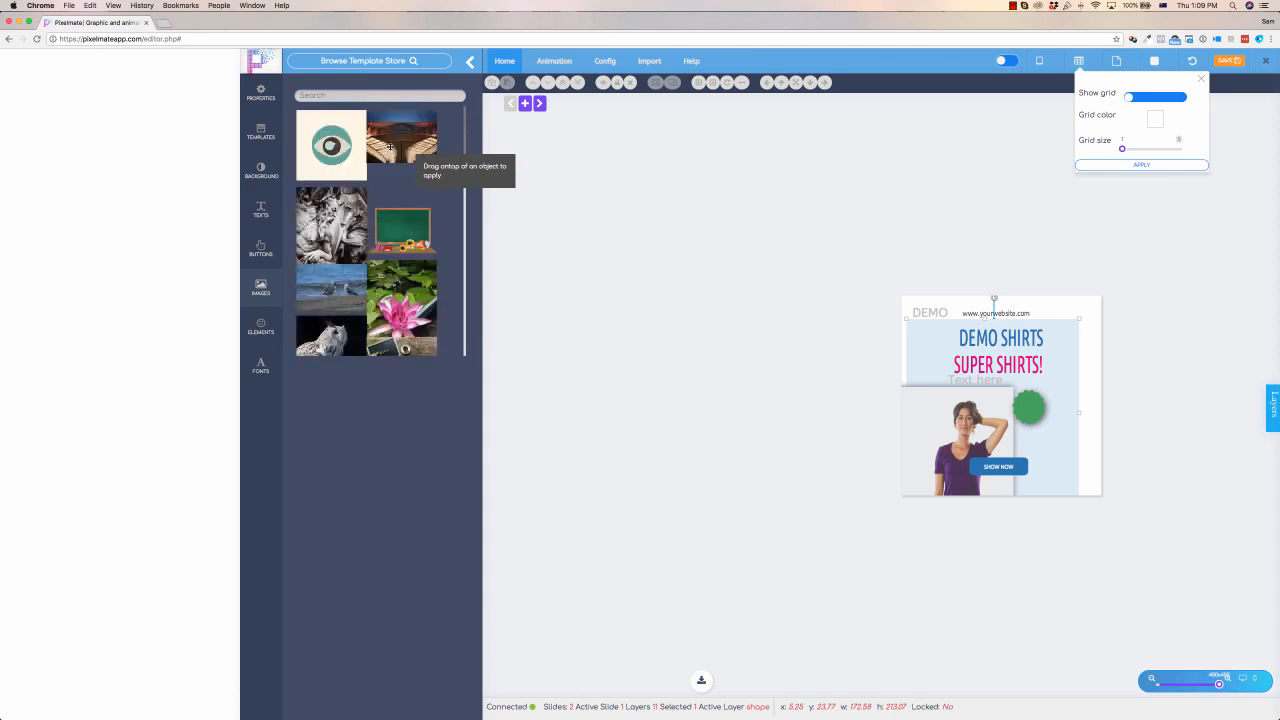
scroll(366, 150, "down", 10)
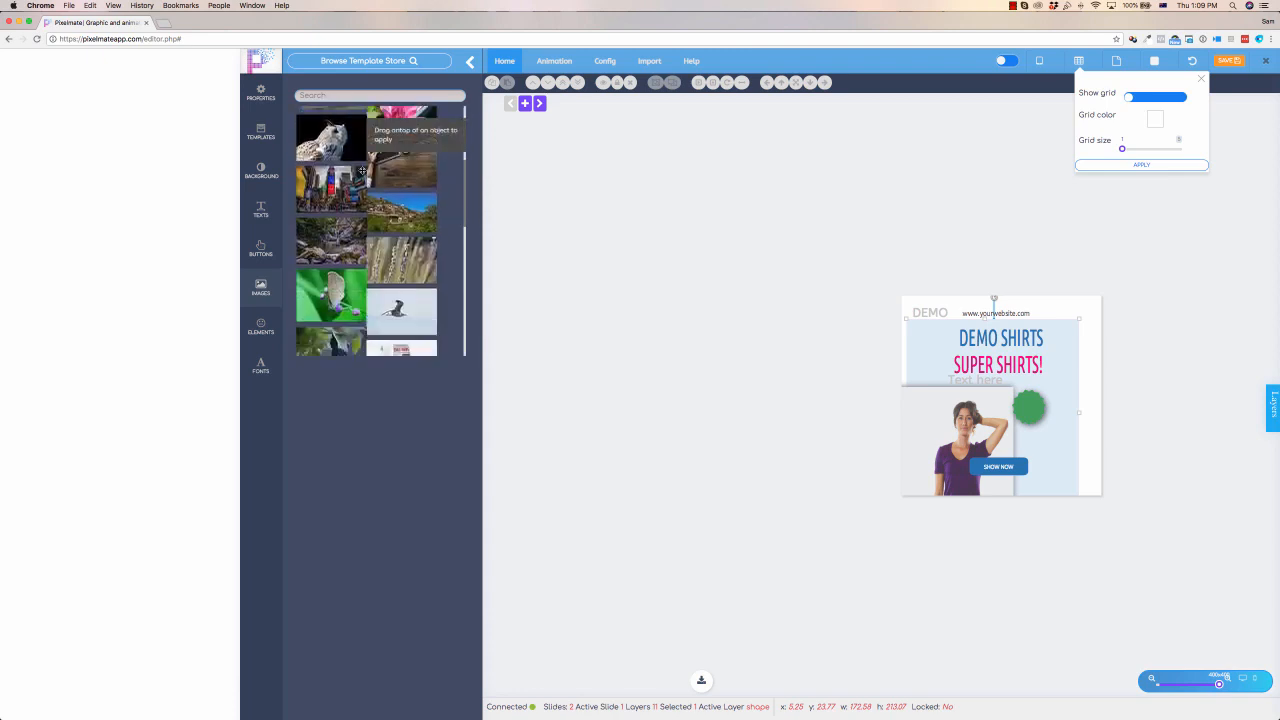
left_click(260, 325)
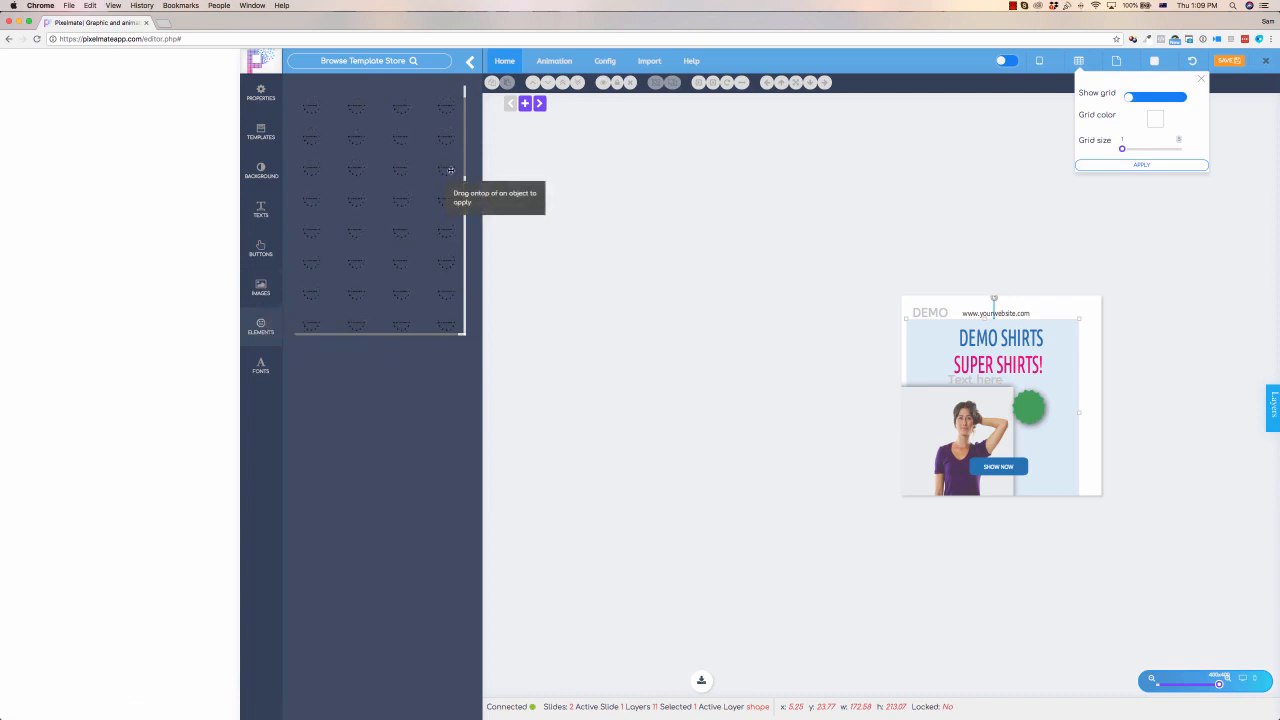
scroll(426, 172, "down", 1)
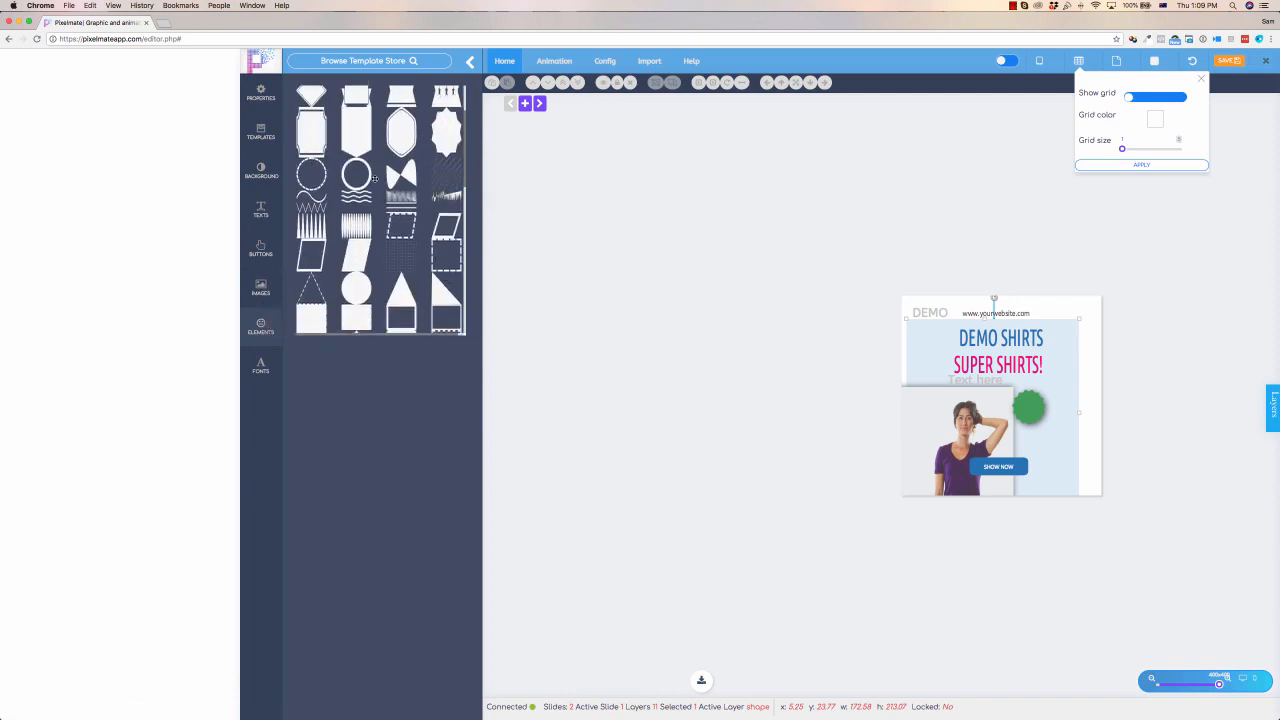
scroll(359, 249, "down", 5)
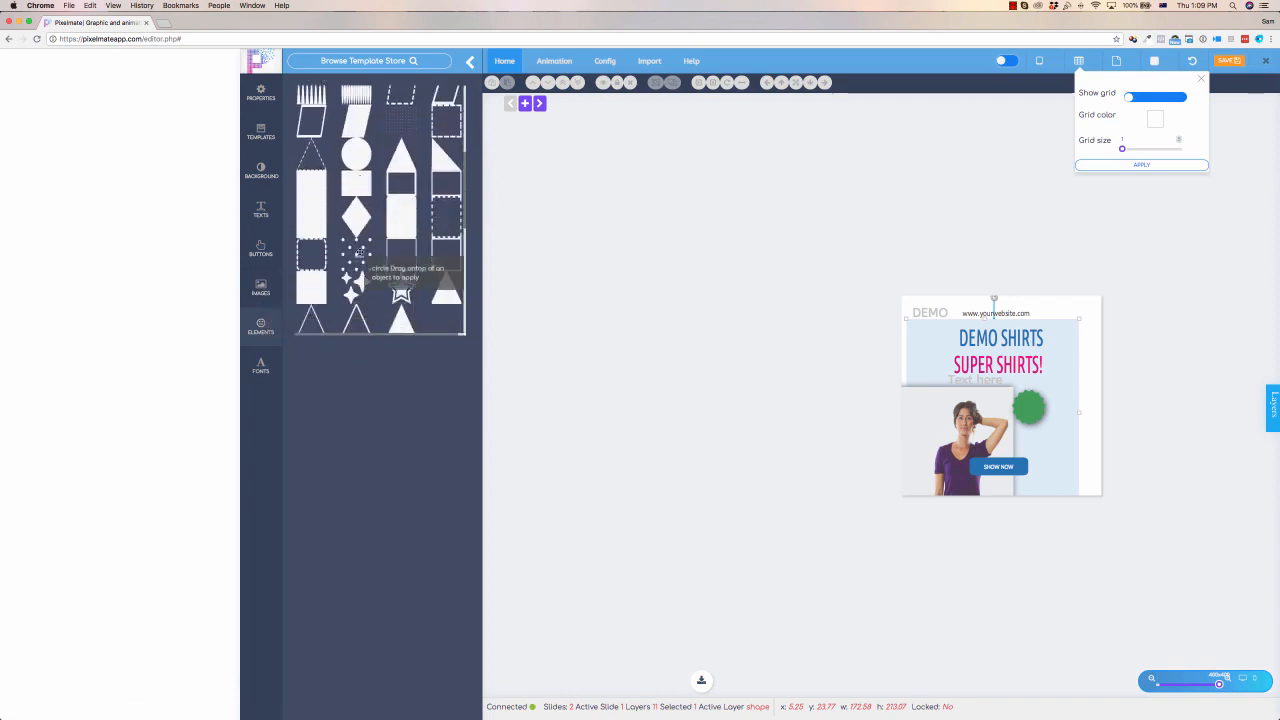
scroll(360, 253, "up", 2)
scroll(375, 215, "up", 2)
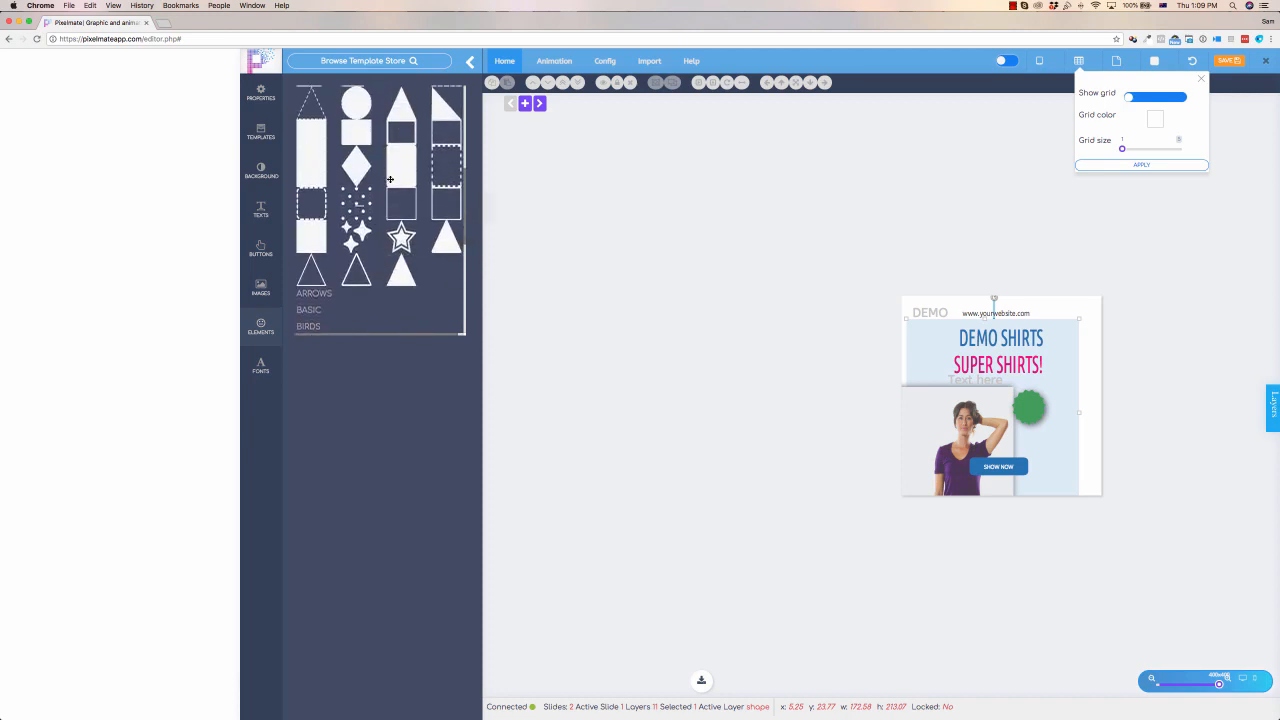
left_click(266, 366)
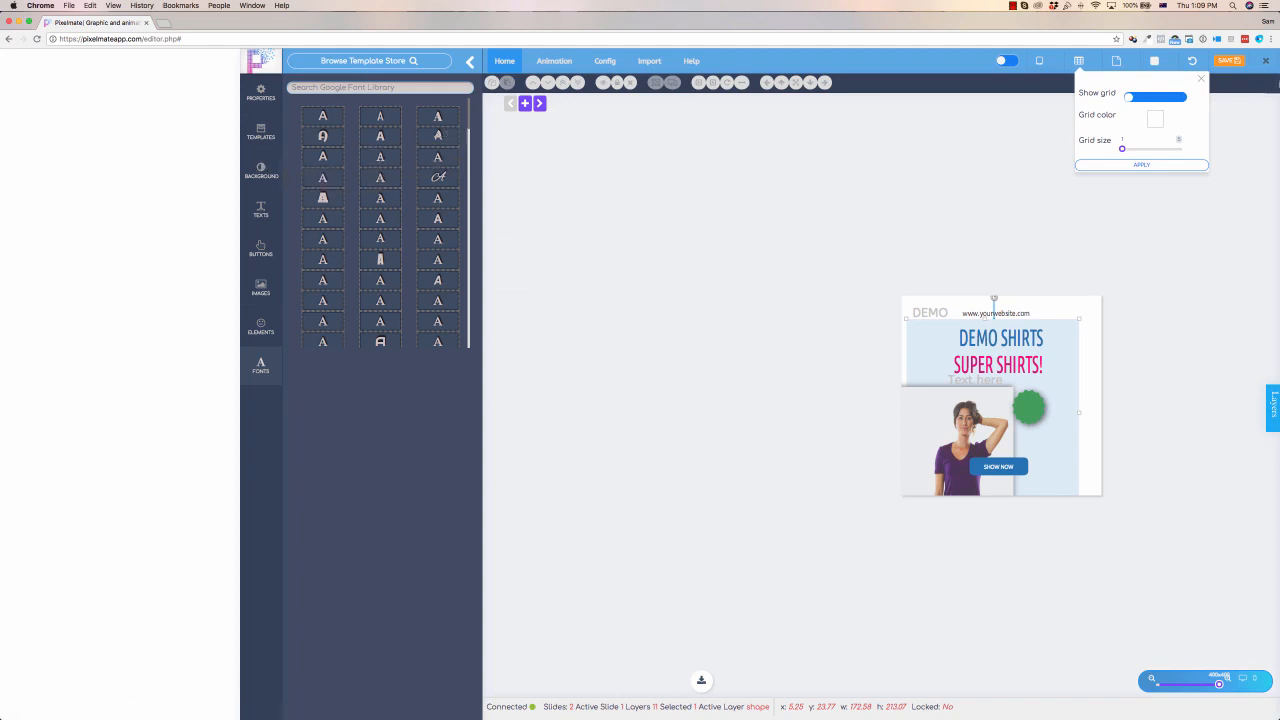
Examine the slide transition choices, the preset banner sizes and the safe area option after closing the grid settings.
left_click(1200, 83)
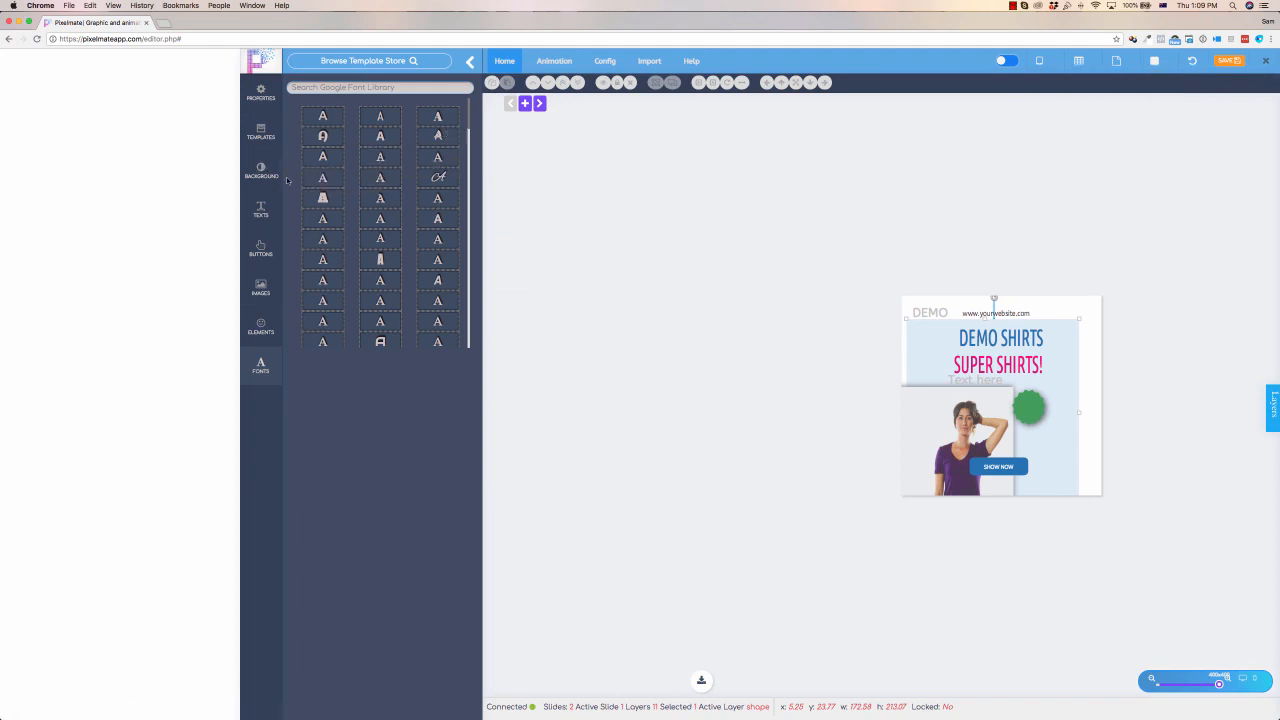
left_click(557, 62)
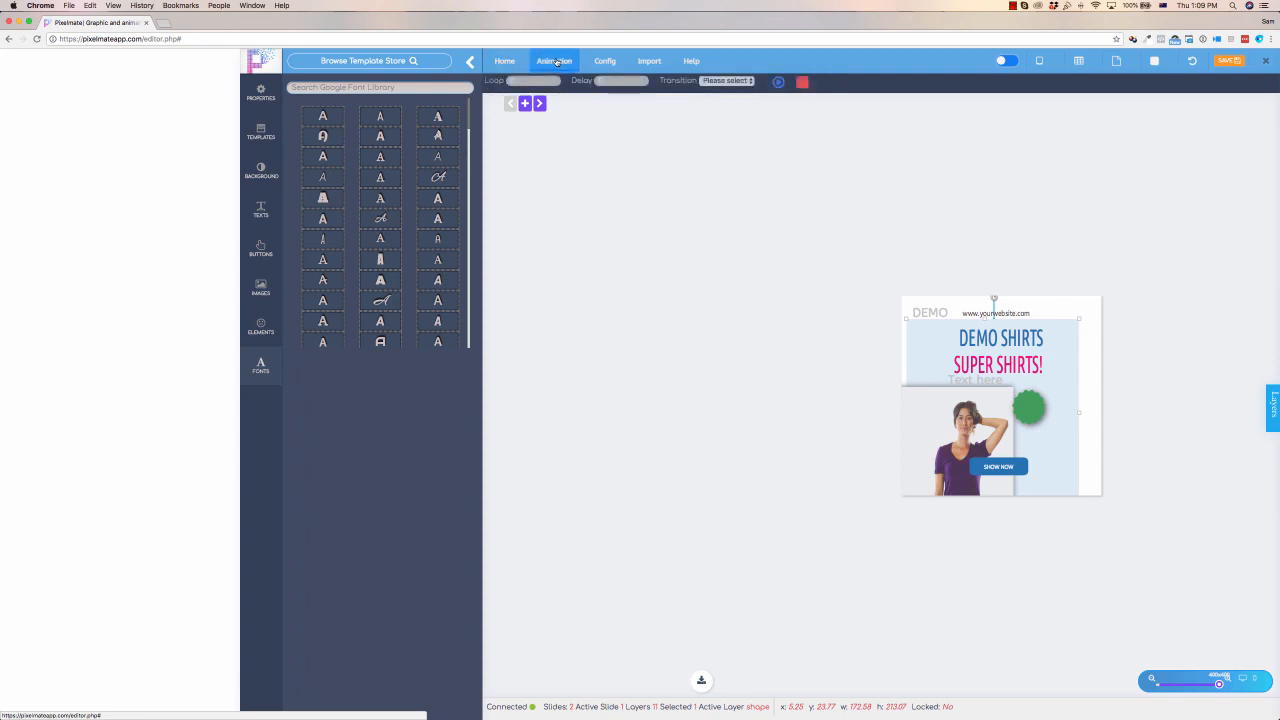
left_click(731, 82)
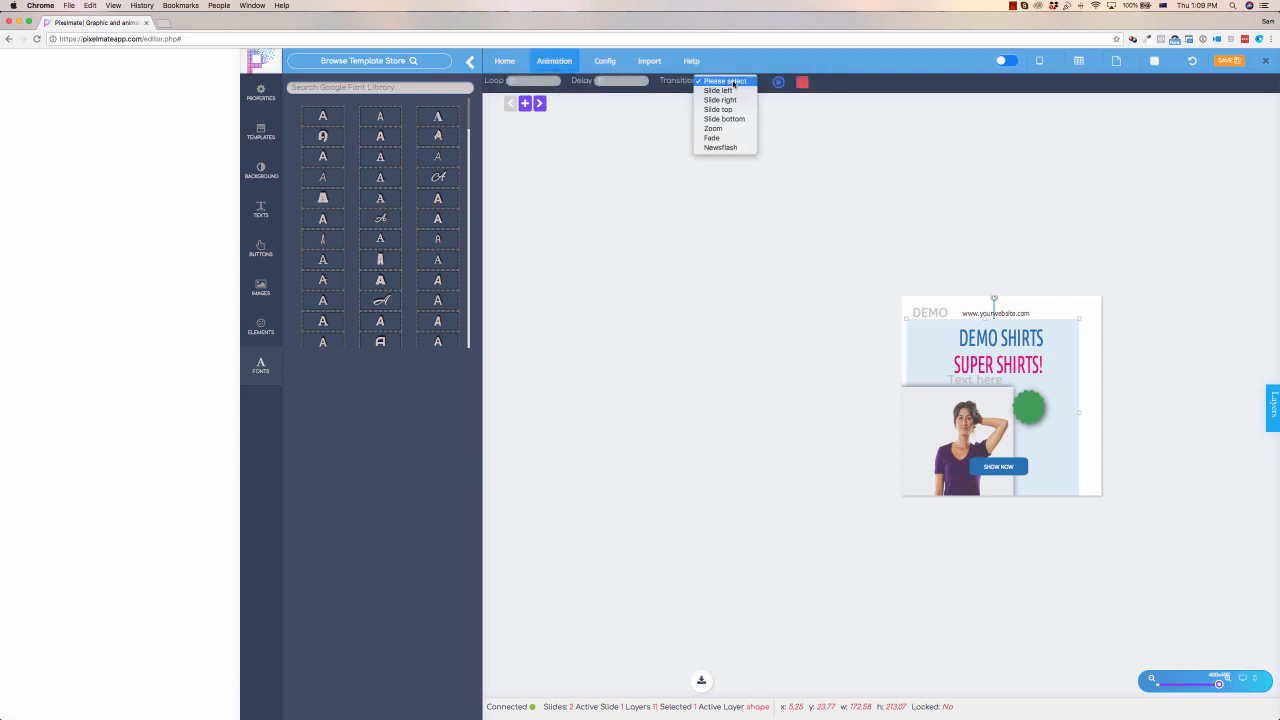
left_click(607, 62)
left_click(610, 62)
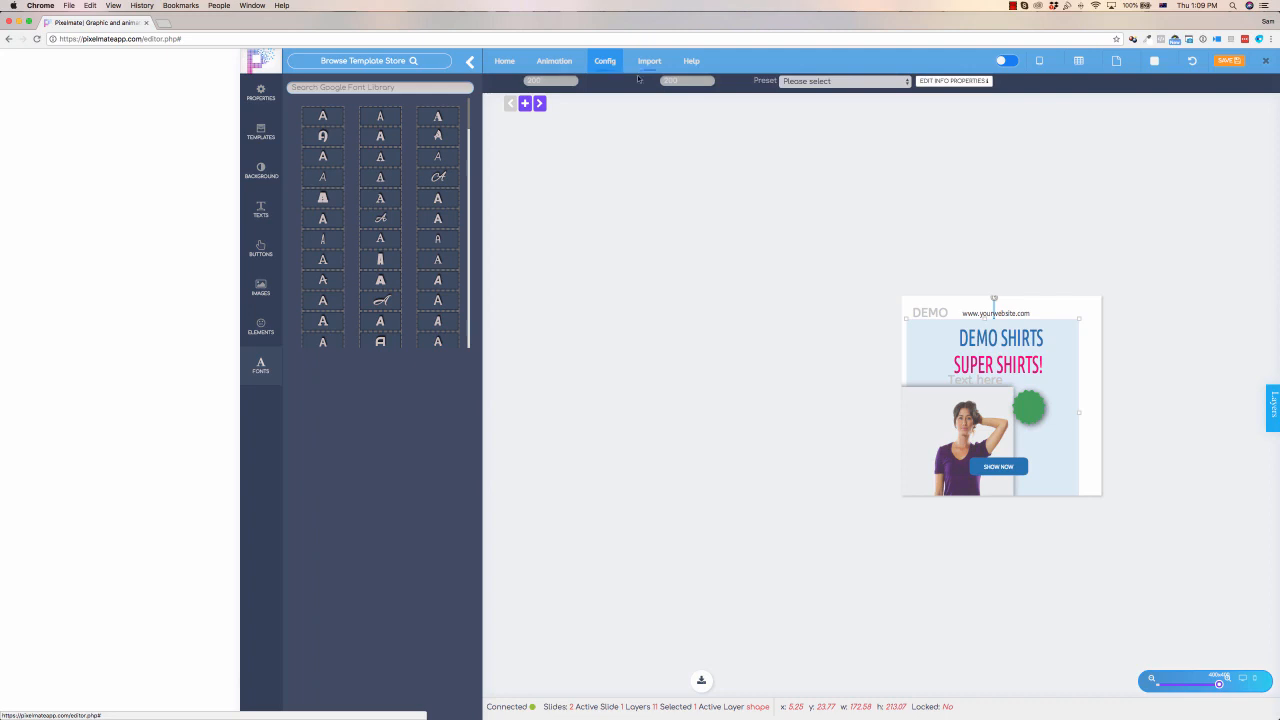
left_click(822, 82)
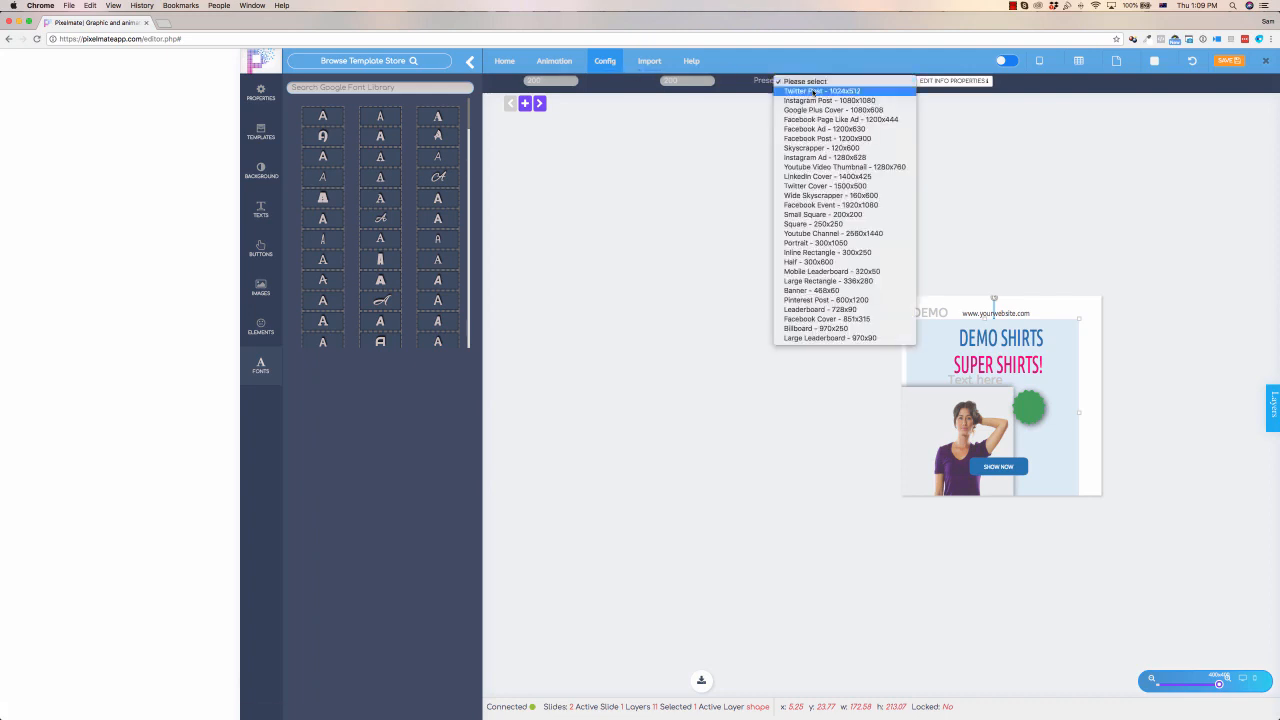
left_click(722, 127)
left_click(815, 82)
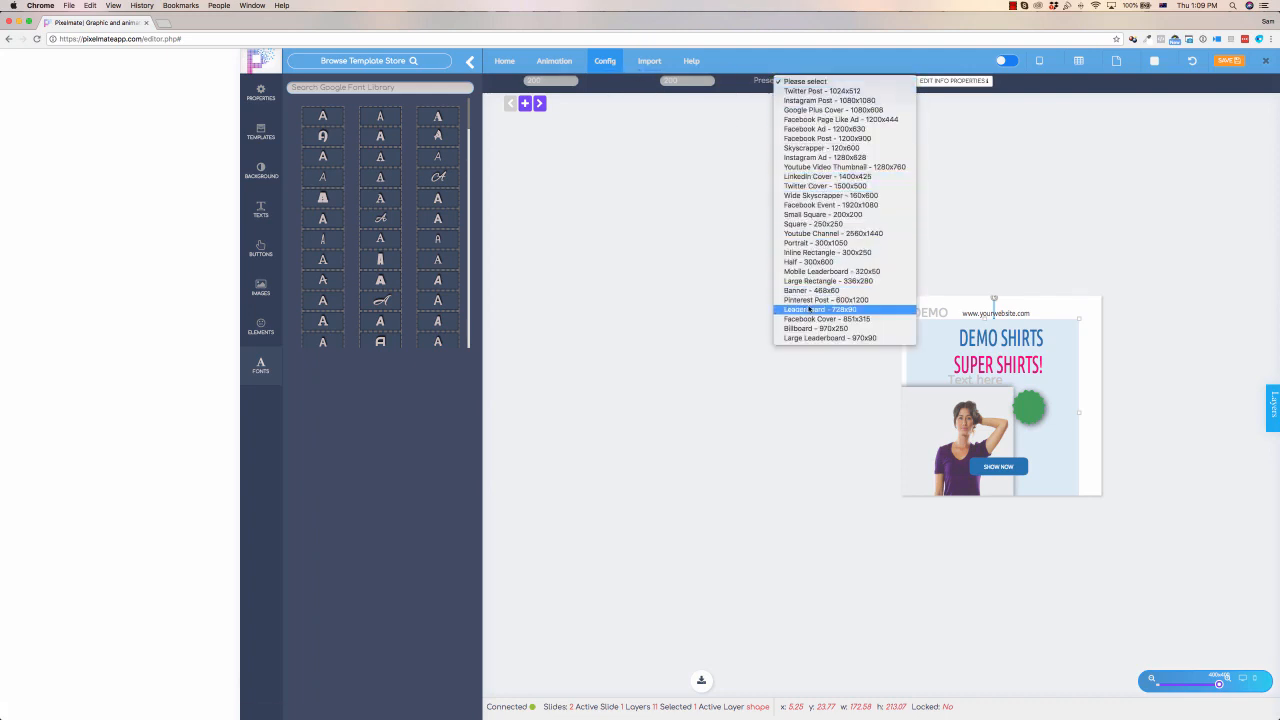
left_click(734, 217)
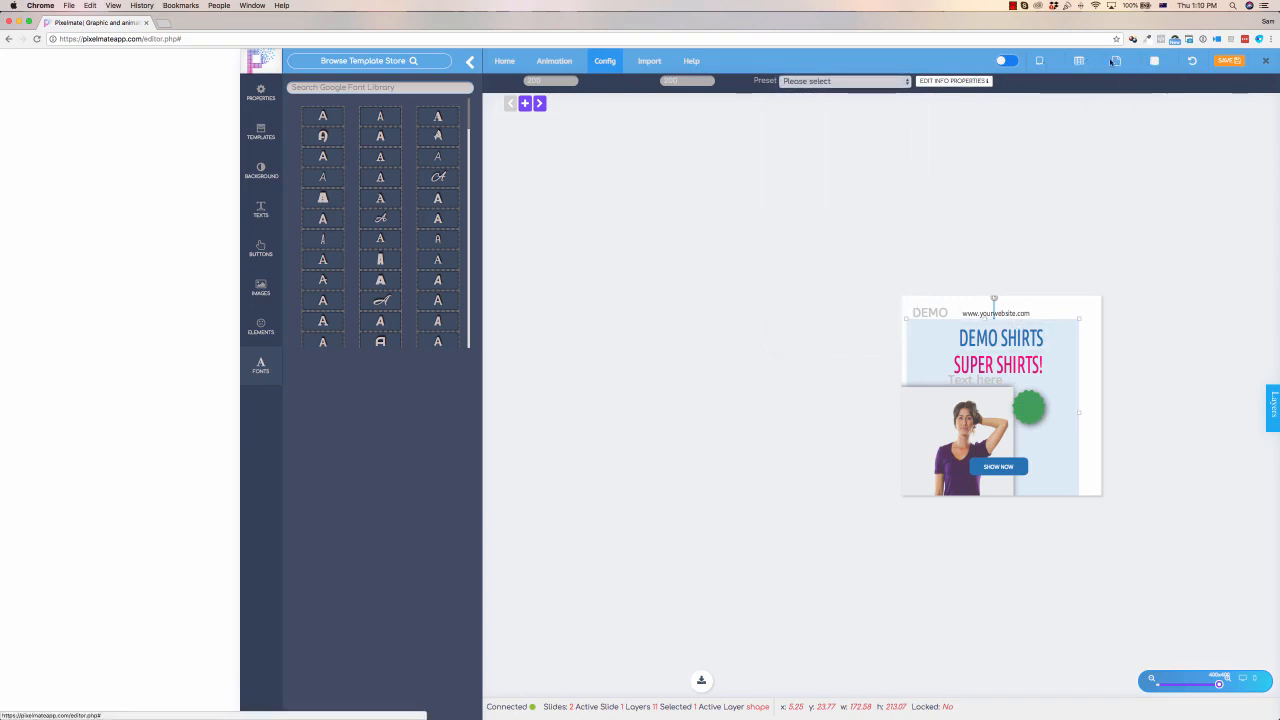
left_click(1040, 61)
left_click(1046, 65)
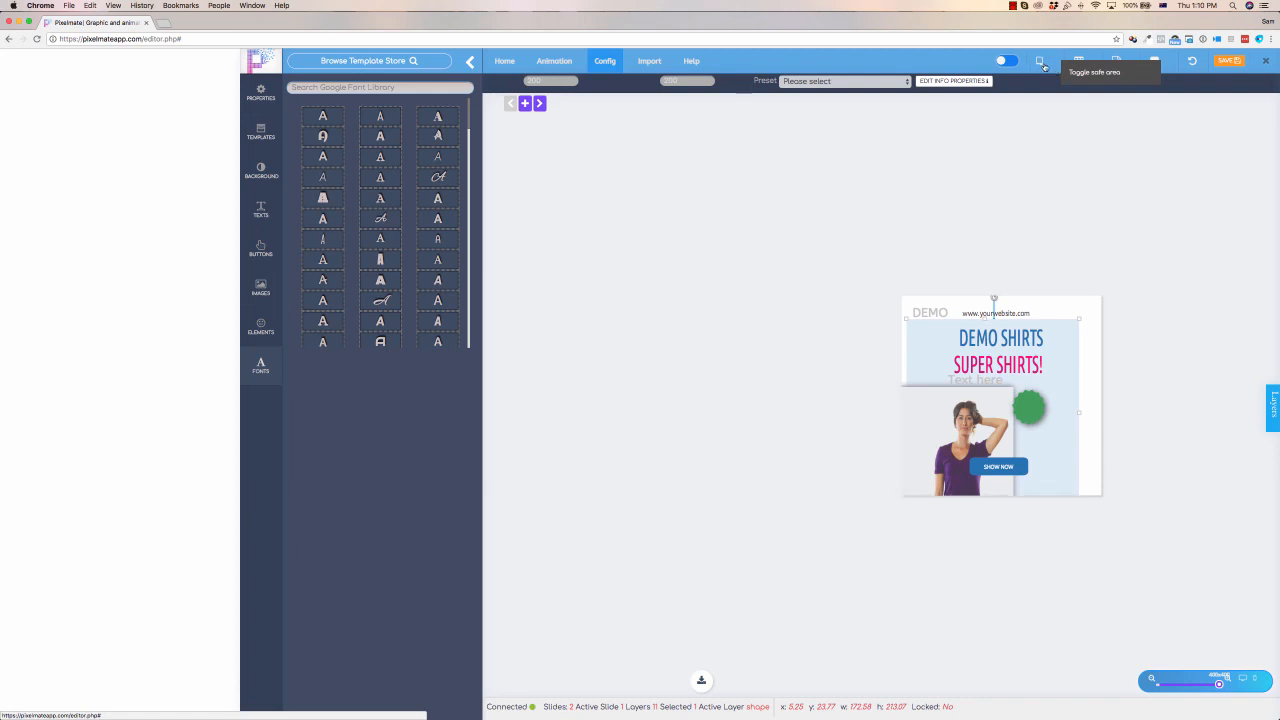
Save the banner project with the title "Demo Project" and deselect the light blue panel.
left_click(1224, 61)
left_click(565, 123)
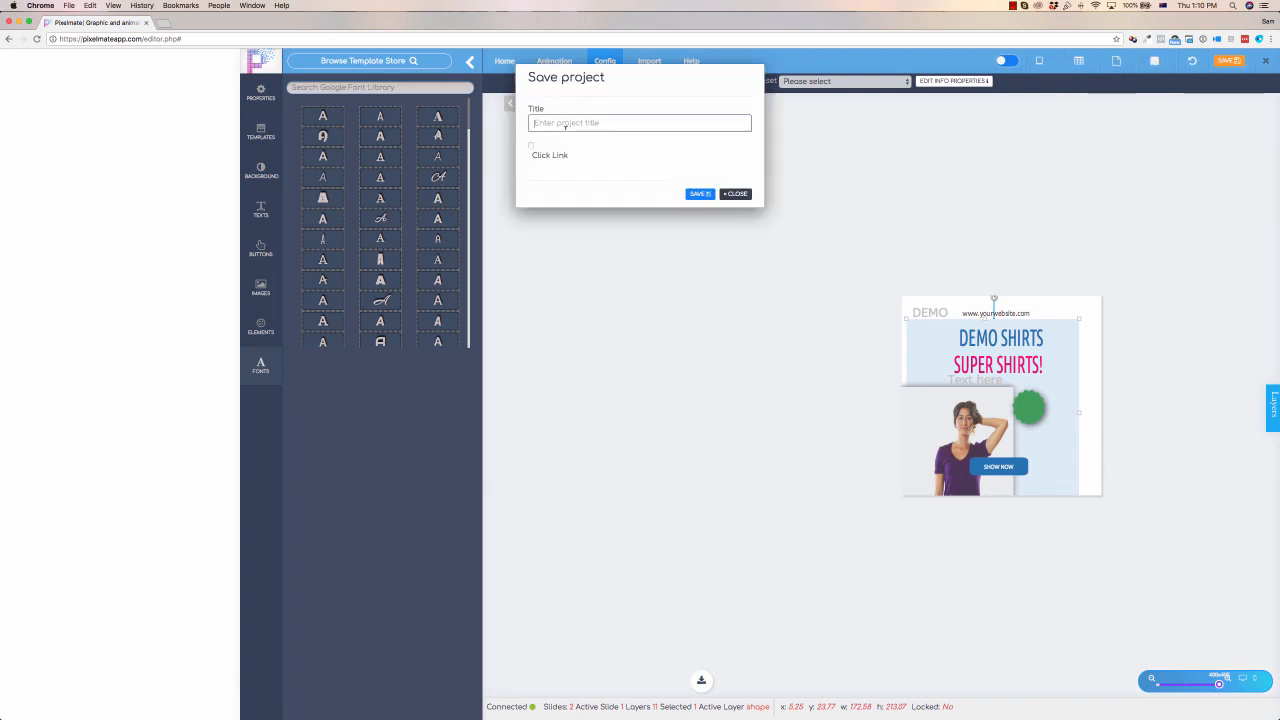
type("Demo Project")
left_click(700, 194)
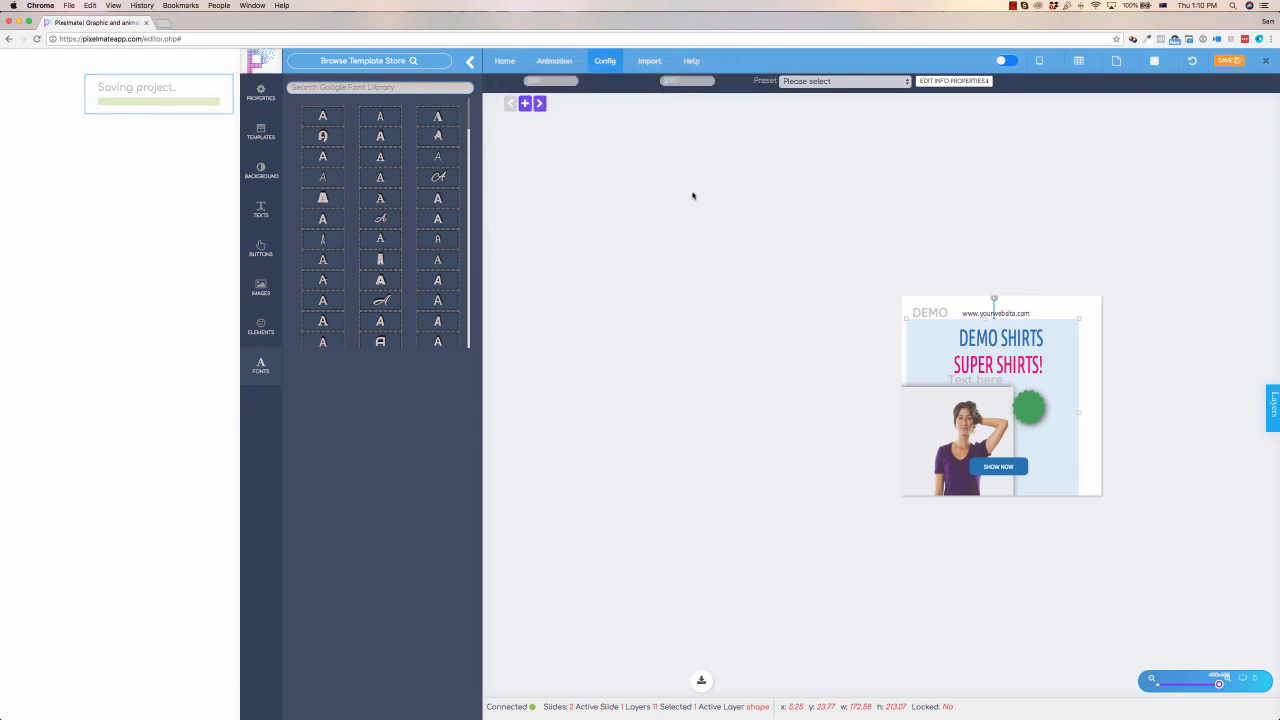
left_click(838, 525)
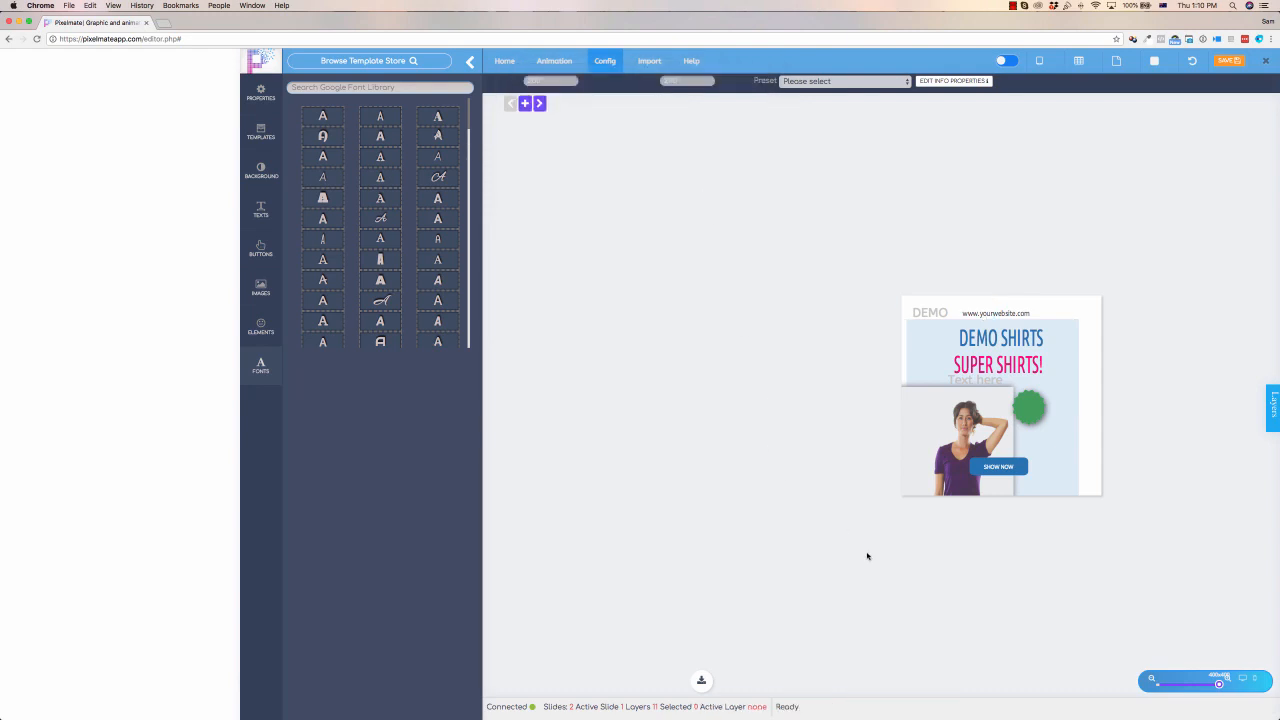
Review the banner's slideshow, download and publishing options, copy its embed code, and close the export options.
left_click(702, 683)
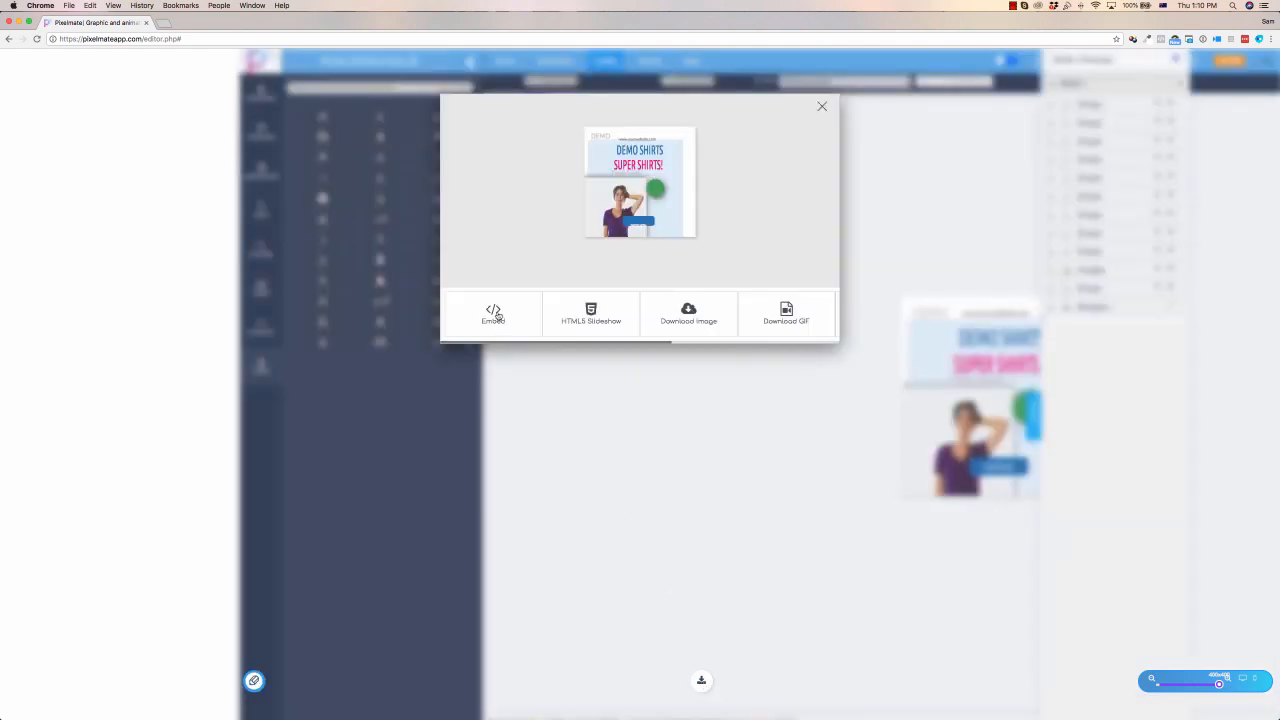
scroll(588, 315, "right", 3)
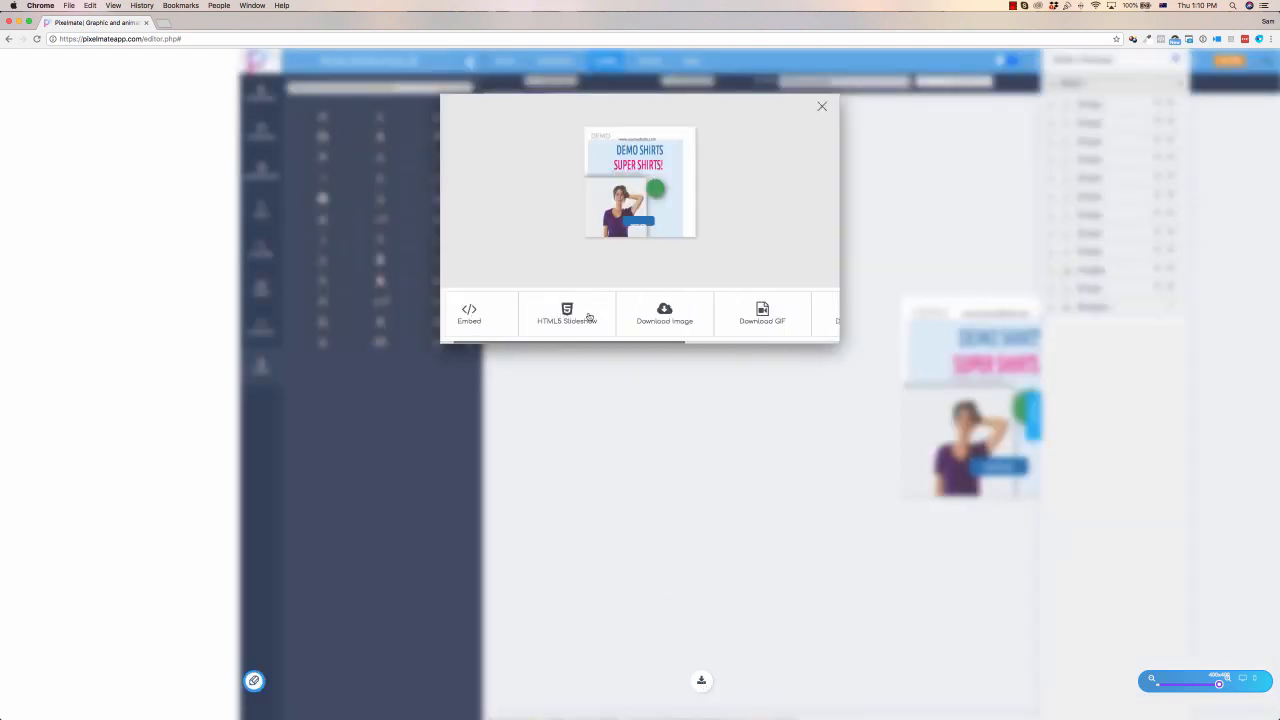
scroll(590, 316, "right", 2)
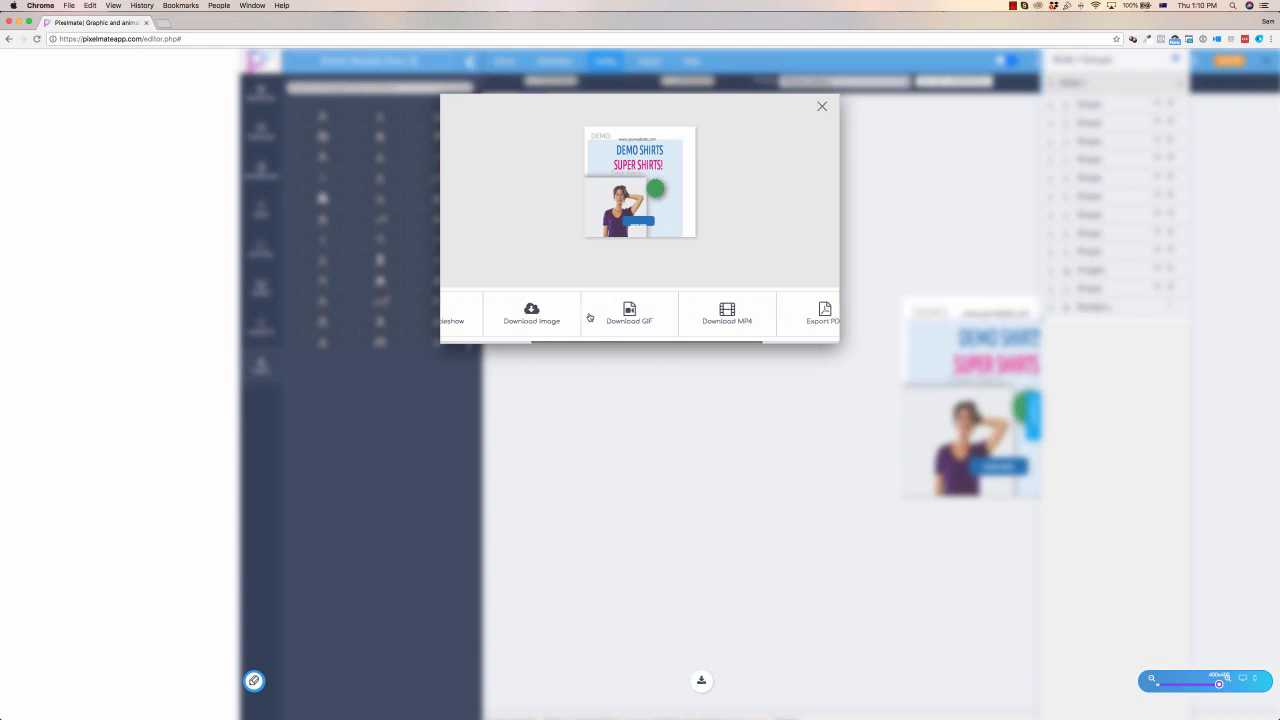
scroll(592, 316, "right", 2)
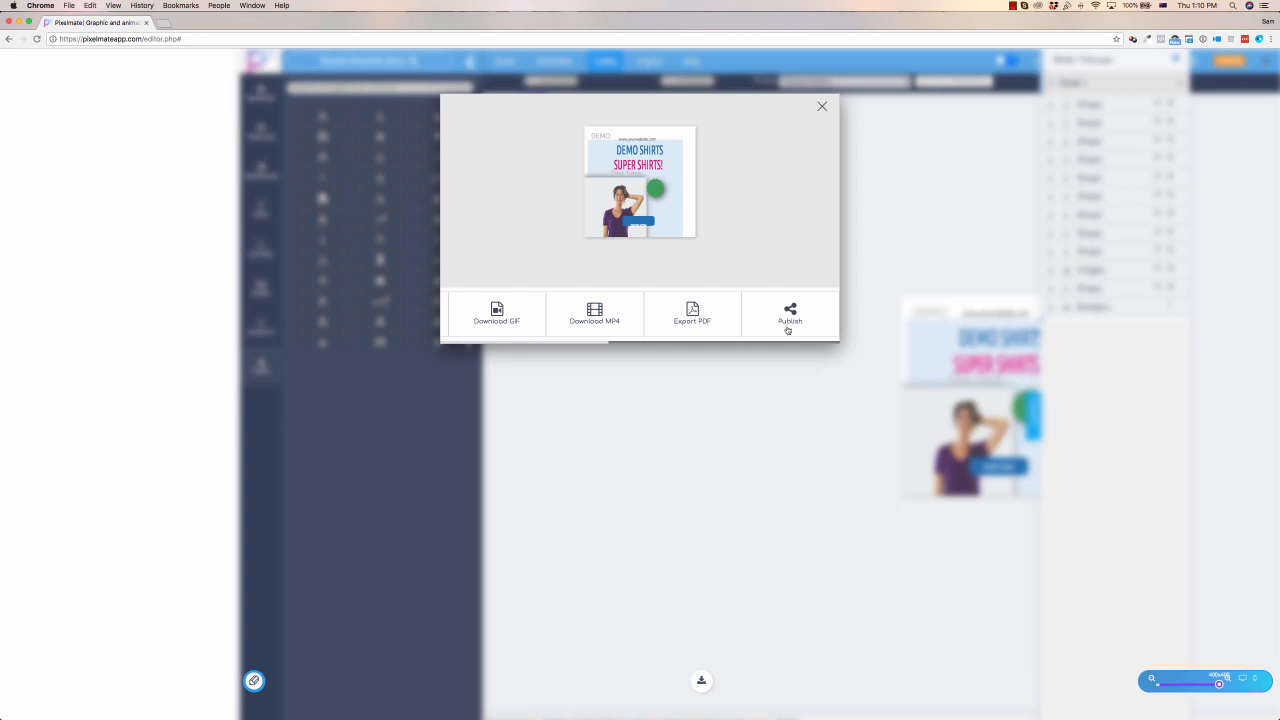
scroll(787, 328, "right", 5)
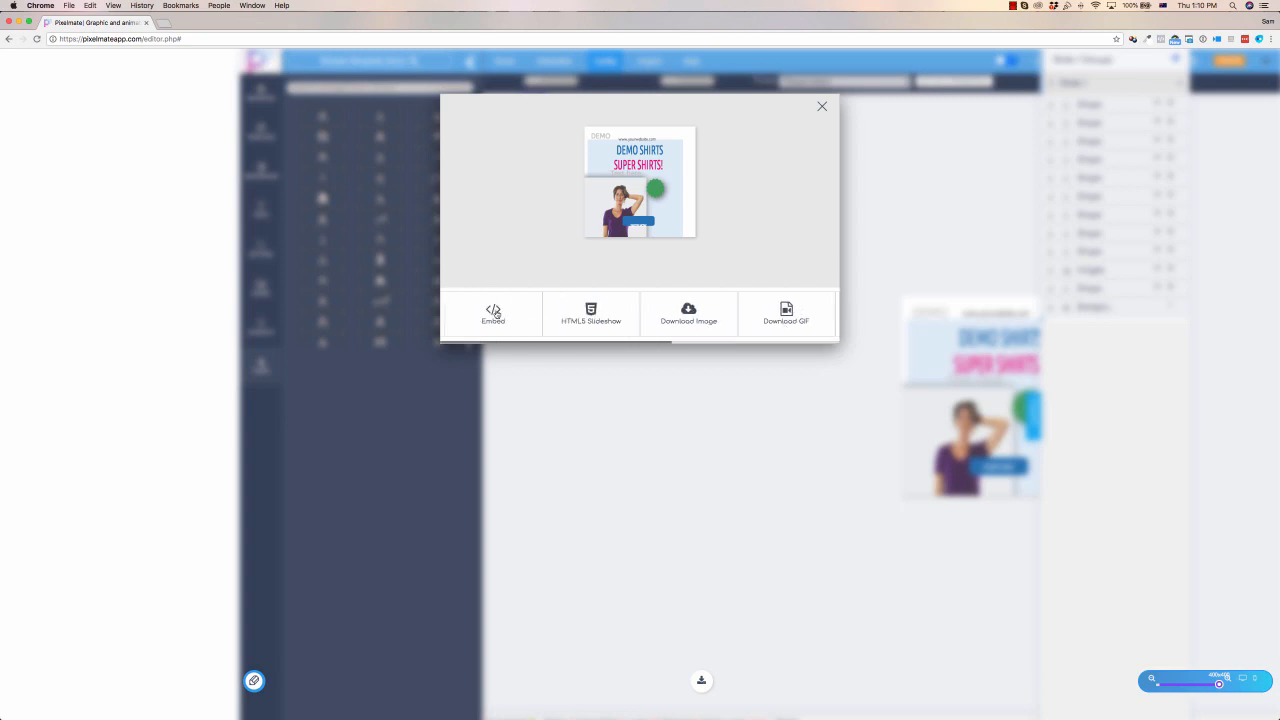
left_click(494, 312)
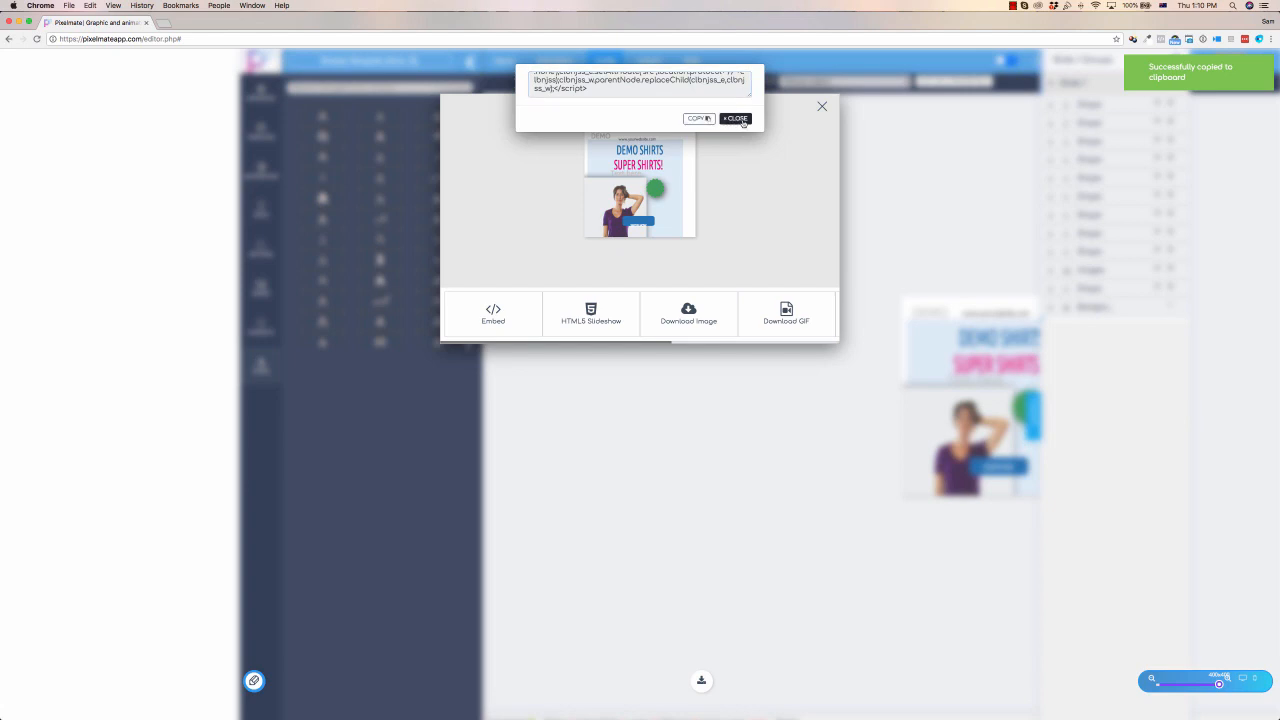
left_click(735, 118)
scroll(625, 330, "right", 2)
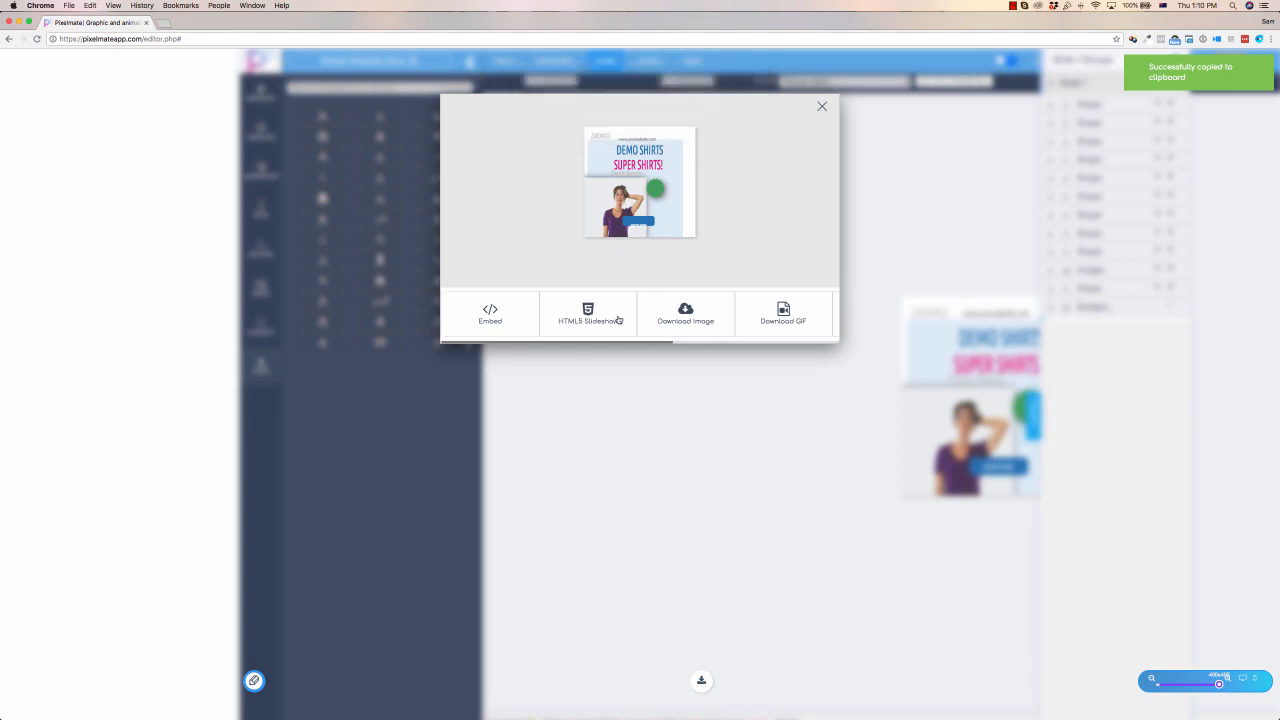
scroll(605, 322, "left", 2)
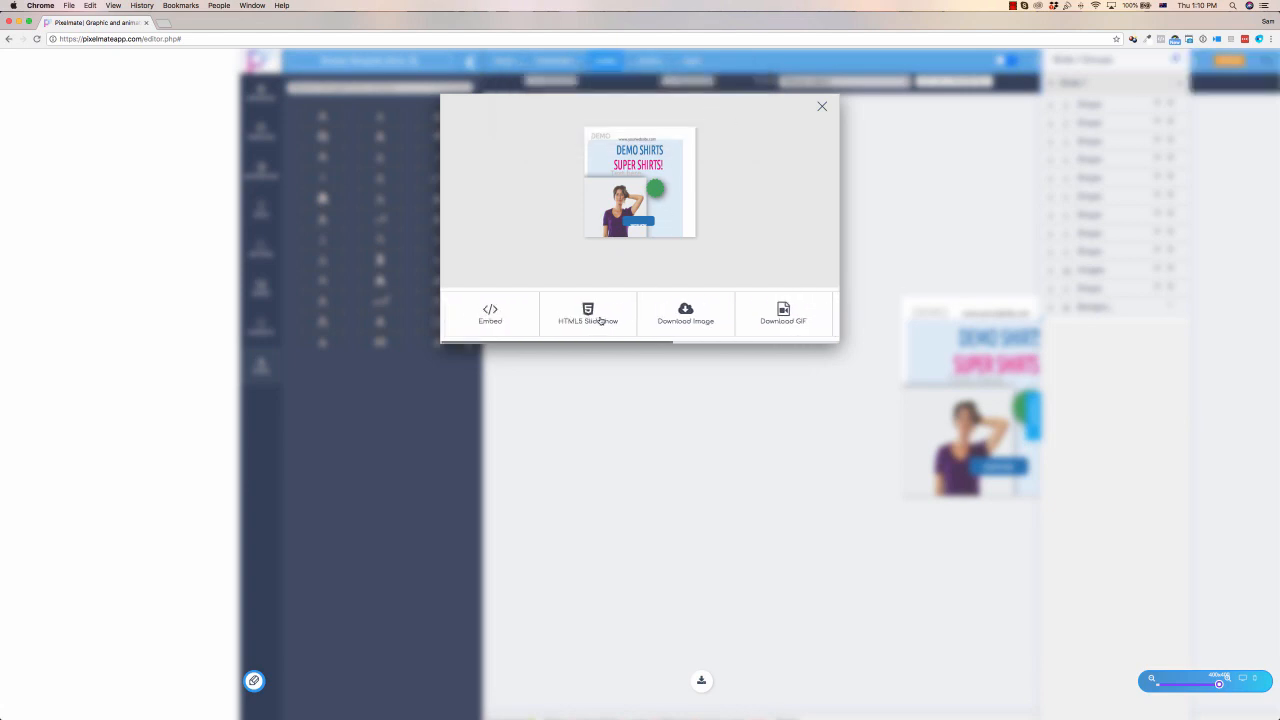
scroll(605, 322, "right", 4)
left_click(823, 105)
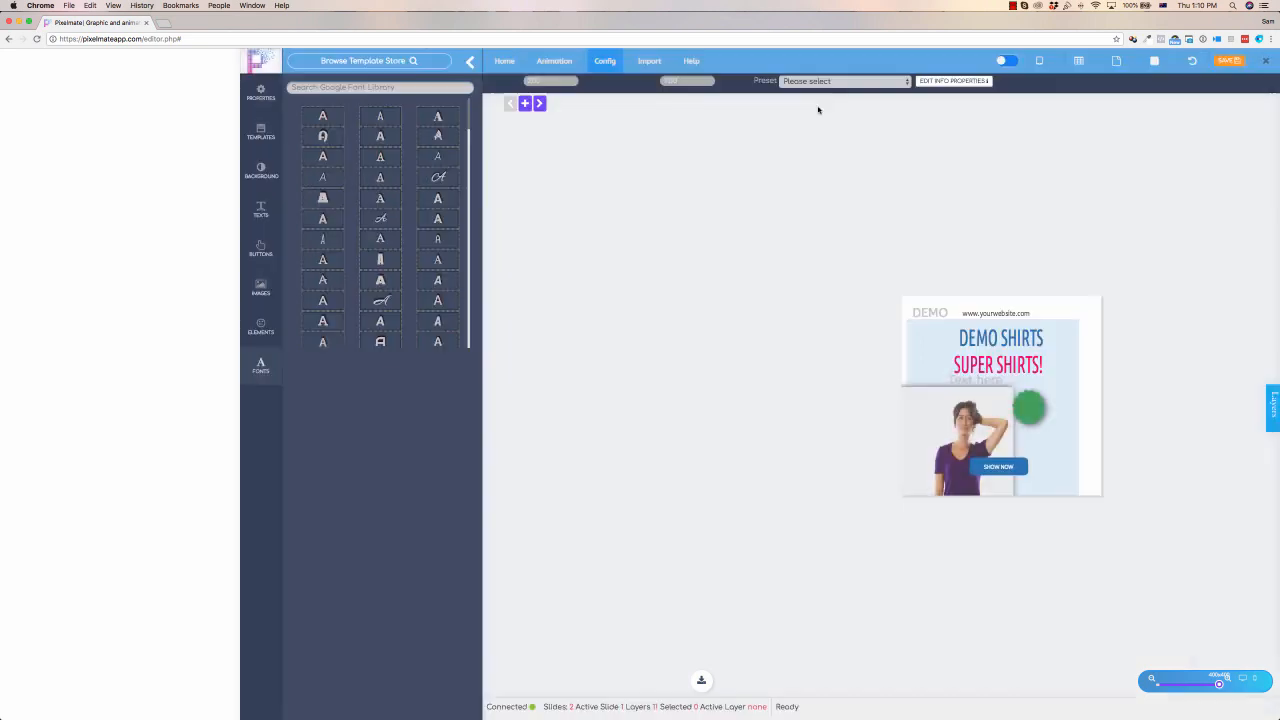
Leave the editor and examine the dashboard's top banners, A/B tests, retargeting pixels and agency team designs, ending at the banners overview.
left_click(1264, 62)
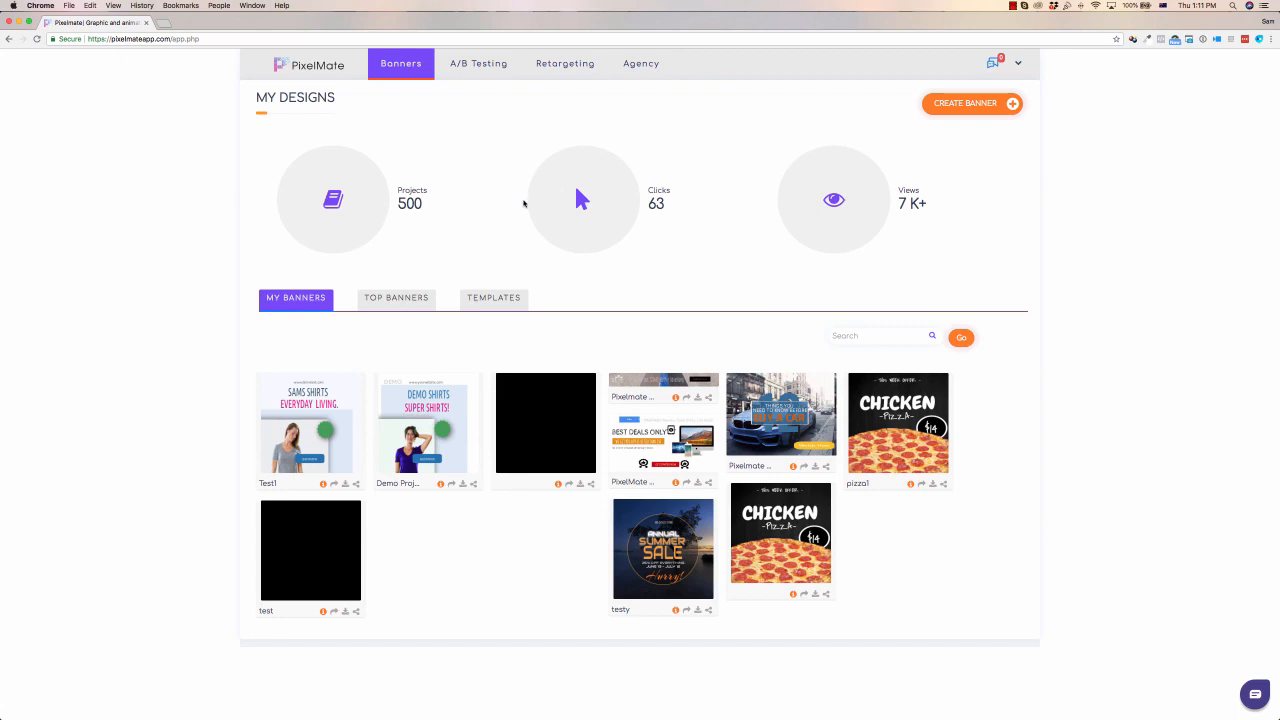
left_click(410, 299)
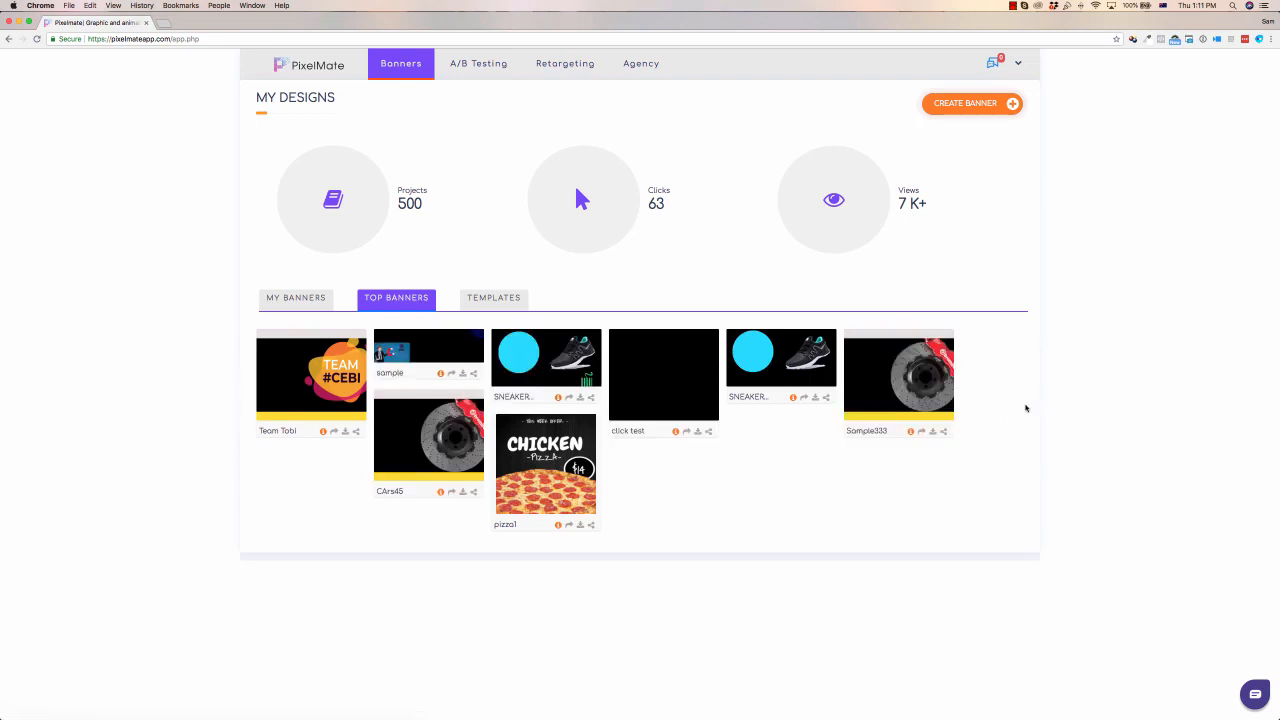
left_click(501, 70)
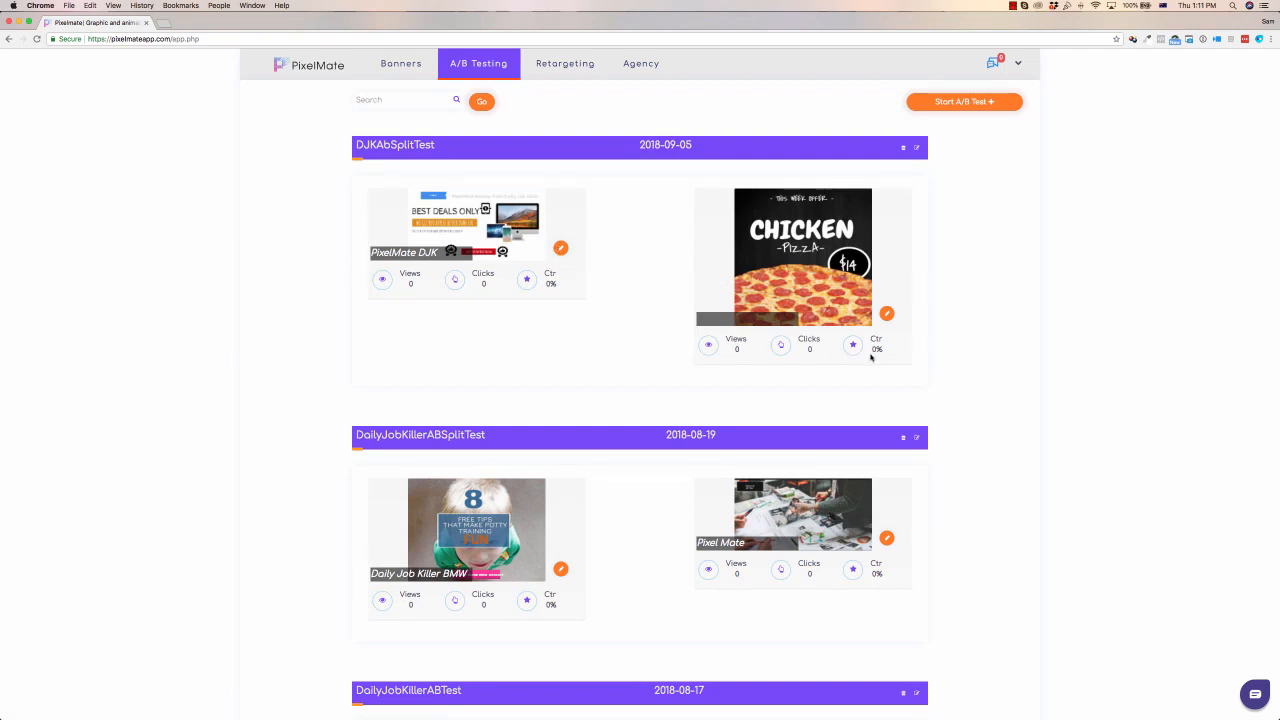
scroll(862, 364, "down", 5)
scroll(859, 369, "up", 10)
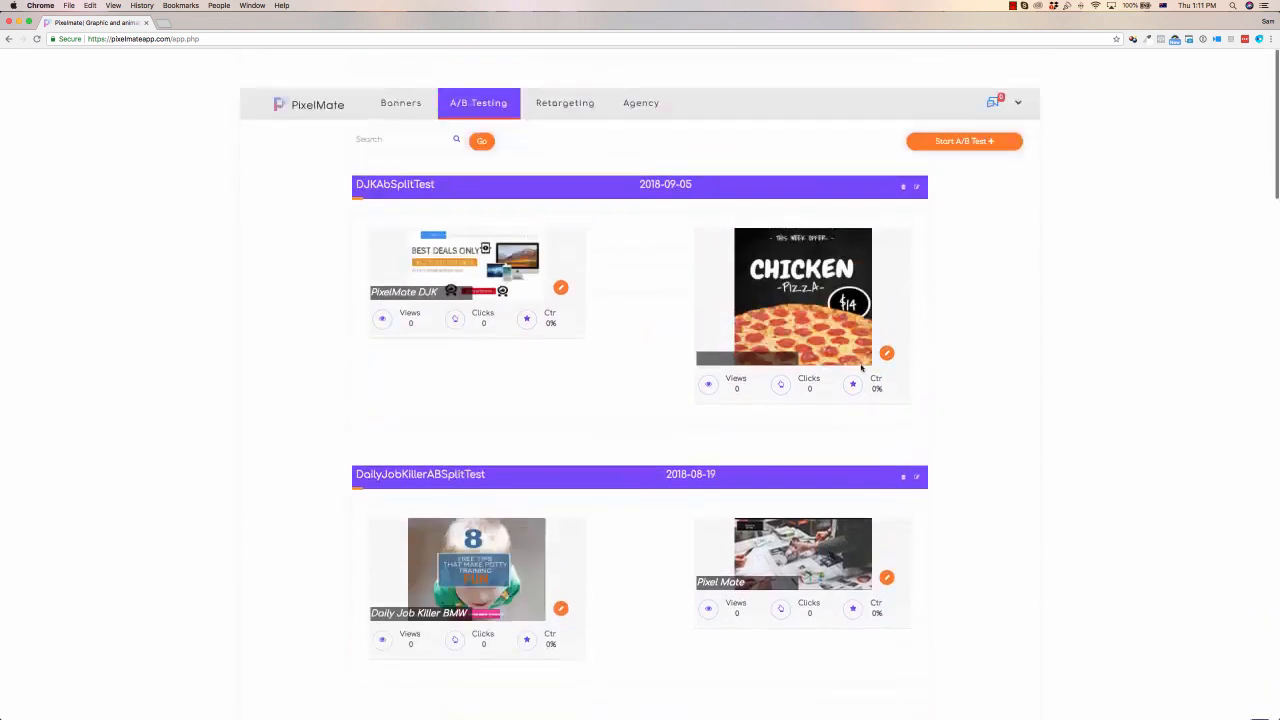
left_click(559, 65)
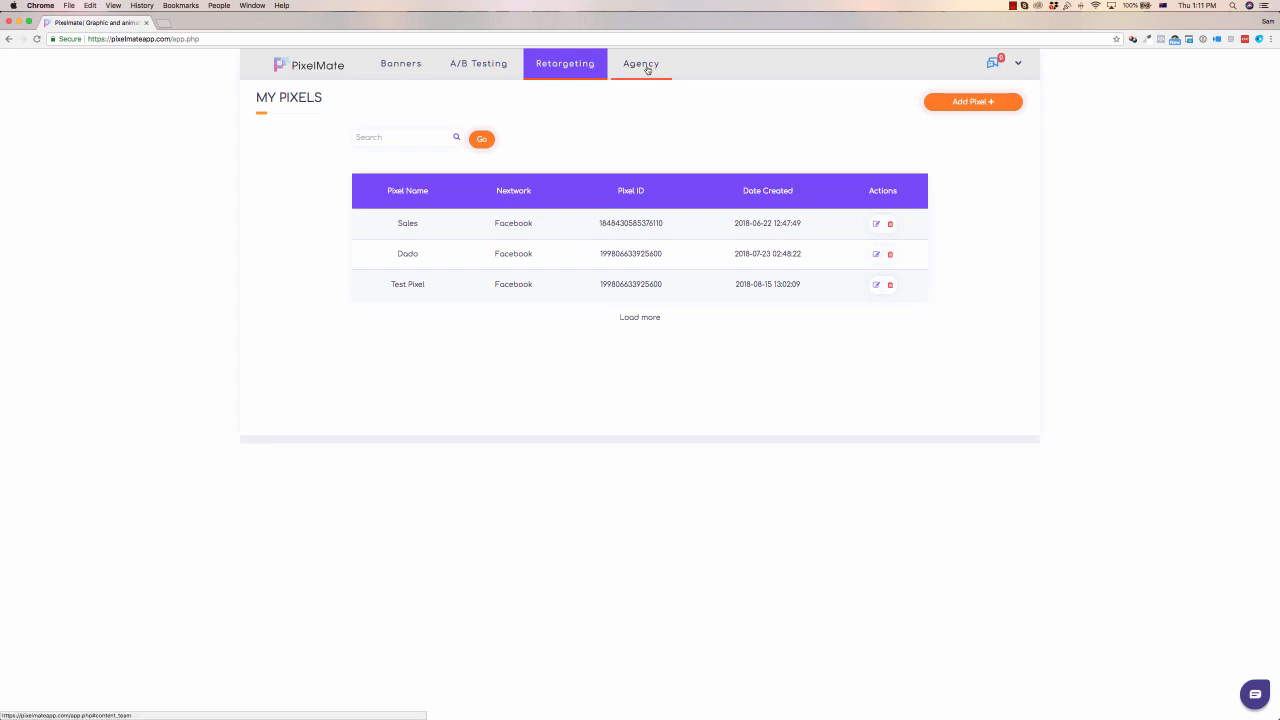
left_click(391, 70)
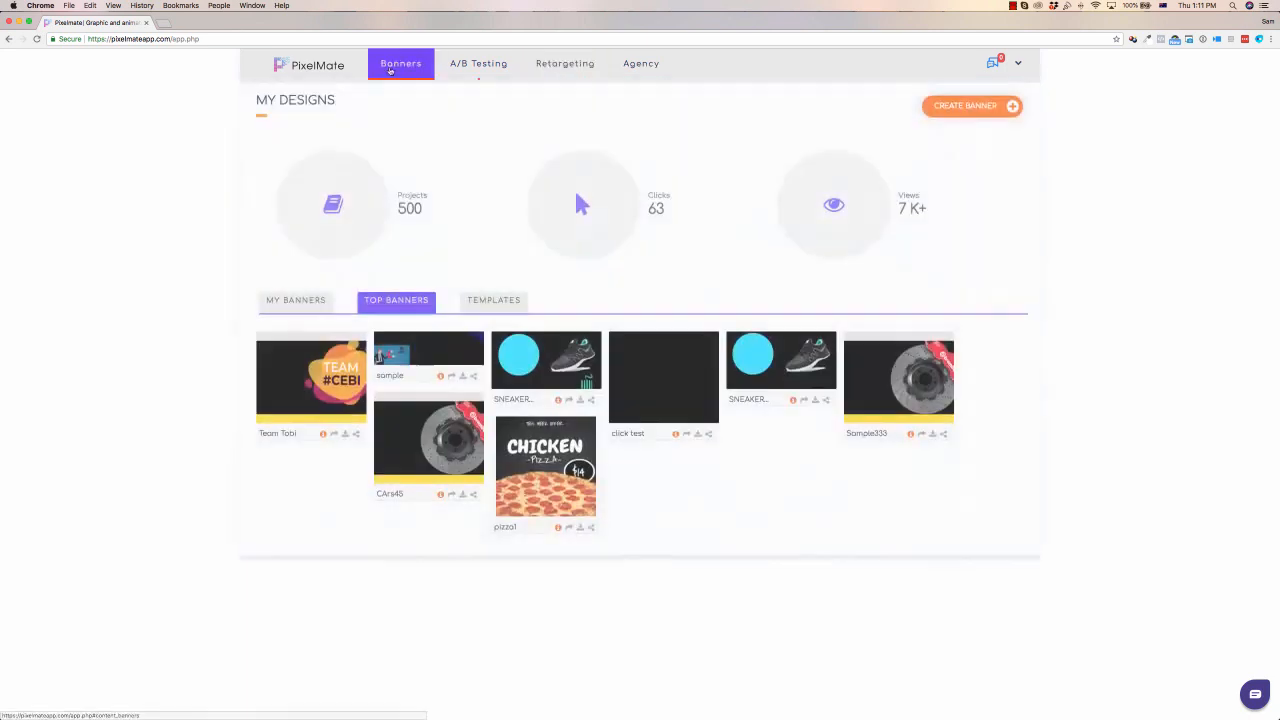
left_click(660, 74)
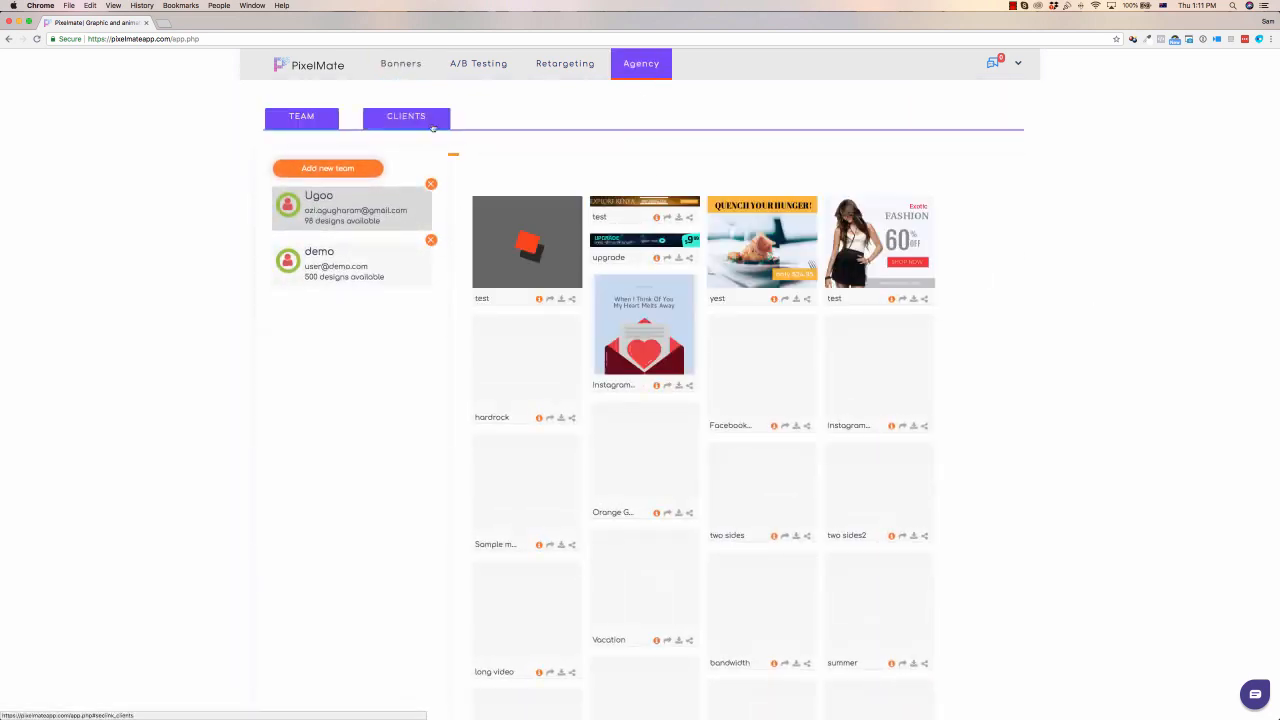
left_click(400, 63)
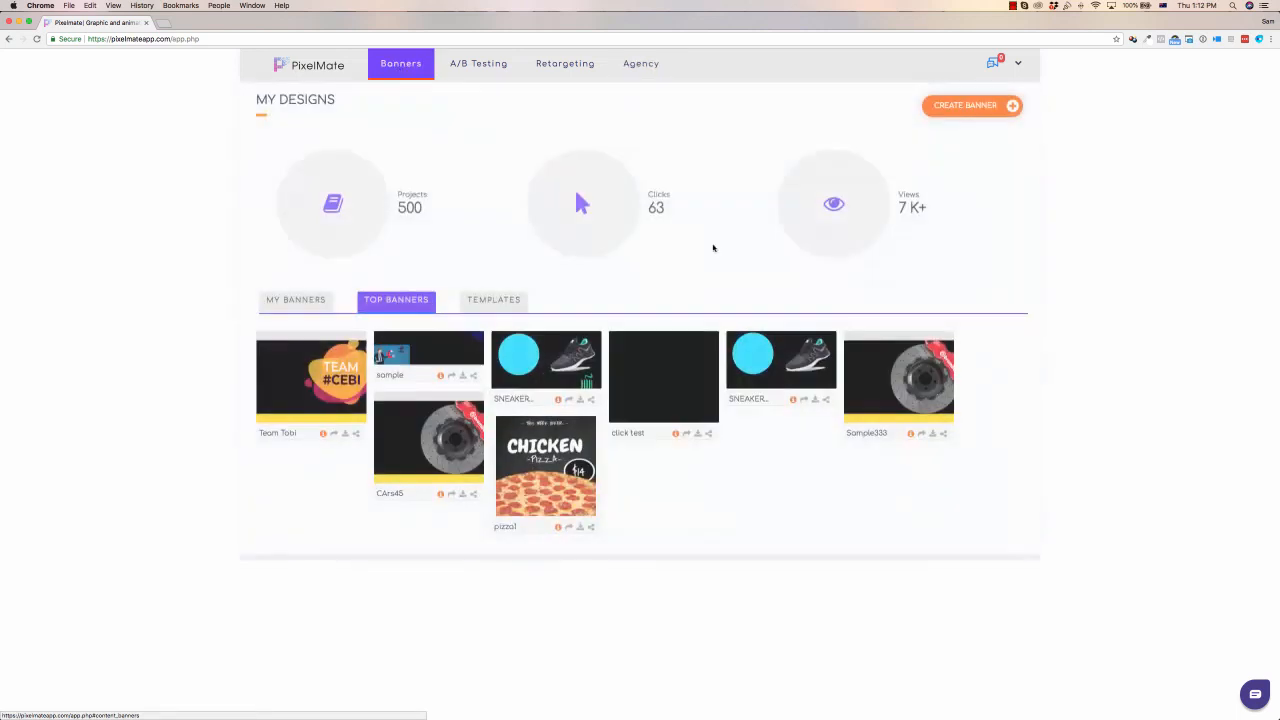